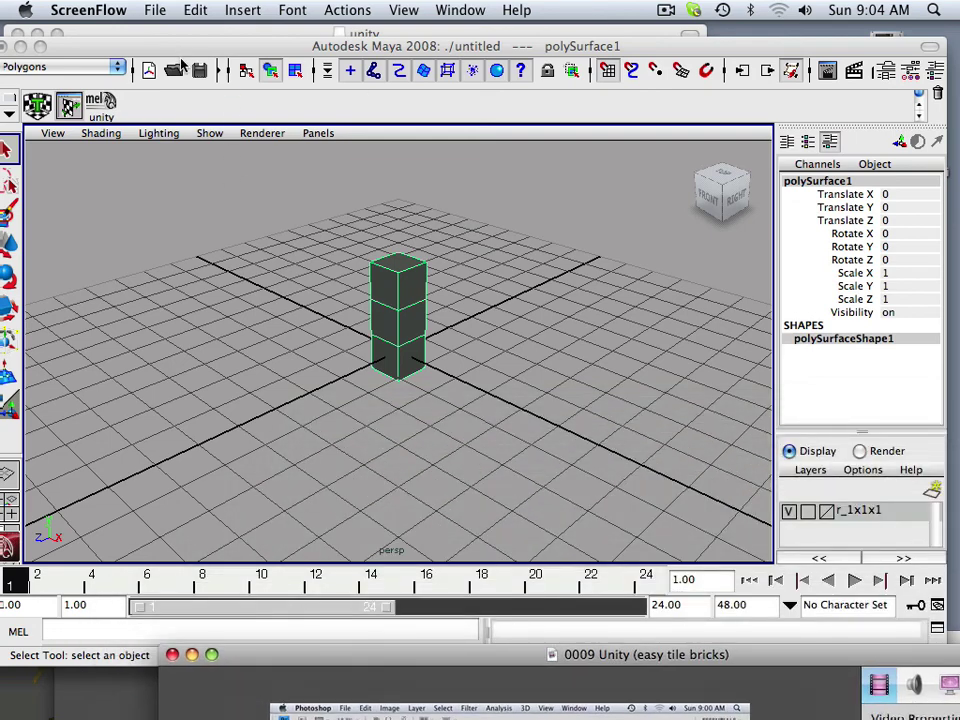
Inspect the side view and the four-view layout beside the perspective view of the stacked block.
drag(187, 44, 196, 36)
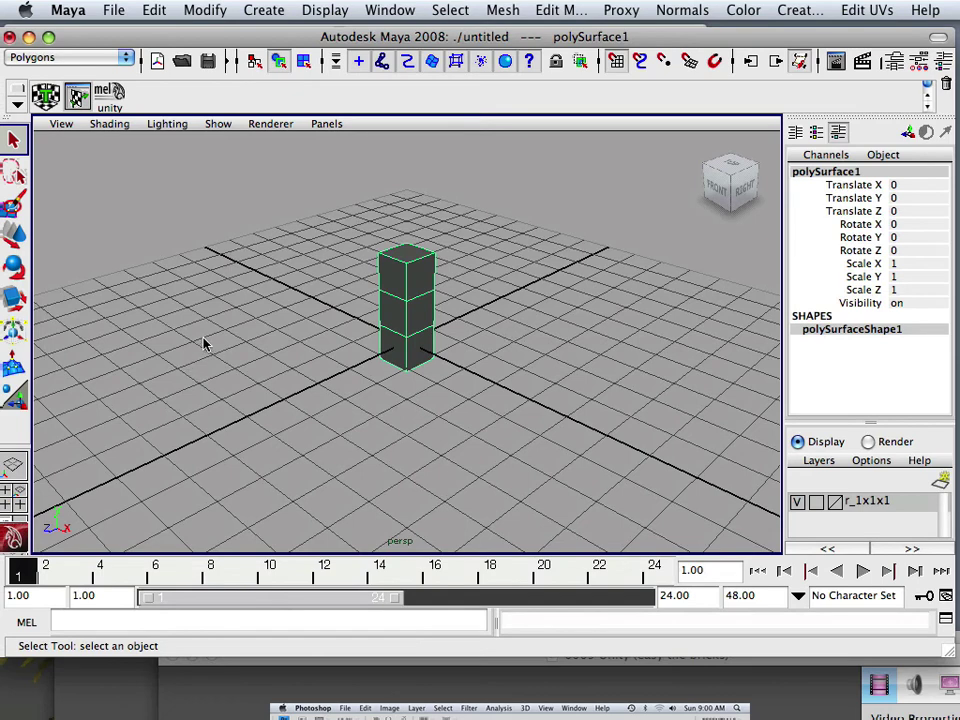
key(space)
key(space)
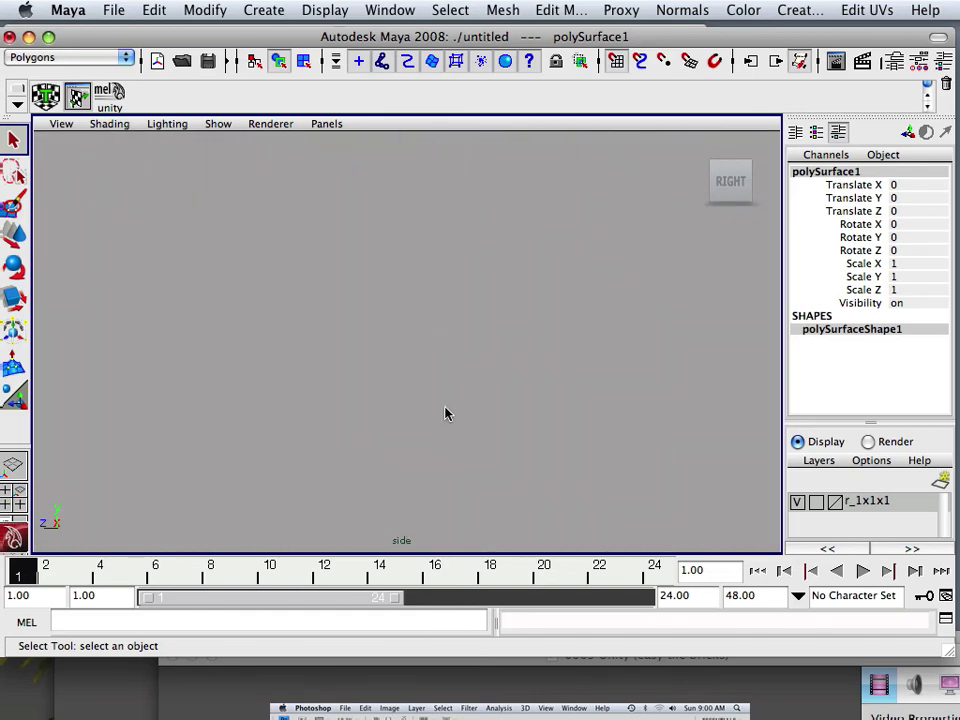
key(space)
key(space)
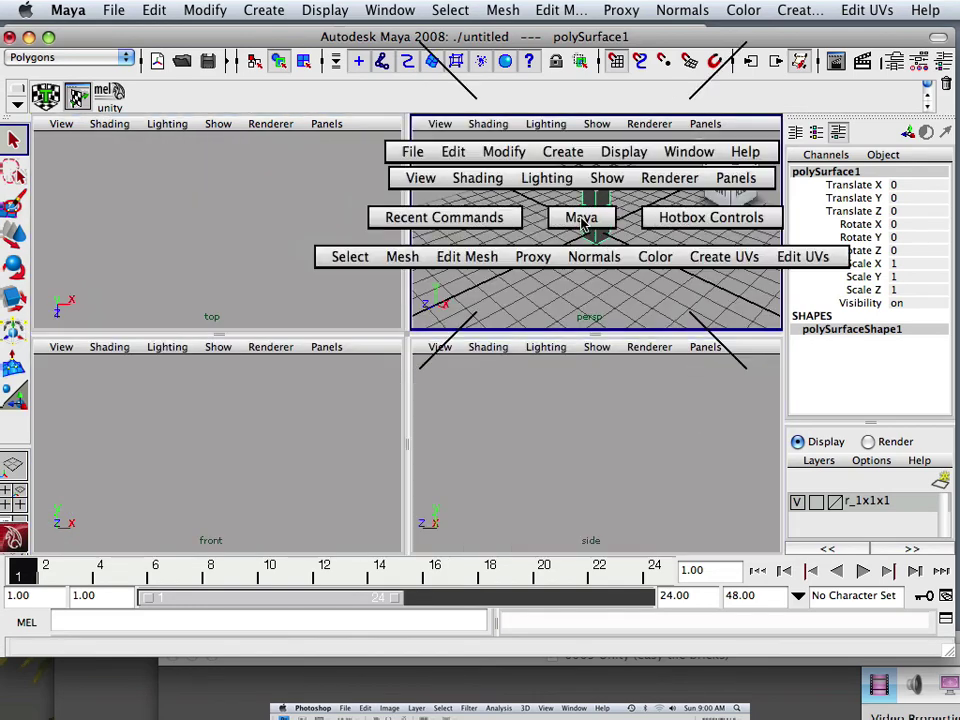
Display the Polygons shelf and create a polygon plane at the origin.
click(16, 103)
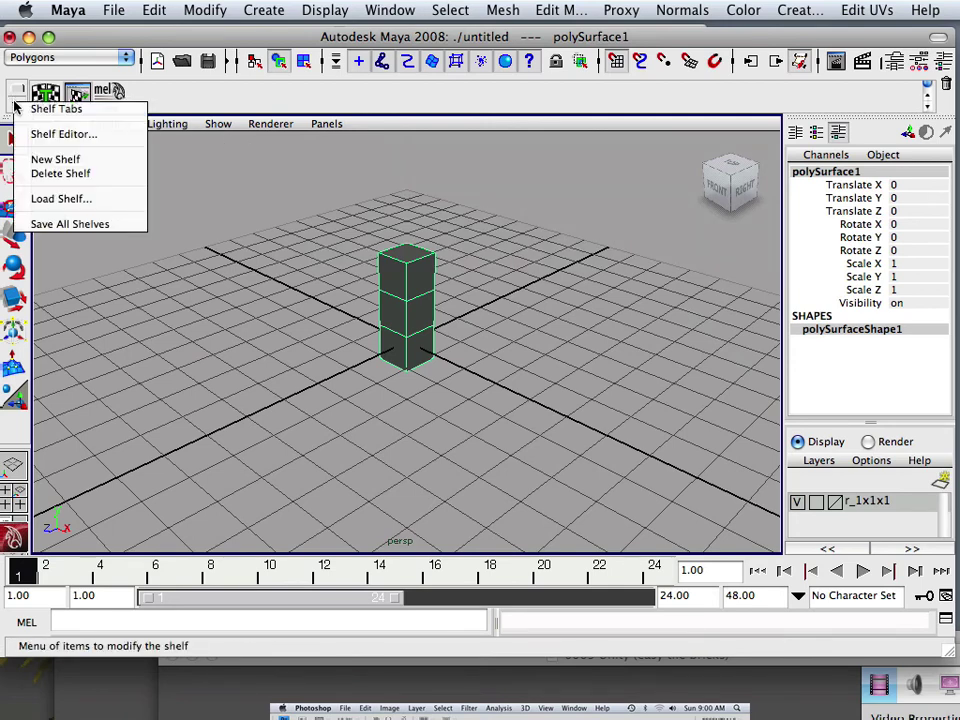
click(19, 93)
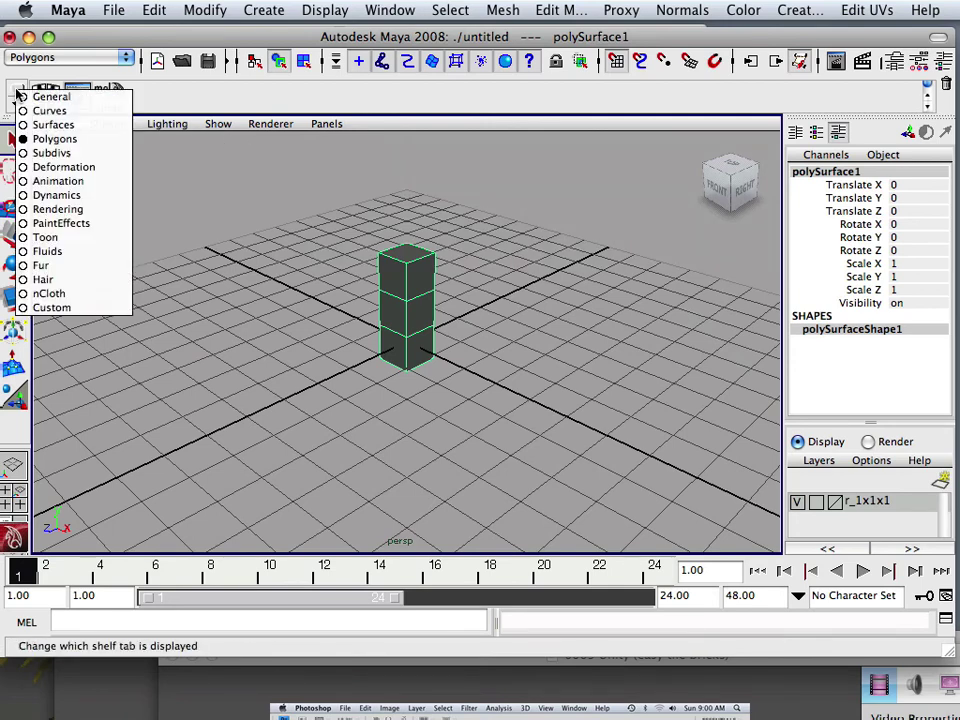
click(36, 138)
scroll(656, 174, down, 1)
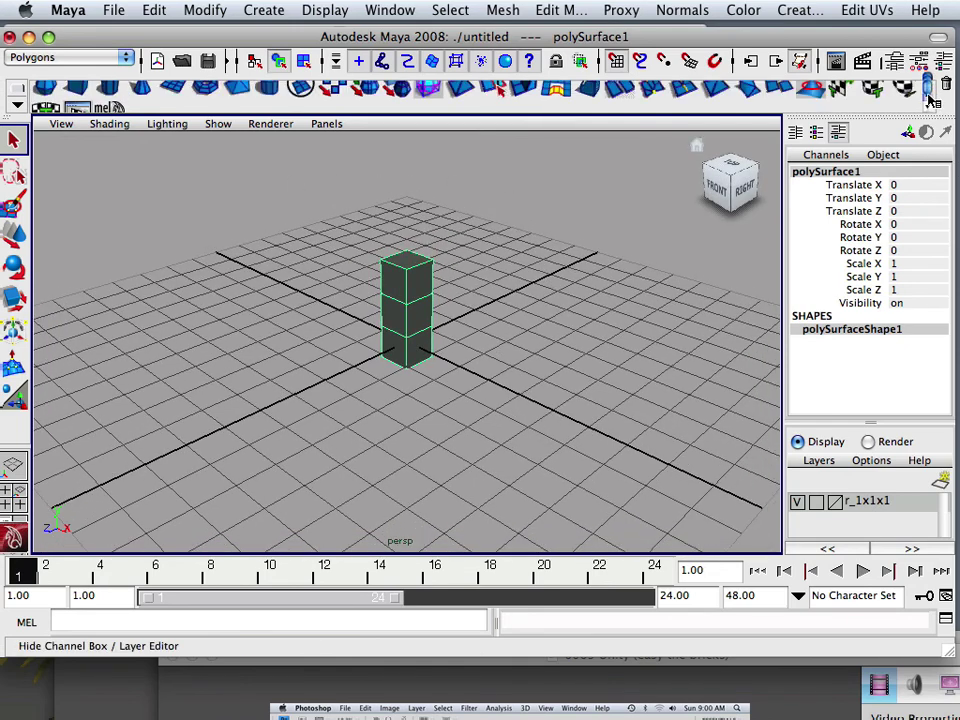
click(185, 91)
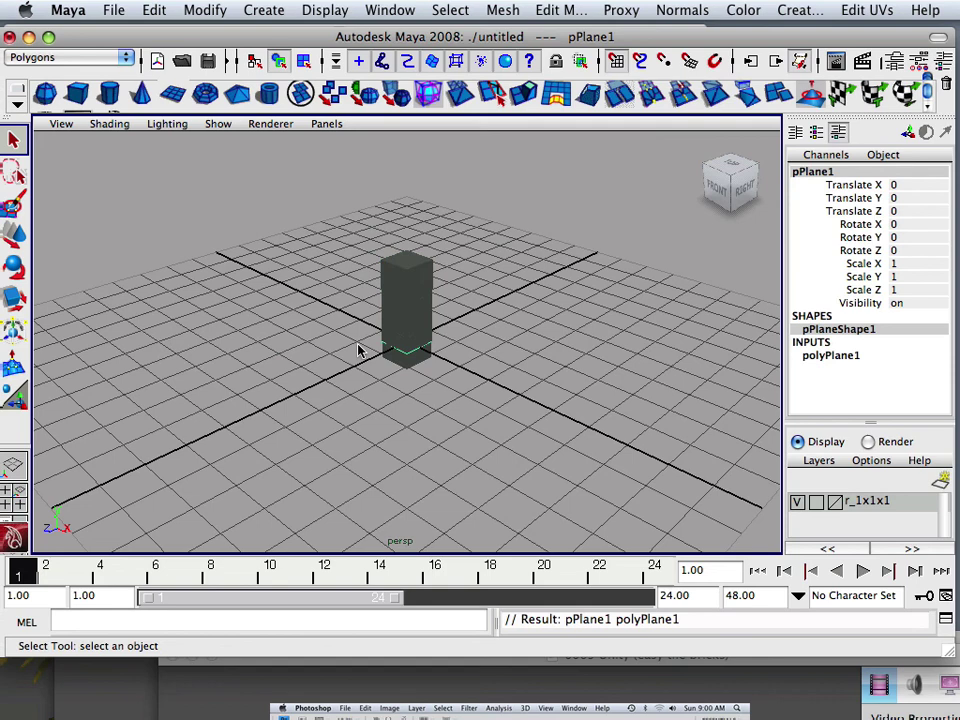
Rotate the plane upright by setting its Rotate X to 90.
click(14, 265)
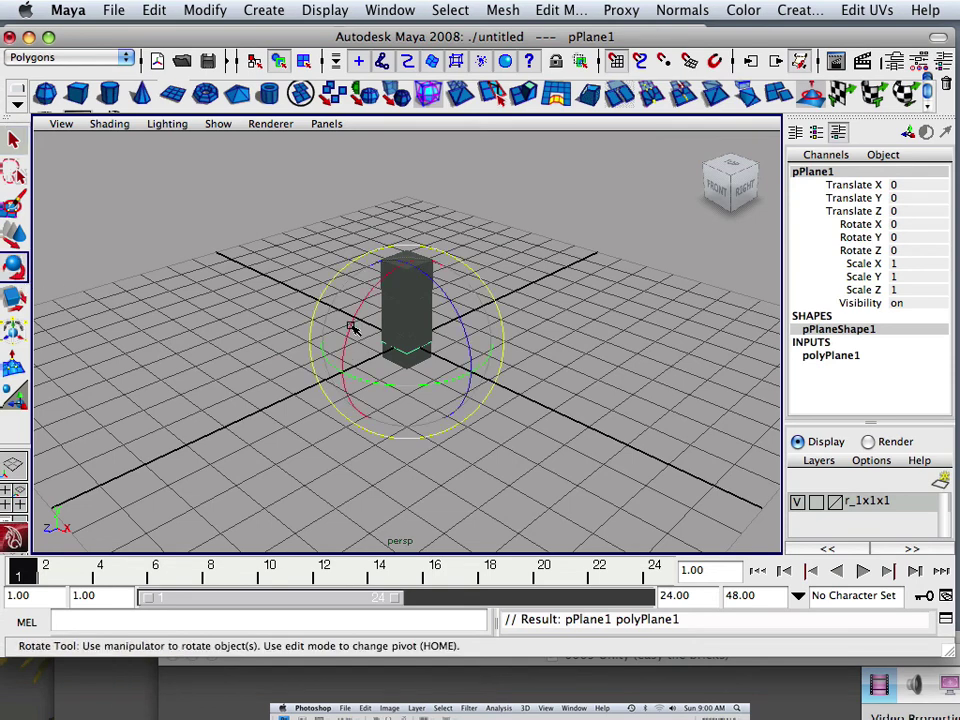
drag(357, 322, 360, 352)
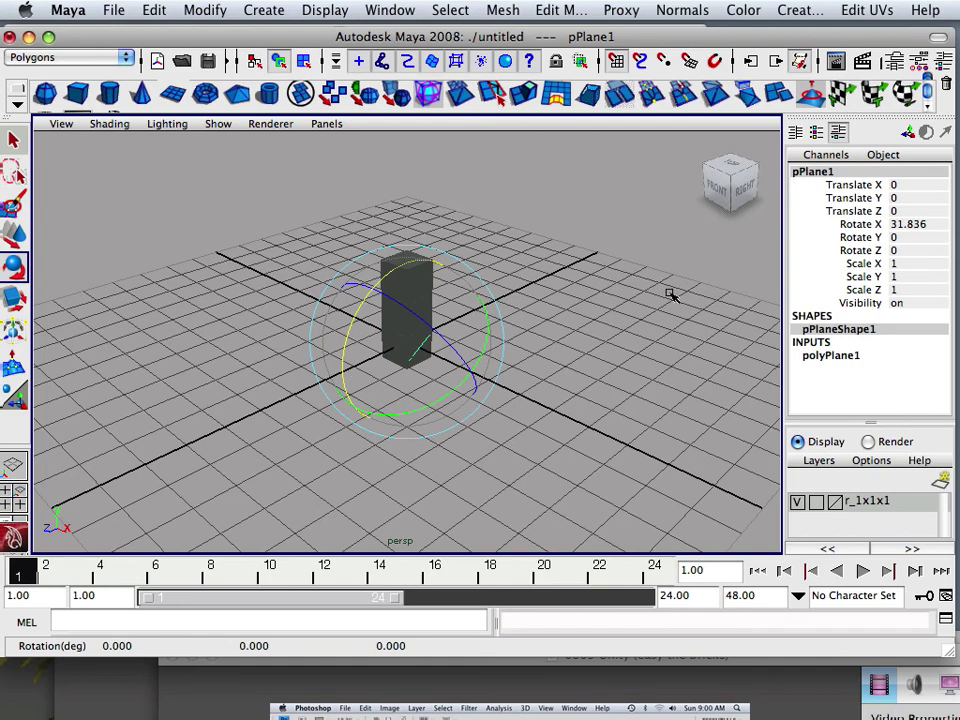
click(912, 225)
text(90)
key(Return)
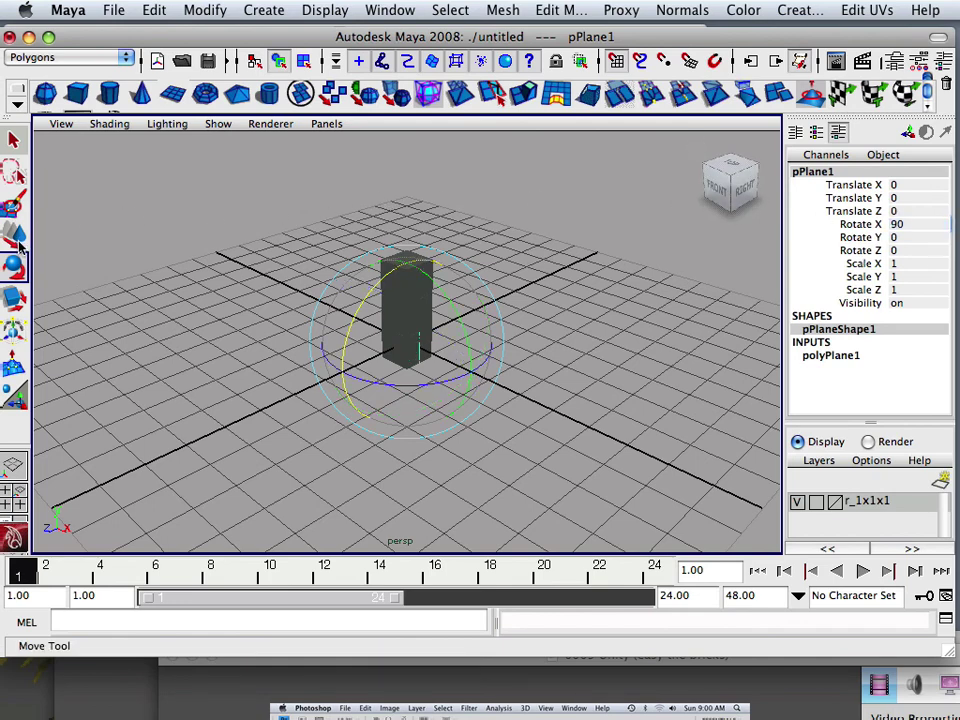
Scale the plane uniformly to about 7.64 and move it behind the block to Translate Y 2 and Translate Z -4.
click(20, 295)
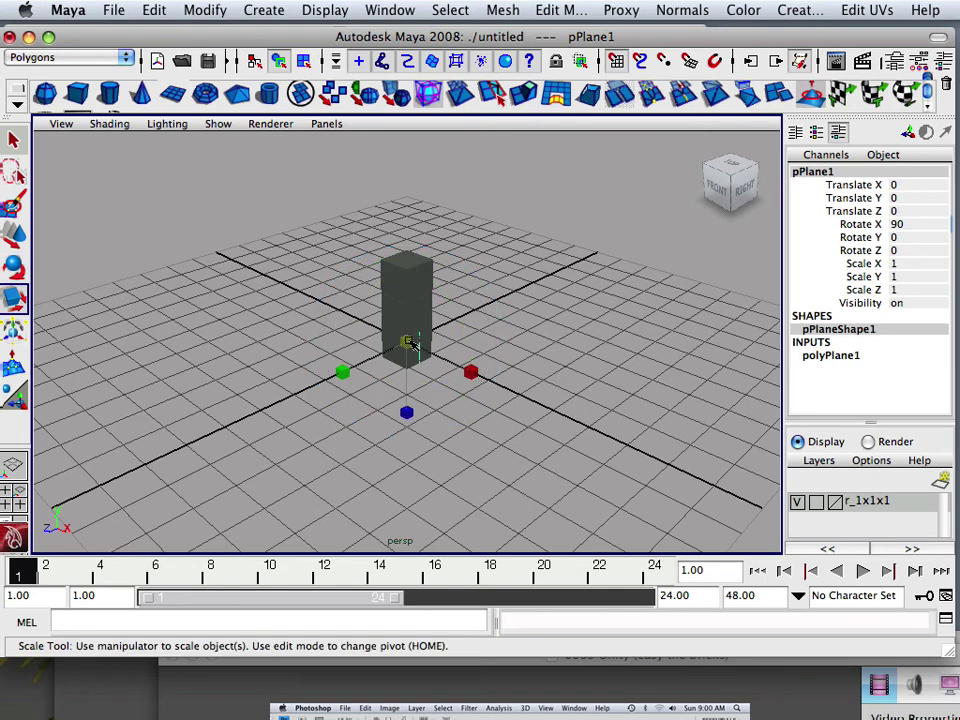
drag(409, 343, 575, 428)
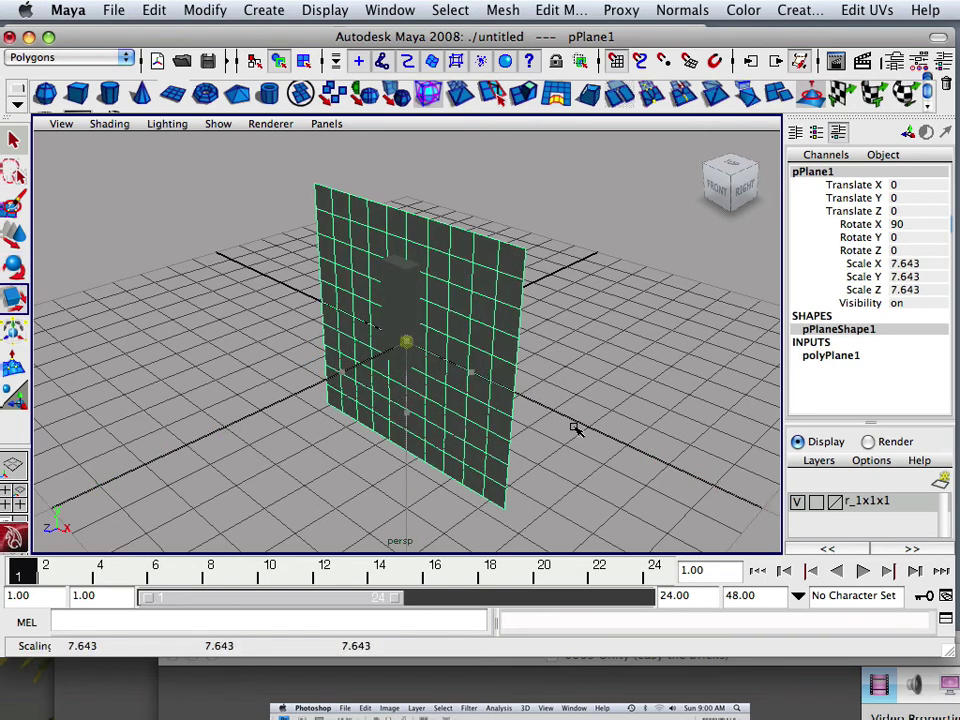
click(14, 232)
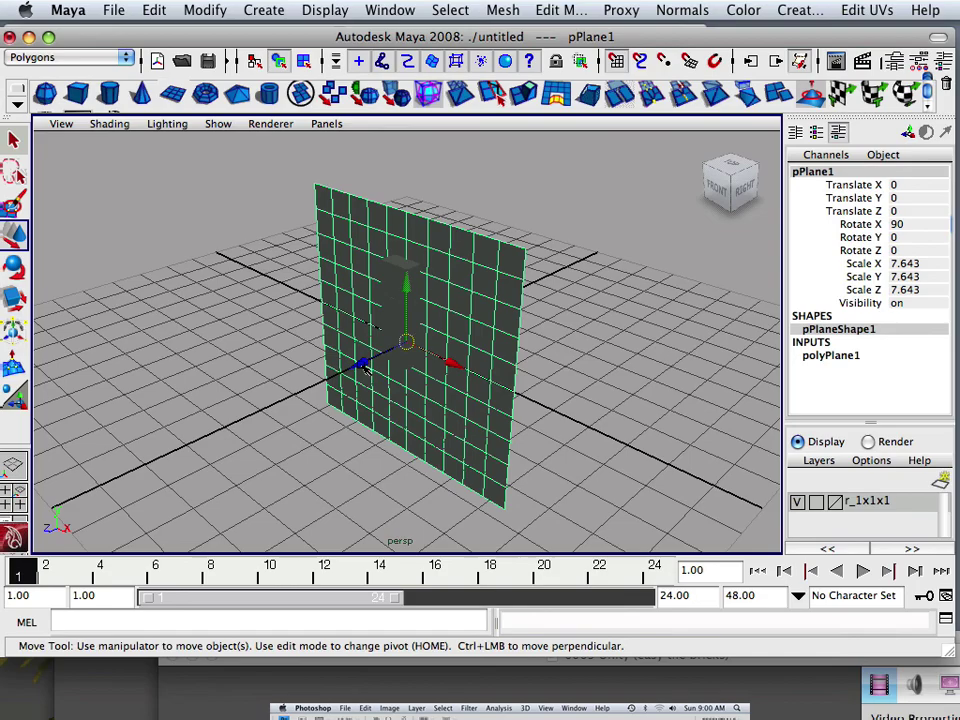
drag(367, 370, 491, 300)
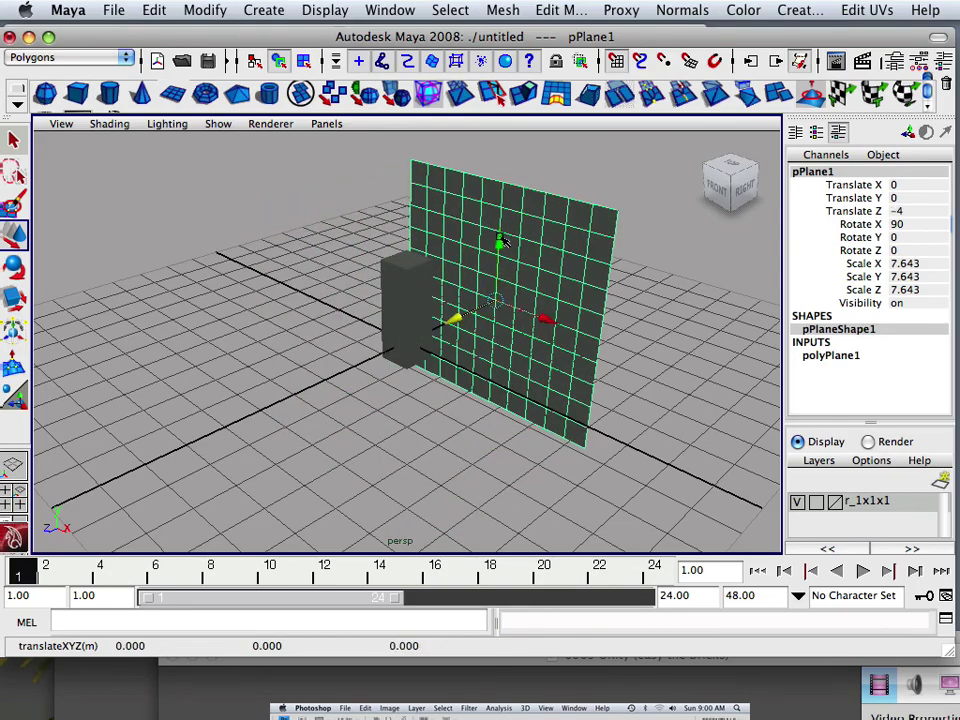
mouse_move(501, 241)
mouse_down()
mouse_move(509, 218)
mouse_move(506, 249)
mouse_up()
mouse_move(448, 322)
alt+mouse_down()
mouse_move(360, 321)
mouse_move(446, 311)
alt+mouse_up()
Run the jbUnityGrid shelf script and apply the Unity Grid with the top view maximized.
key(space)
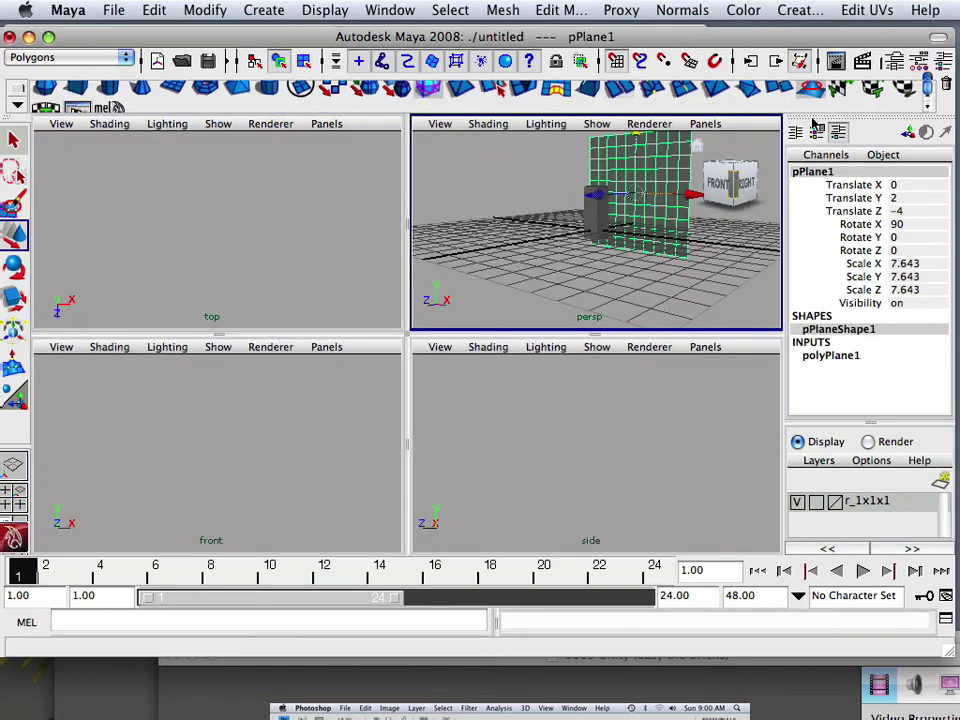
click(929, 108)
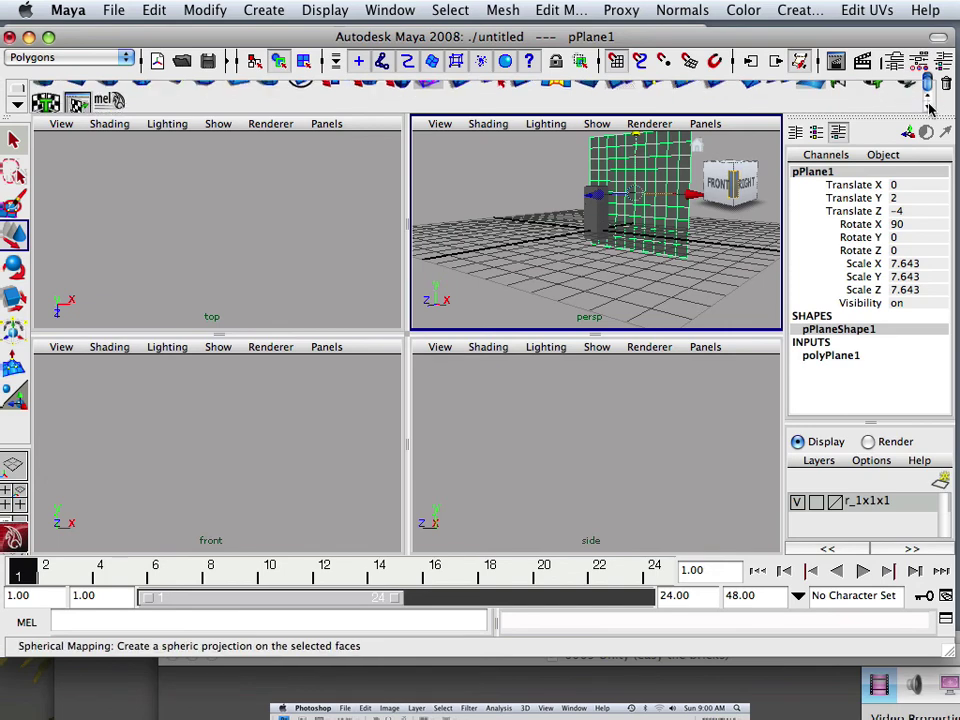
click(108, 101)
key(space)
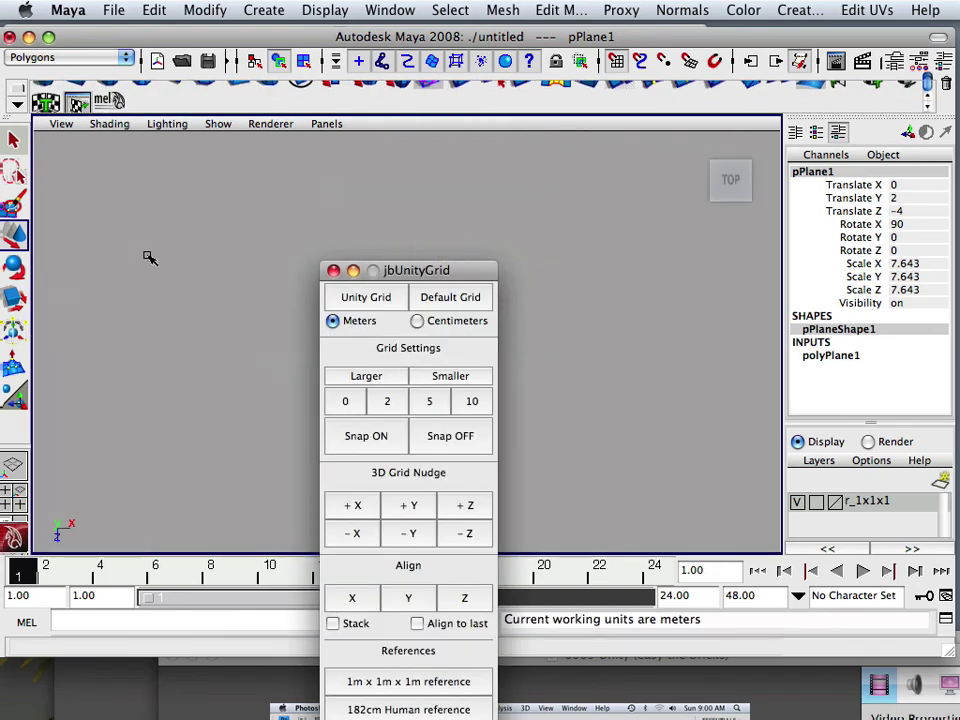
click(345, 300)
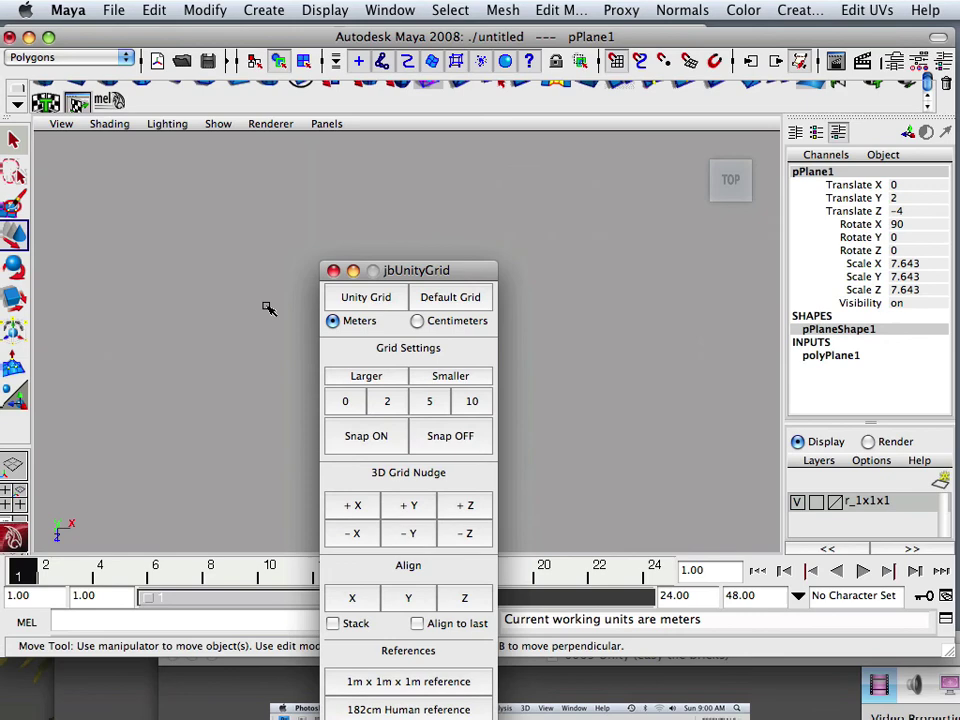
Try the Unity Grid again while checking the front, side and top views, and close the jbUnityGrid window.
drag(440, 270, 783, 119)
key(space)
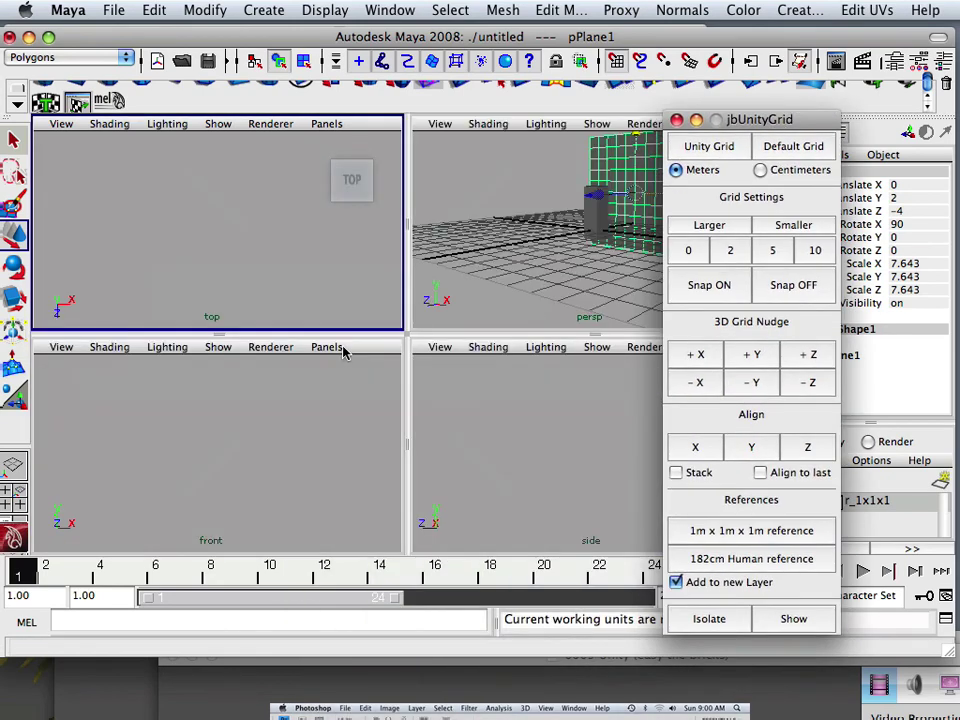
key(space)
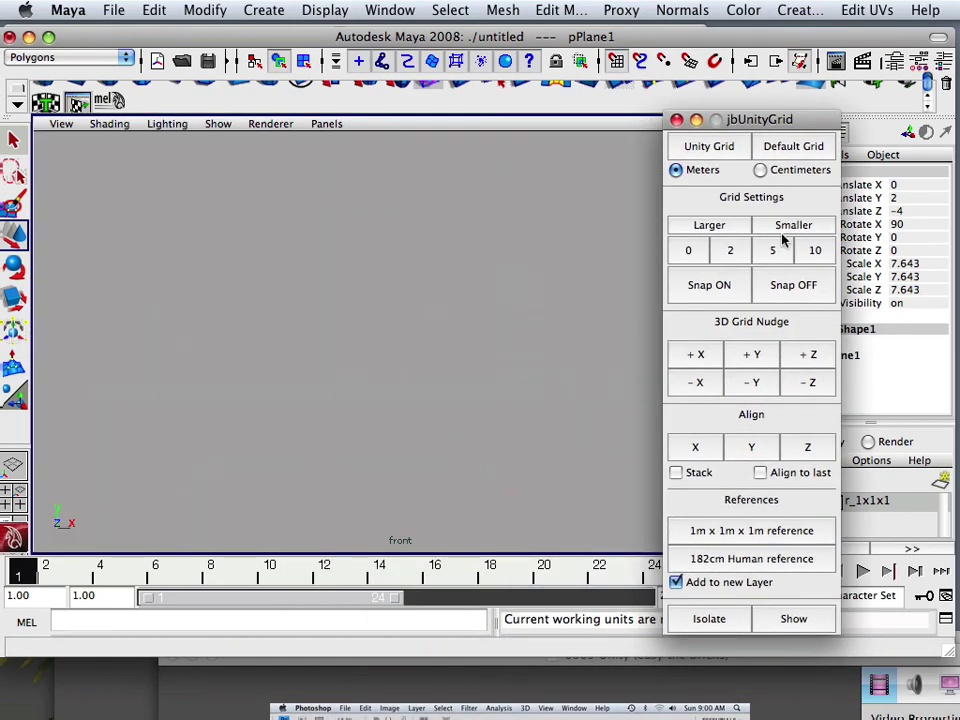
click(710, 155)
key(space)
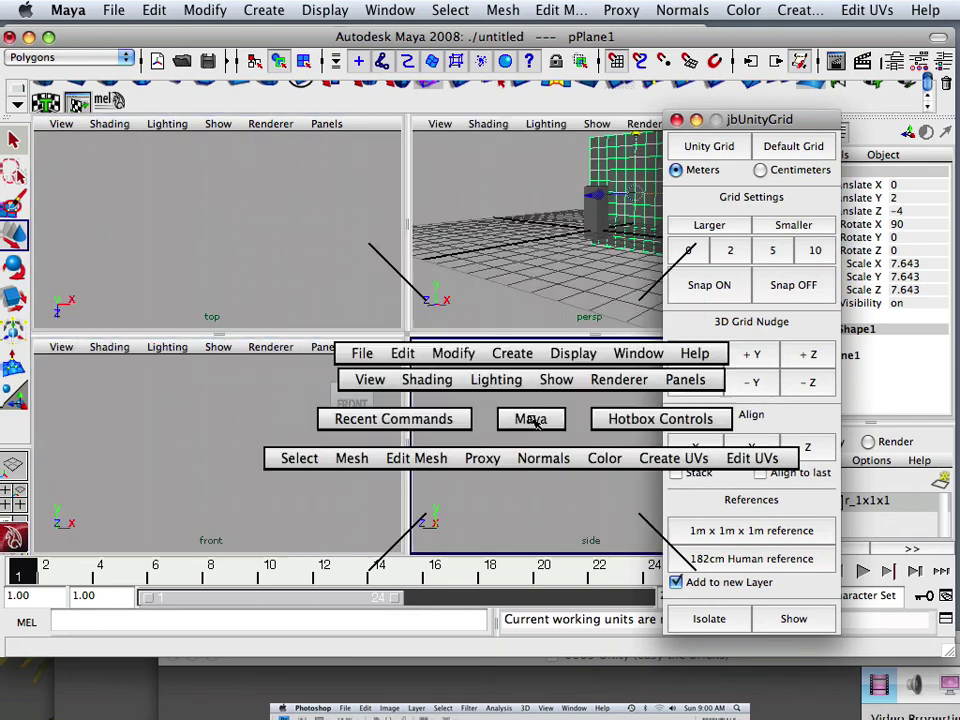
click(709, 146)
key(space)
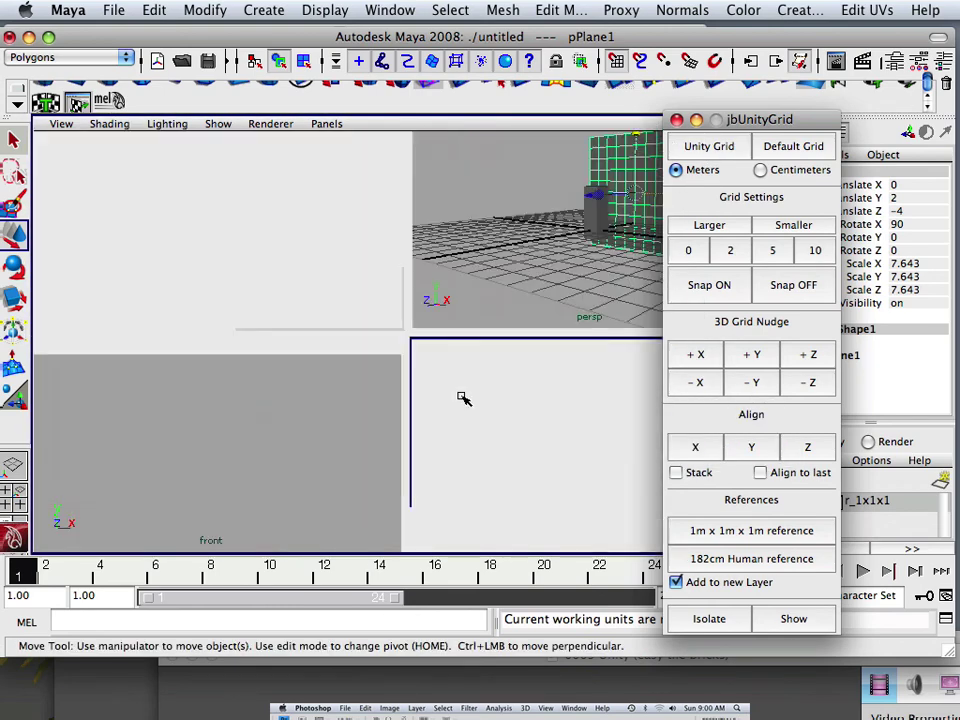
key(space)
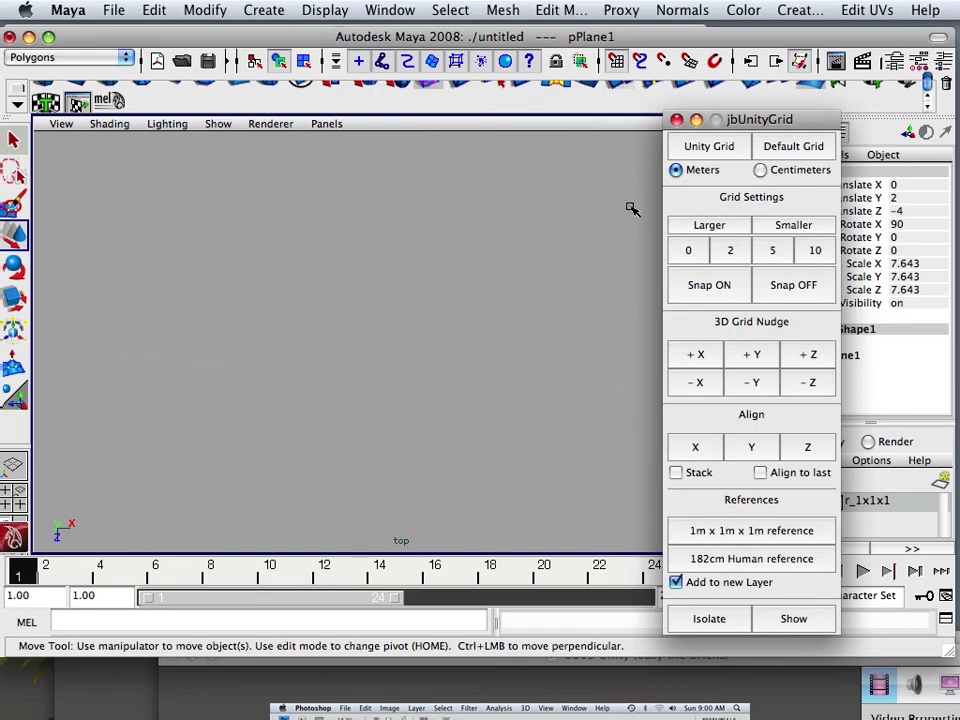
click(676, 119)
key(space)
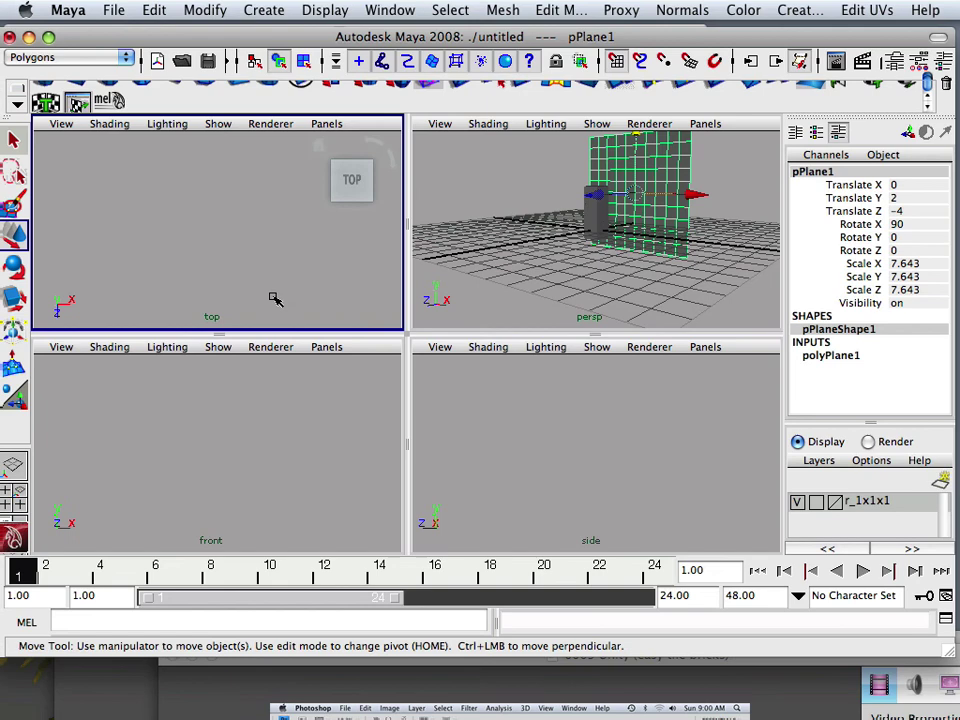
Open the Outliner, place it over the viewports and select the top camera.
click(334, 23)
click(245, 12)
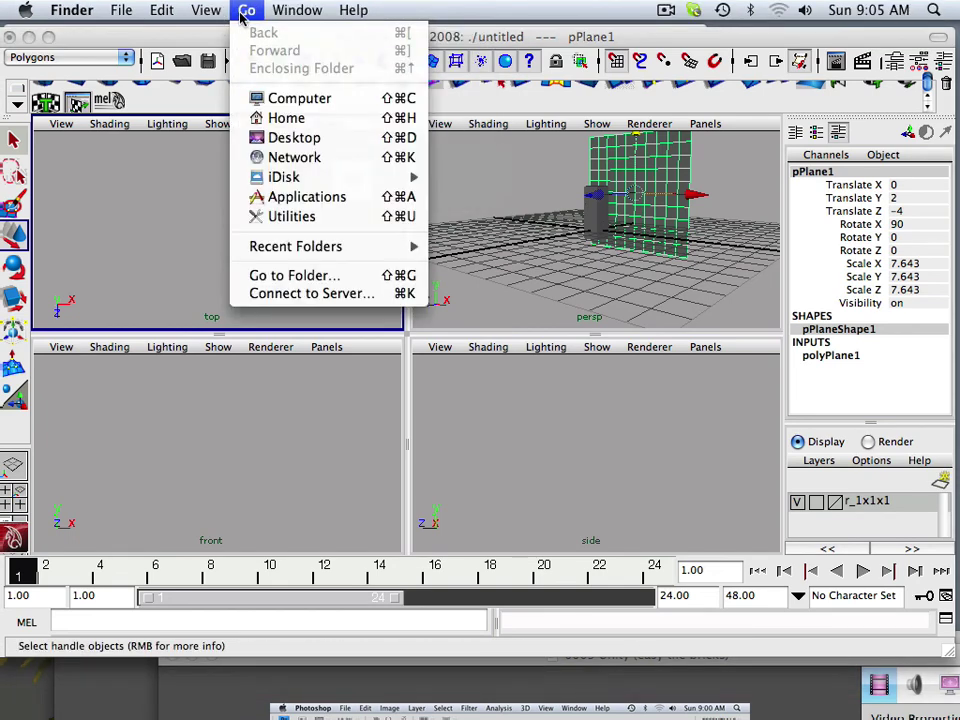
click(222, 42)
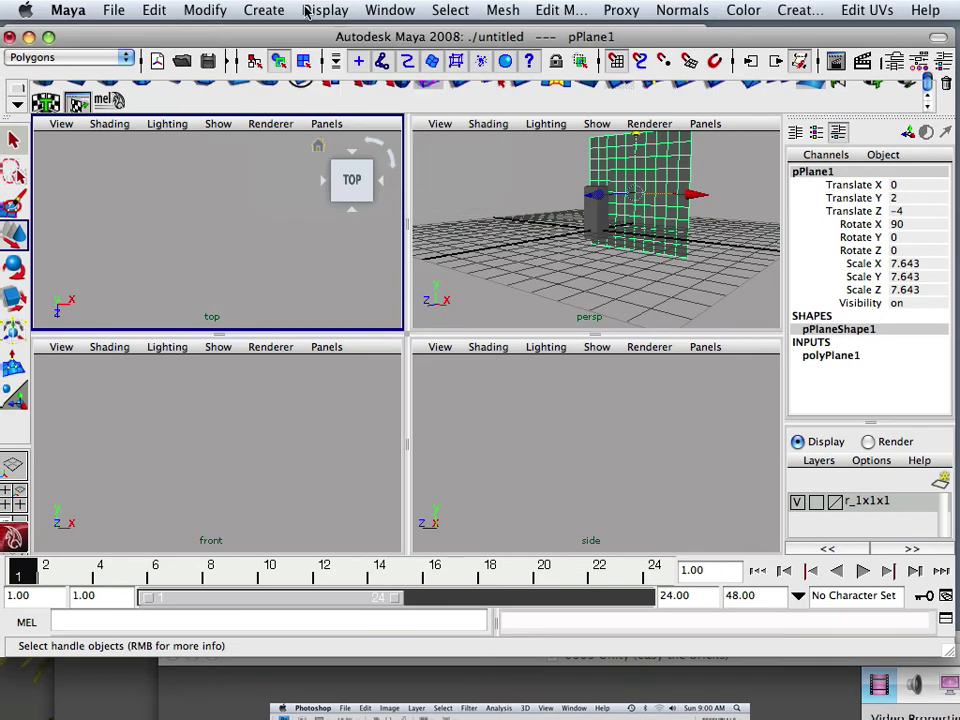
click(370, 10)
click(405, 160)
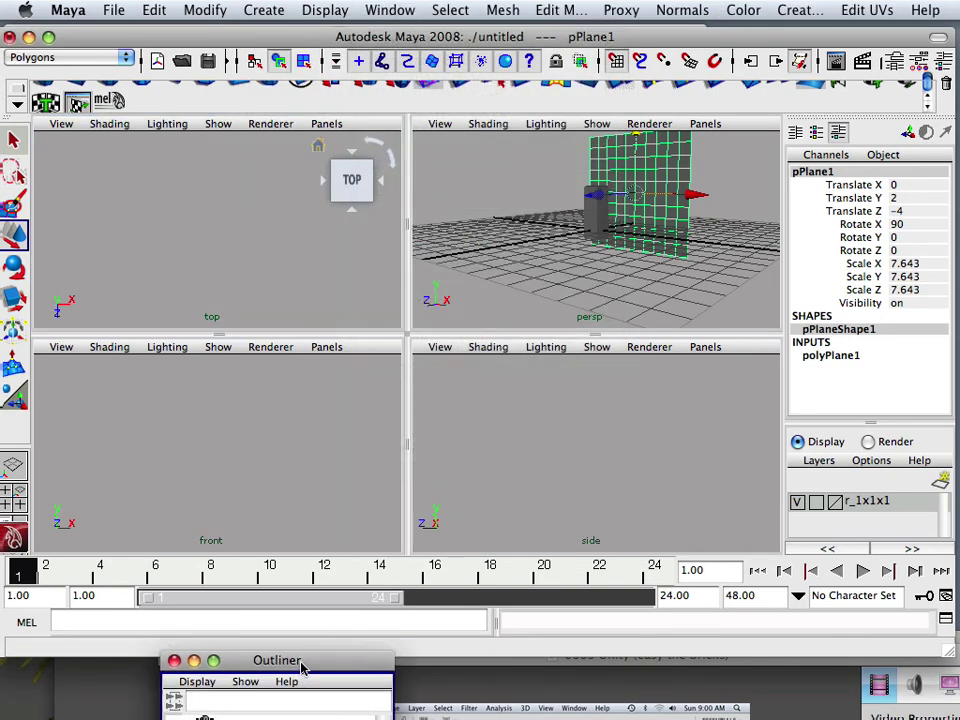
drag(304, 662, 371, 199)
click(327, 280)
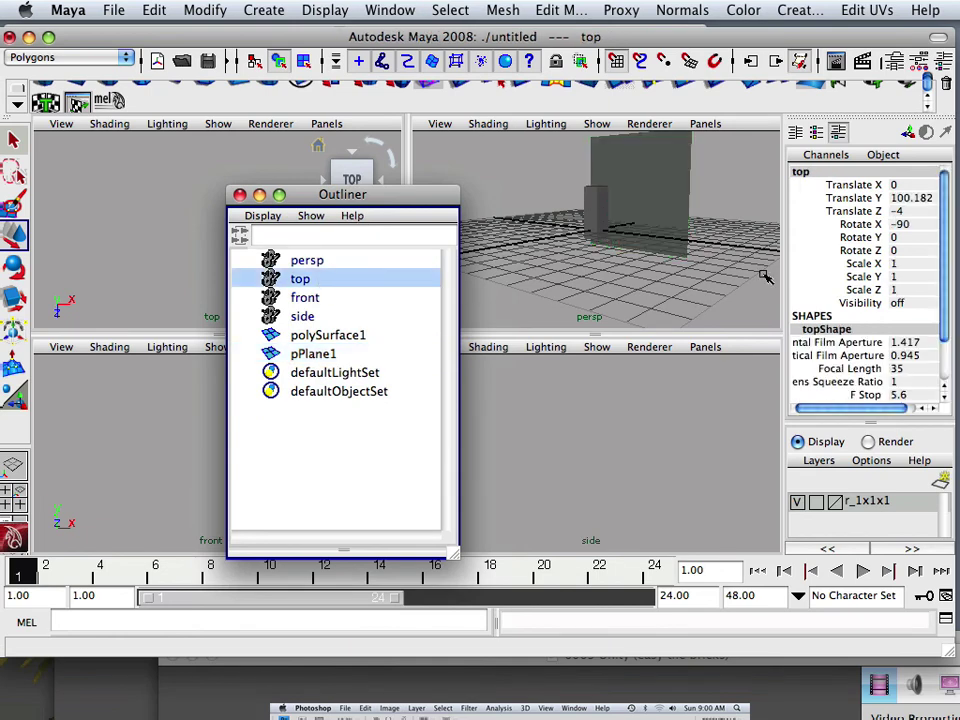
Show the top camera's shape attributes and bring up its Near and Far Clip Plane settings.
click(896, 62)
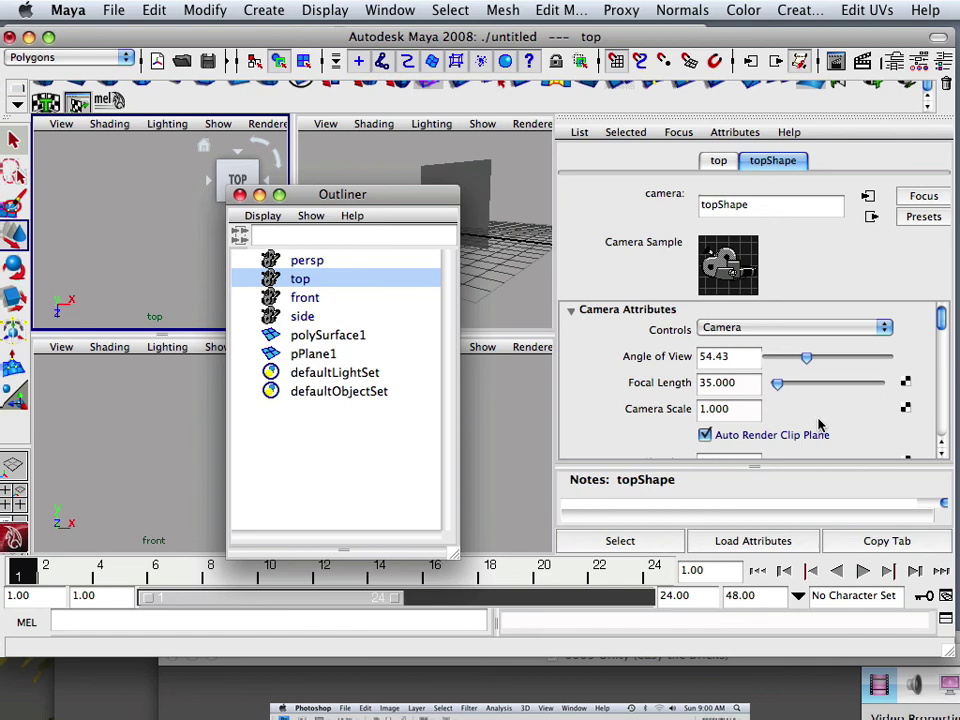
scroll(815, 424, down, 1)
scroll(812, 423, down, 2)
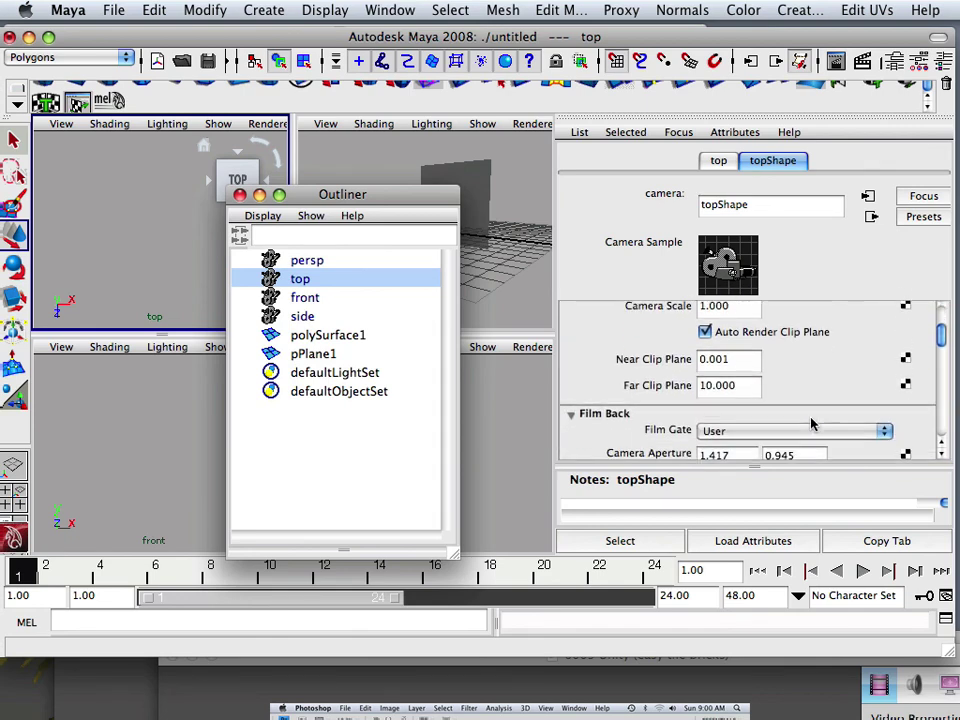
scroll(811, 422, down, 2)
scroll(810, 422, up, 3)
Copy the persp camera's Far Clip Plane value of 10000.
click(366, 263)
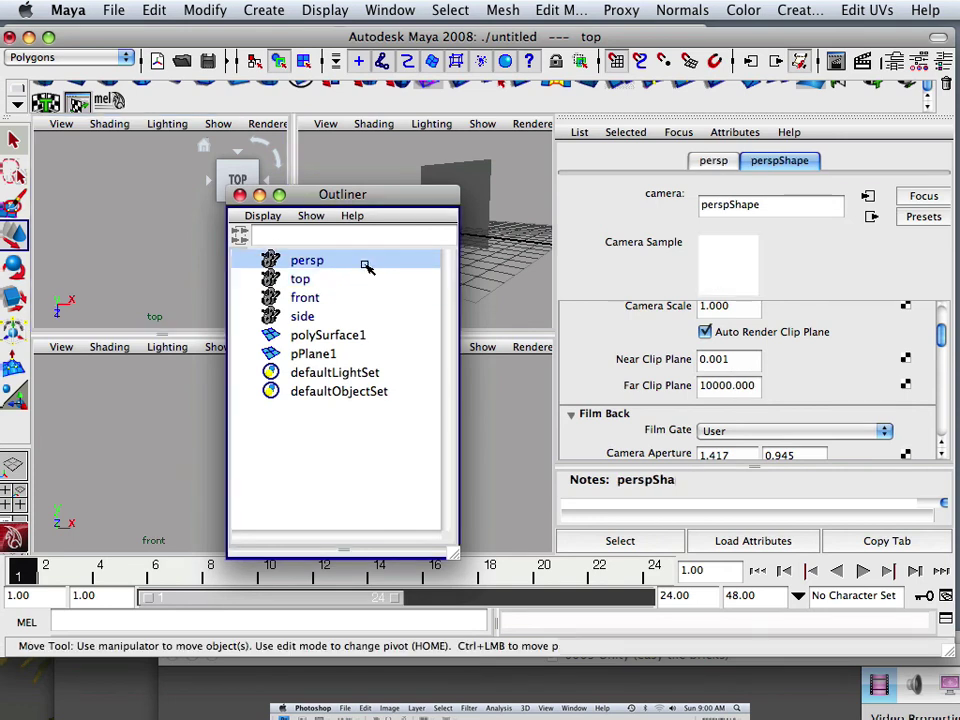
click(713, 392)
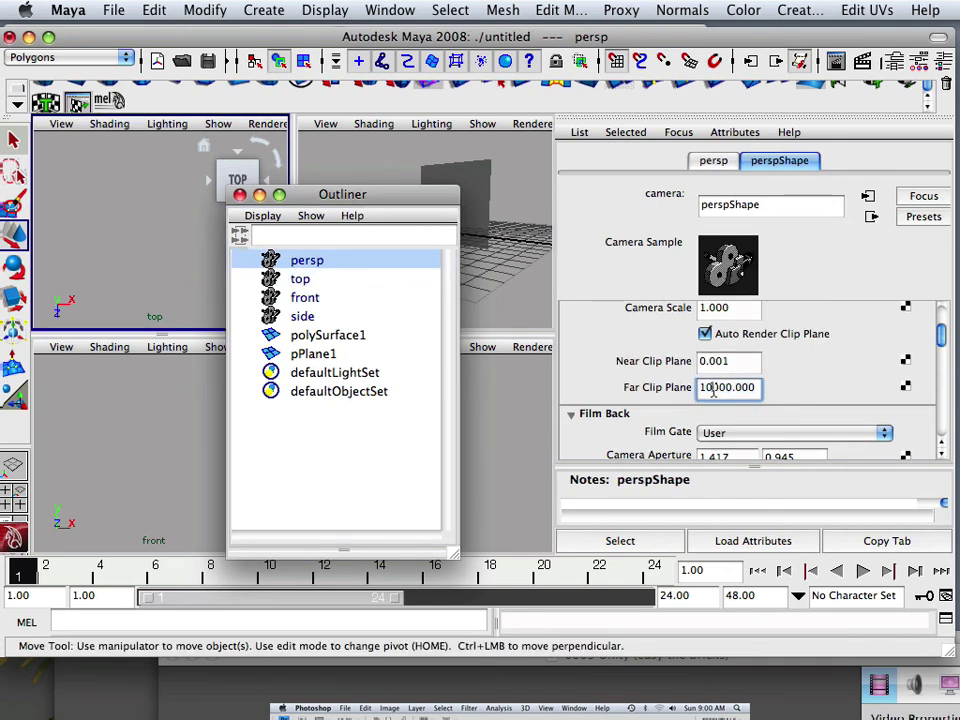
drag(701, 390, 766, 393)
key(super+c)
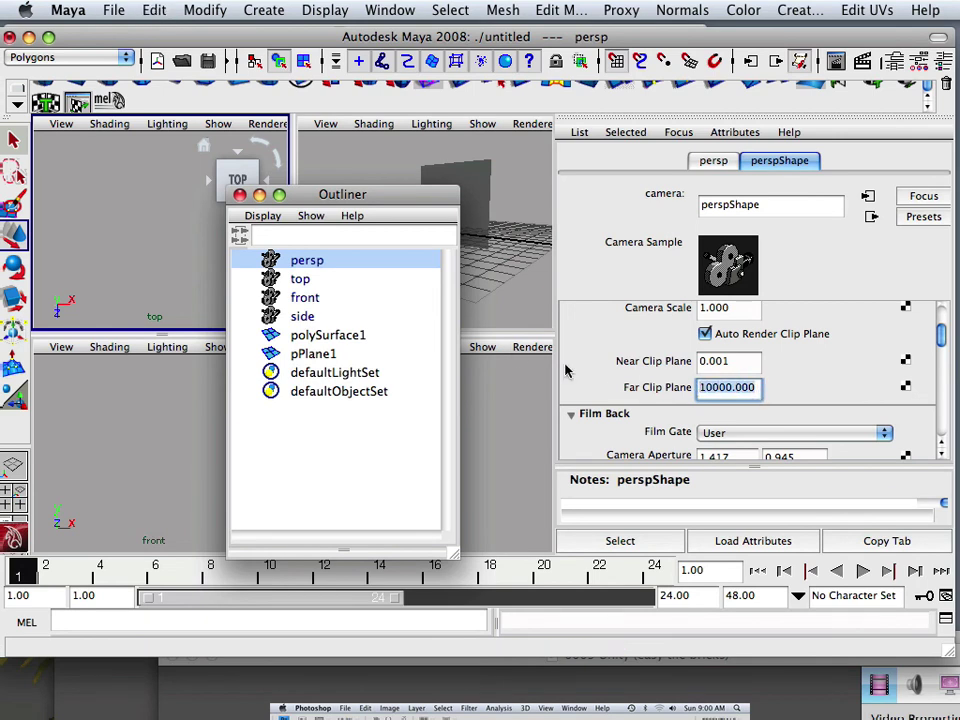
Set the top camera's Far Clip Plane to the copied value of 10000.
click(305, 280)
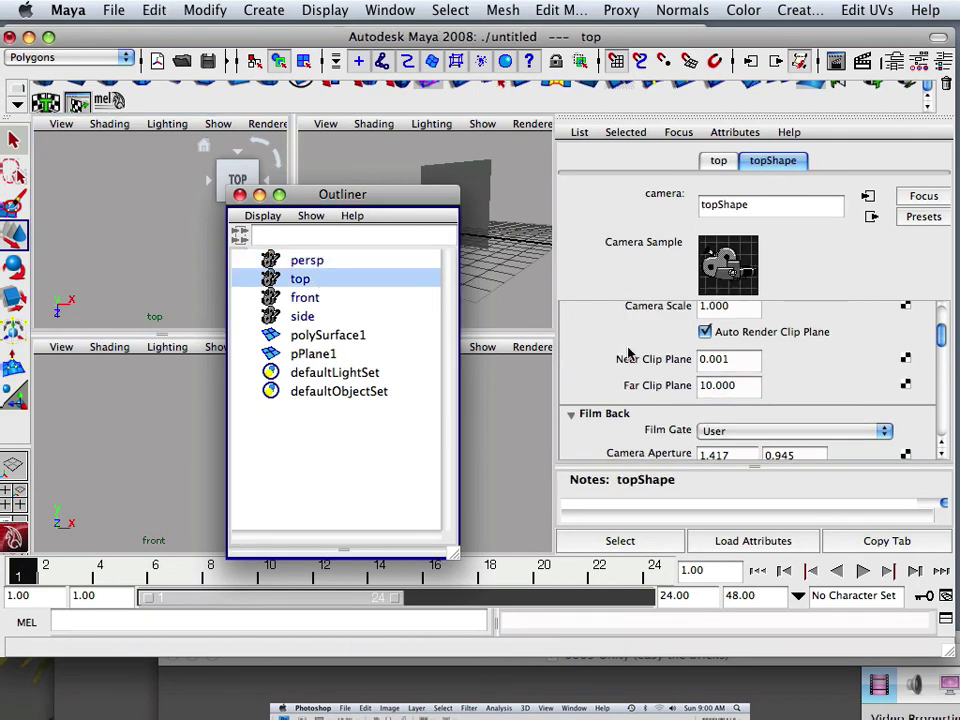
click(731, 389)
drag(740, 388, 673, 388)
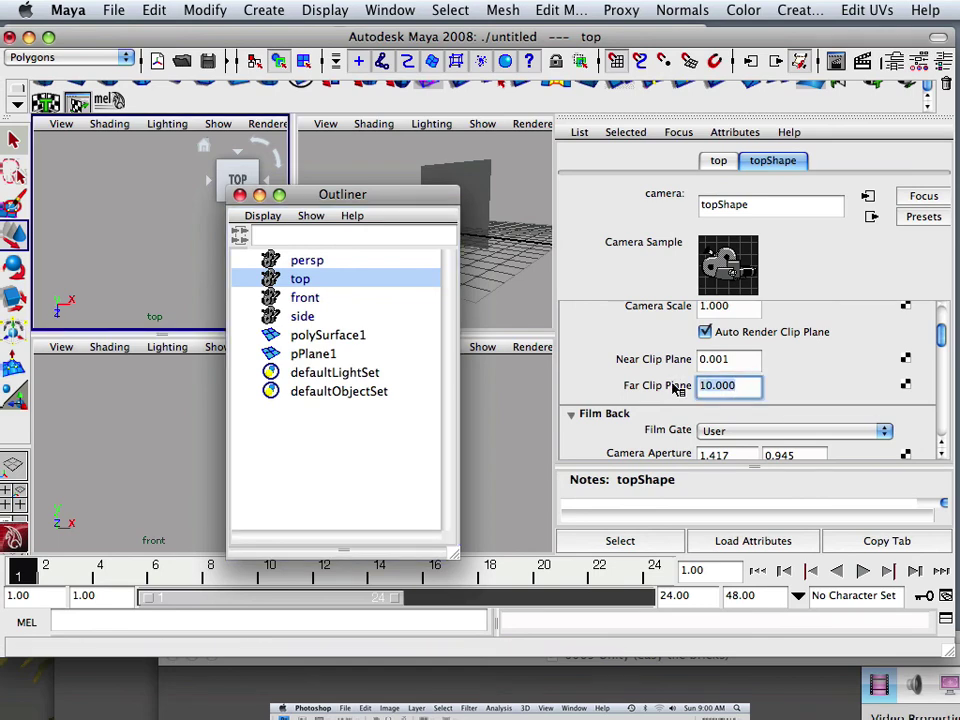
key(super+v)
Set the front camera's Far Clip Plane to 10000 as well.
click(305, 300)
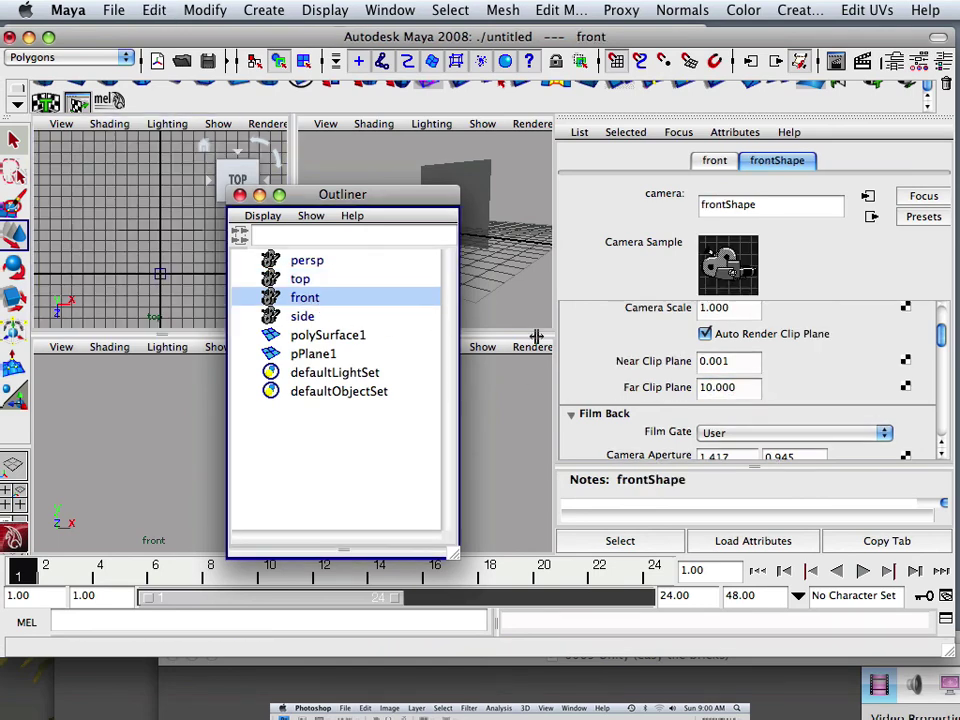
click(746, 387)
key(super+v)
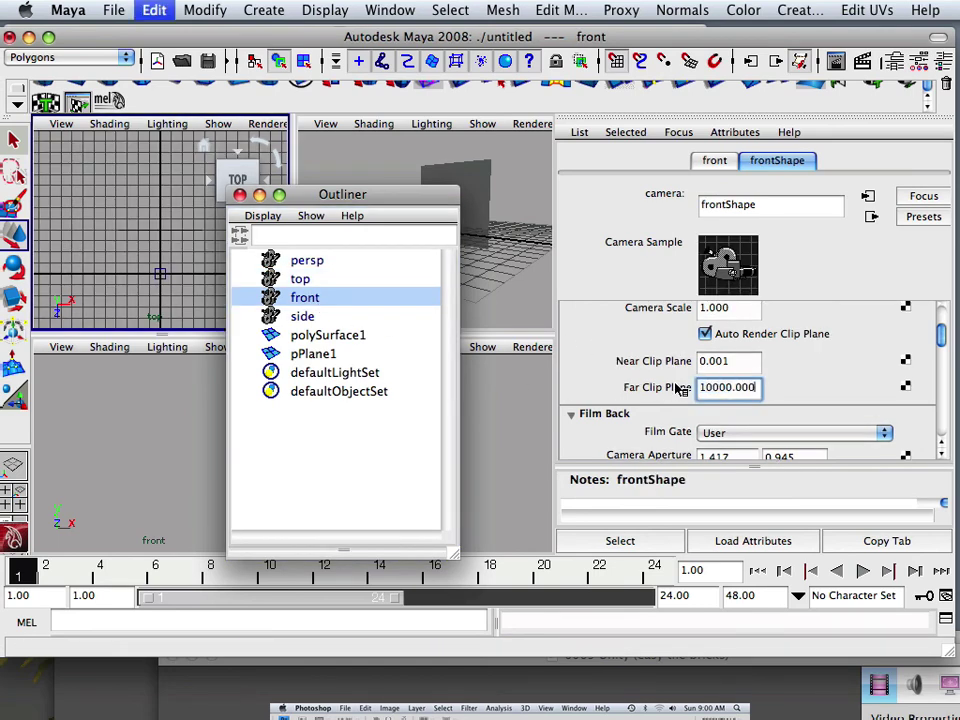
Set the side camera's Far Clip Plane to 10000 and close the Outliner.
click(299, 317)
click(744, 388)
key(super+v)
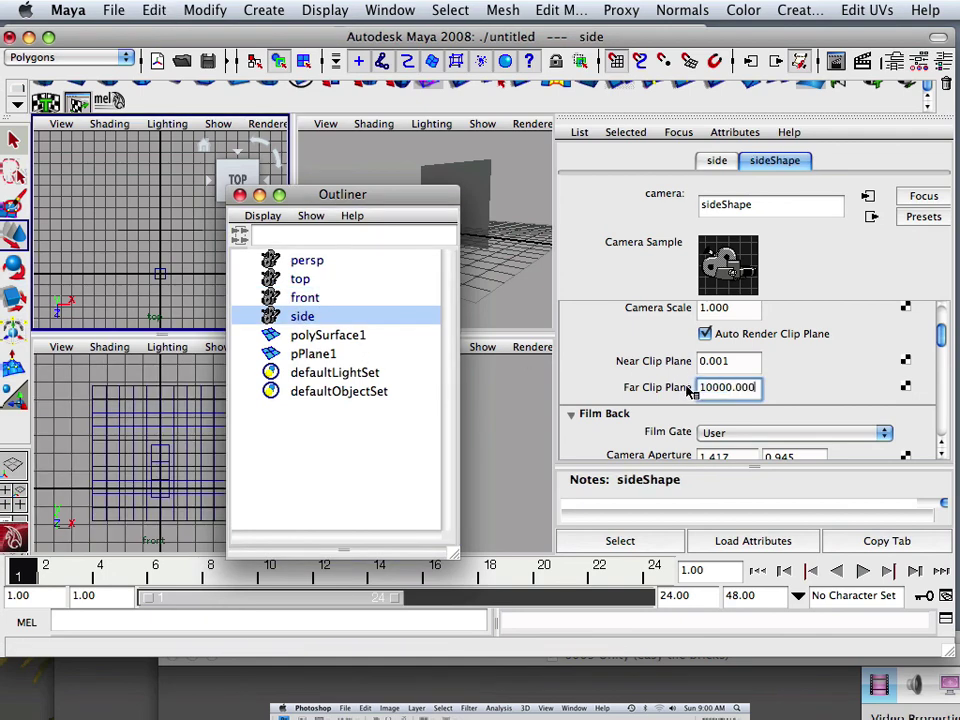
click(736, 362)
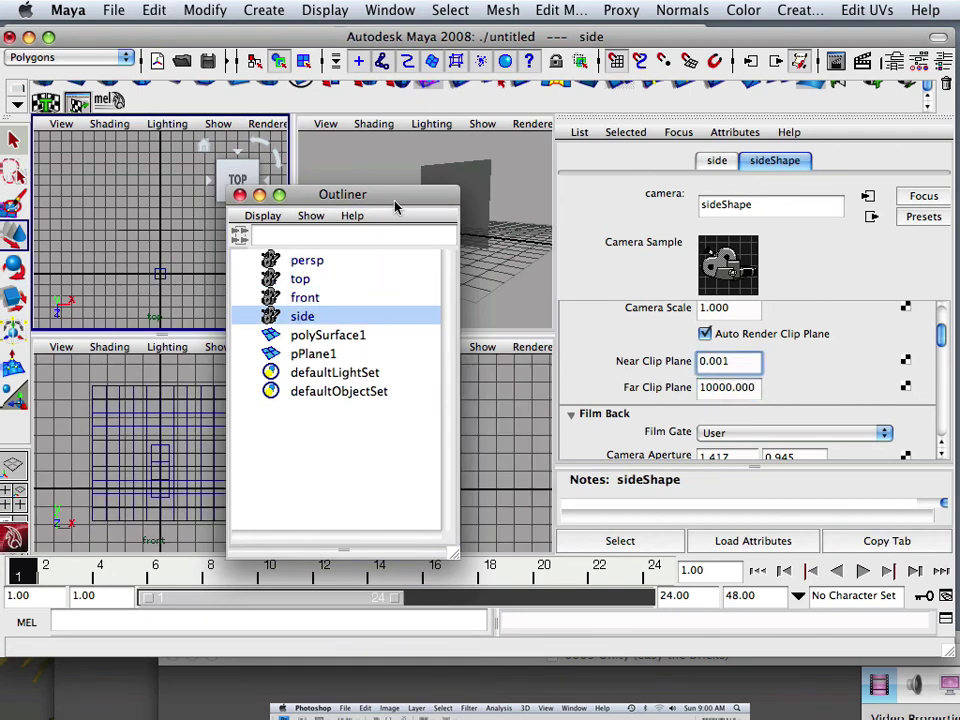
click(240, 196)
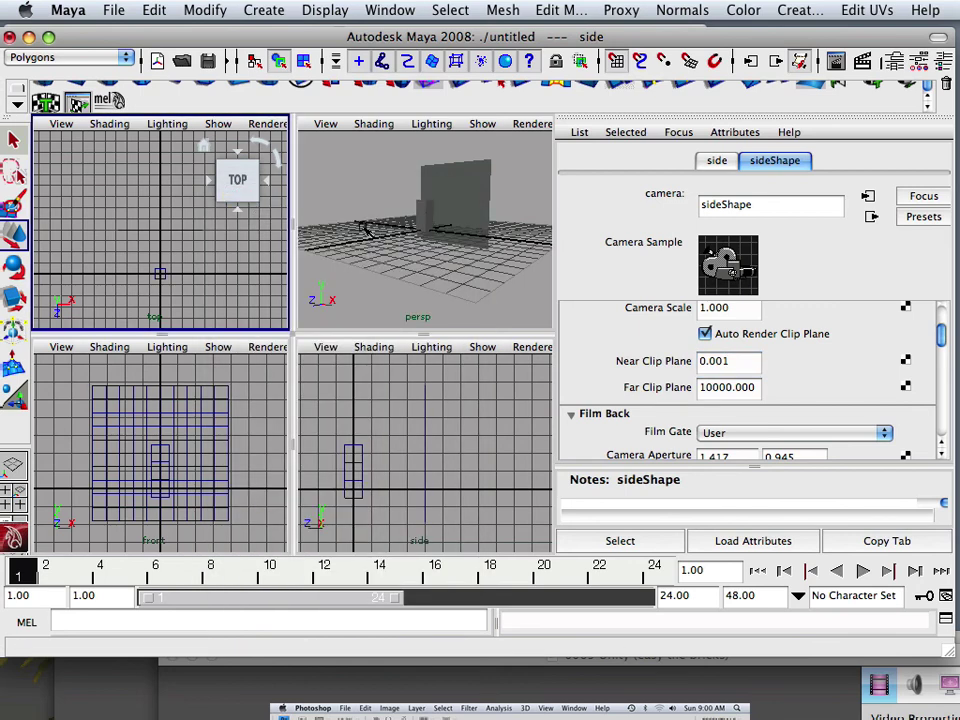
Scale the large upright plane down and place its lower edge level with the base of the block.
click(444, 236)
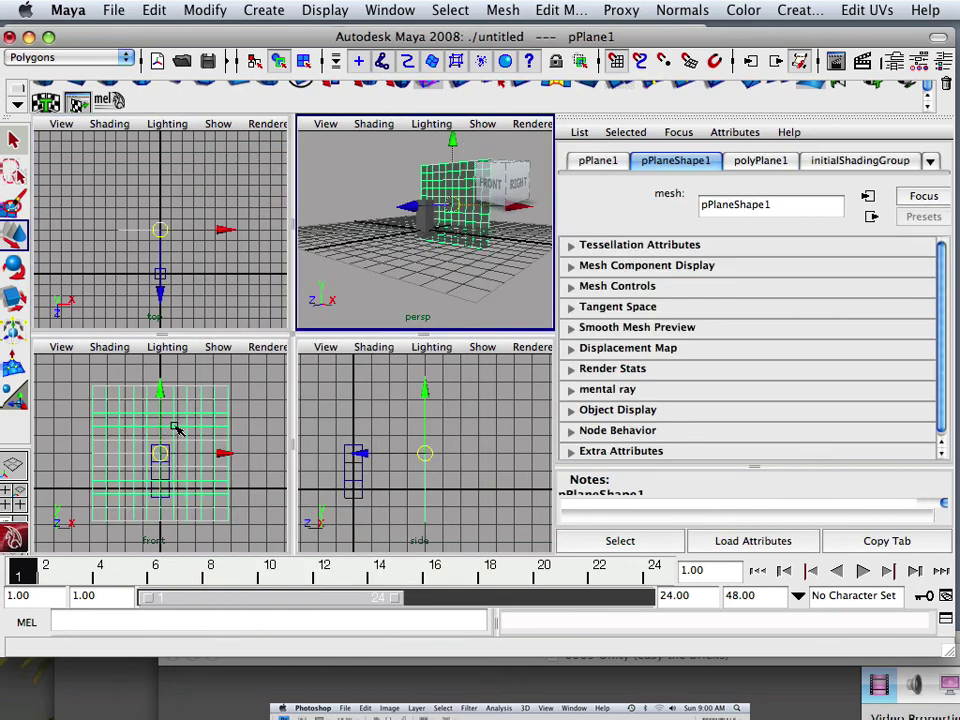
mouse_move(166, 404)
mouse_down()
mouse_move(162, 388)
mouse_move(160, 418)
mouse_up()
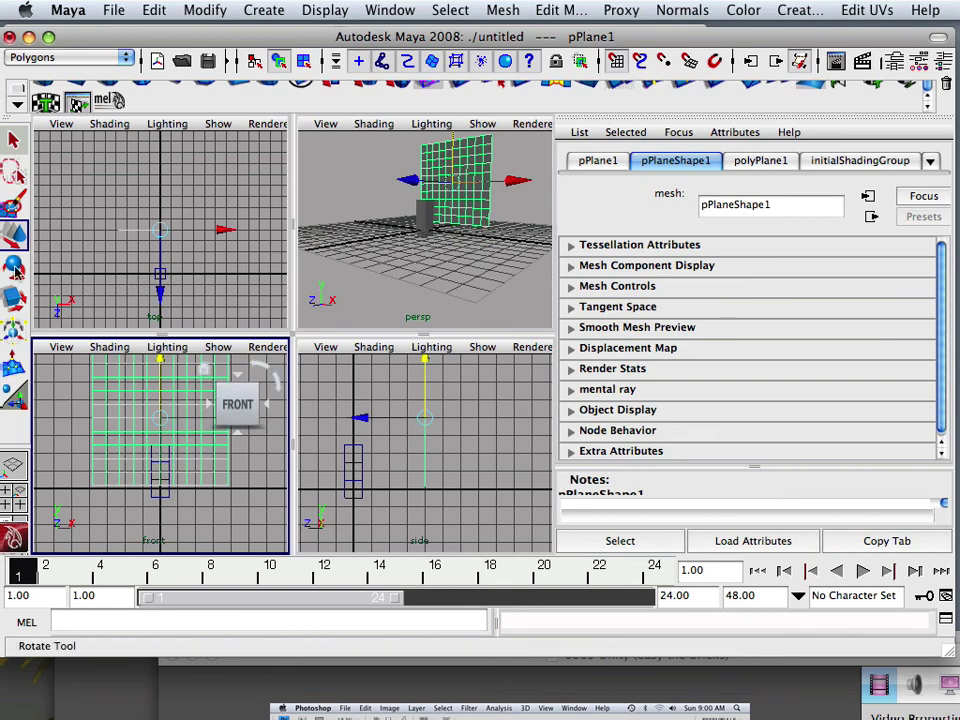
click(14, 298)
drag(168, 492, 163, 450)
key(w)
scroll(167, 447, up, 5)
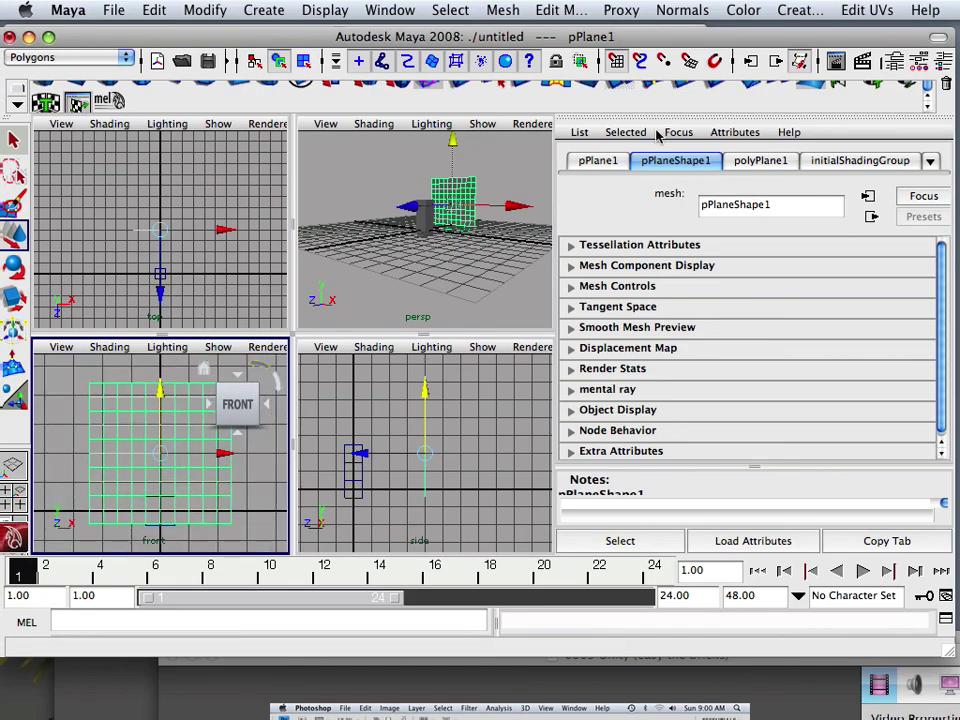
Show the persp view alone and examine the resized plane behind the block.
key(space)
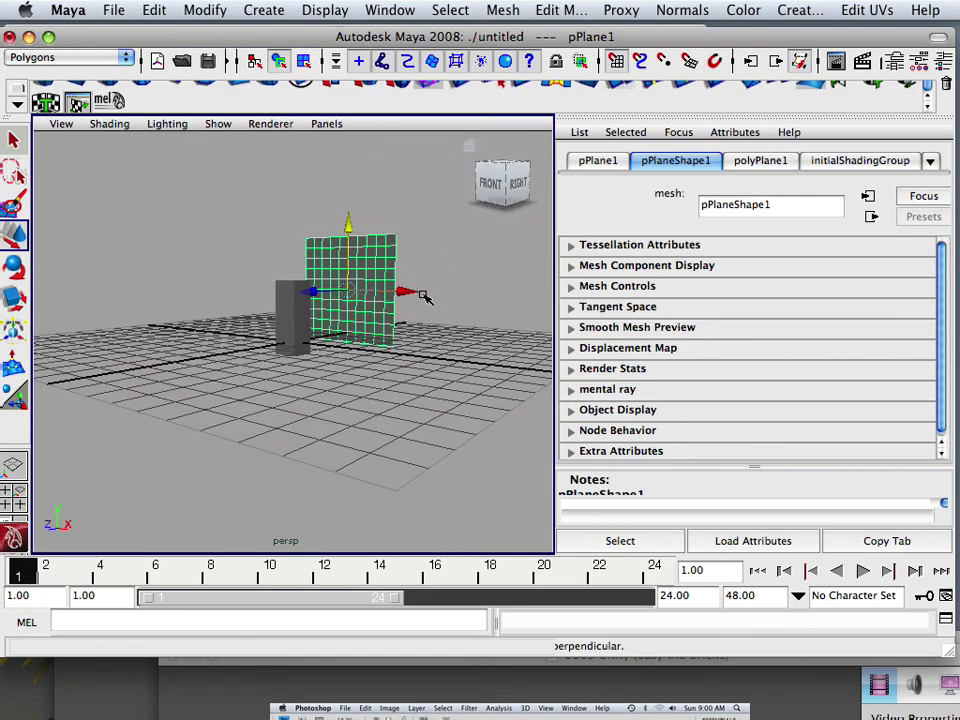
alt+drag(421, 290, 446, 315)
scroll(430, 300, up, 4)
alt+middle_drag(429, 288, 378, 336)
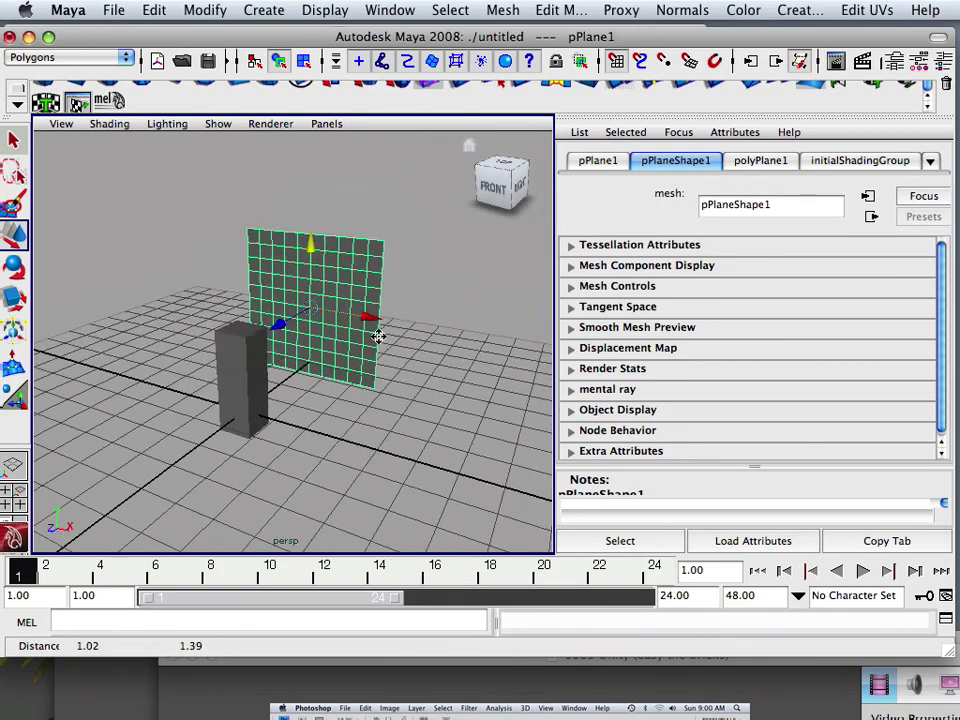
alt+drag(378, 336, 342, 345)
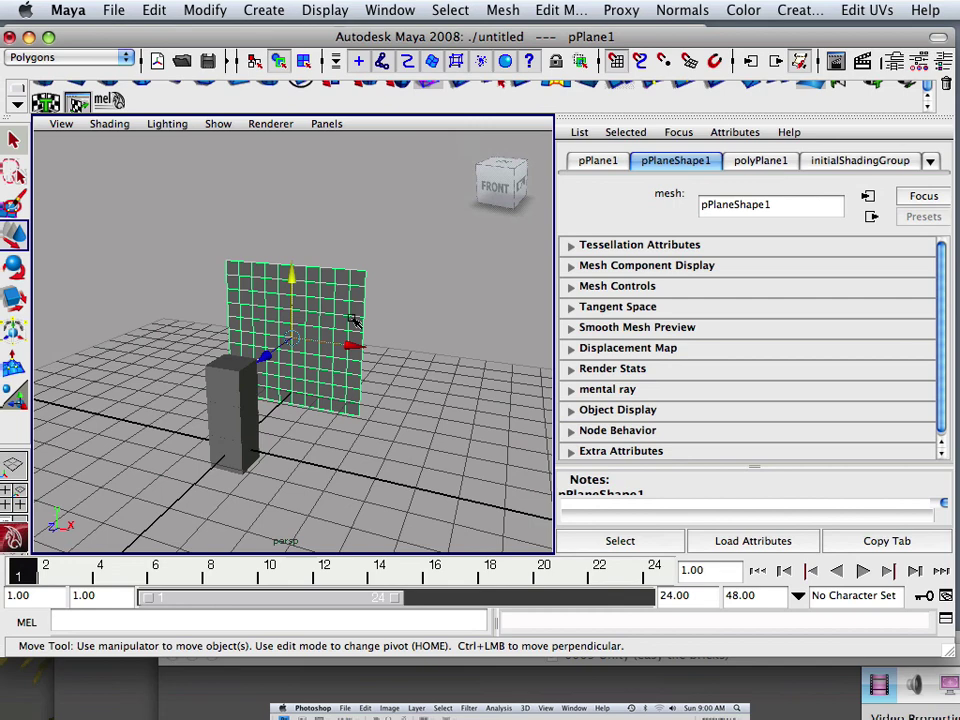
Save the scene as wall.mb in the folder /Users/Shared/Unity/Island Demo/Assets/objects.
click(113, 10)
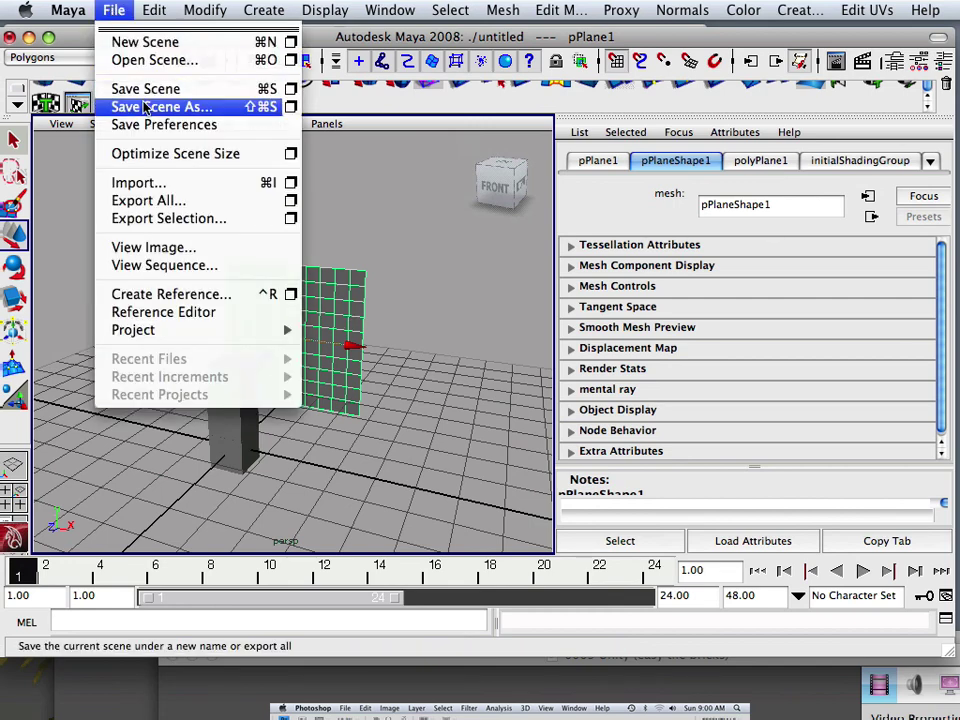
click(150, 106)
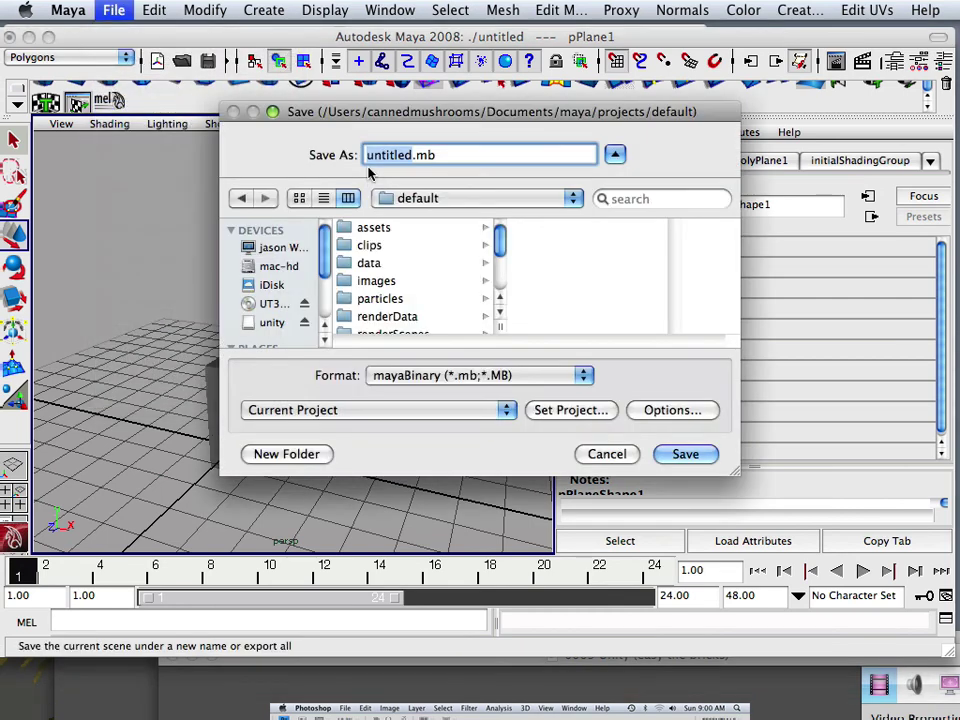
click(270, 248)
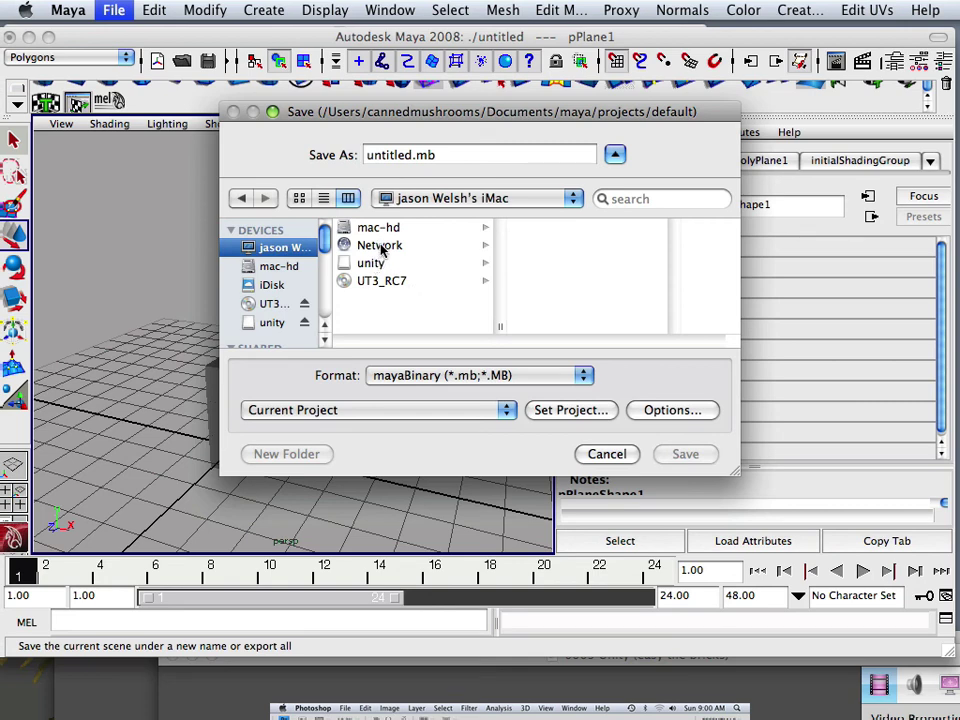
click(378, 228)
click(553, 302)
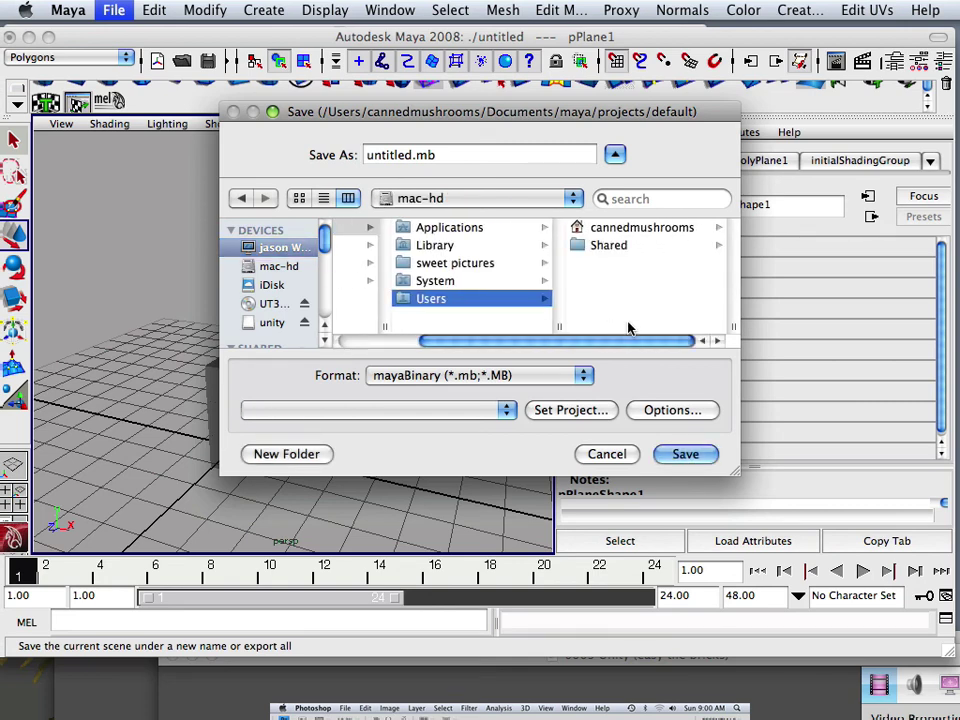
click(628, 247)
scroll(666, 254, down, 3)
scroll(668, 250, down, 4)
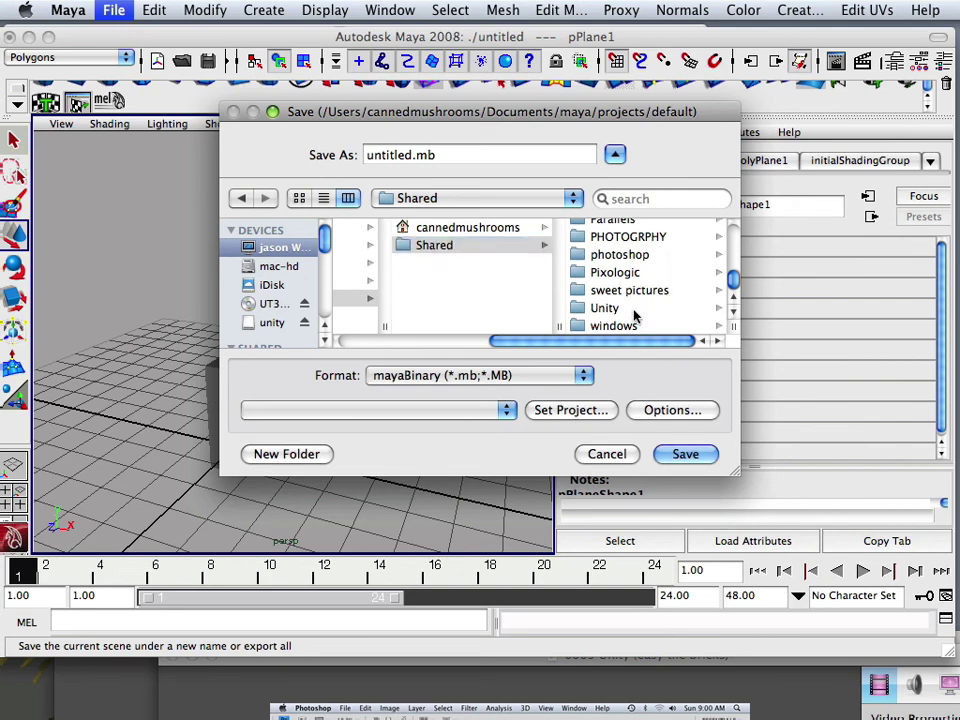
click(630, 309)
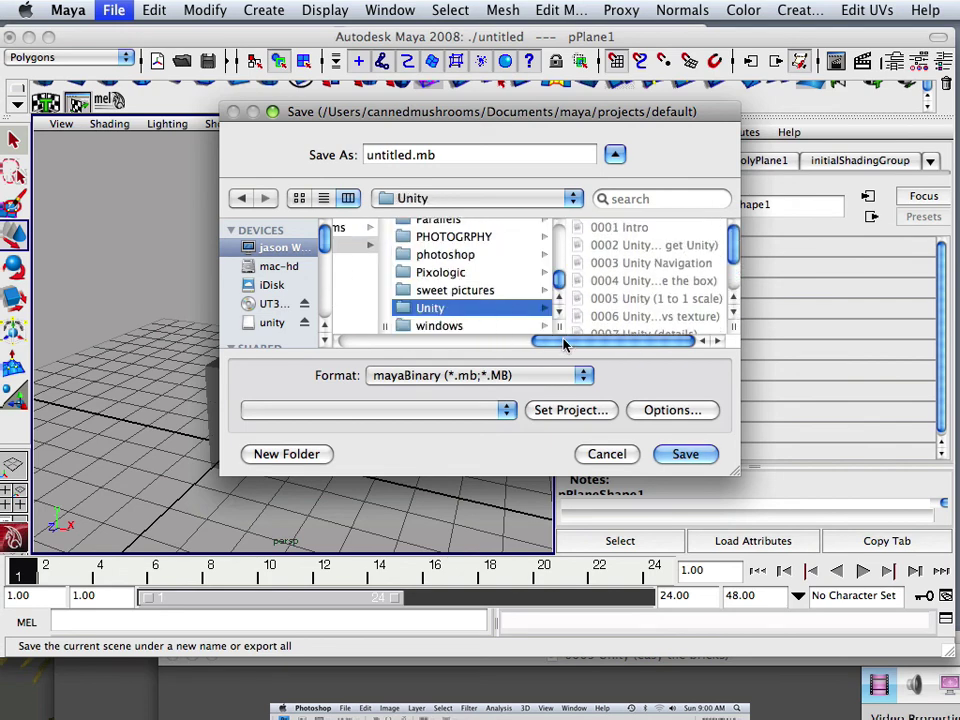
drag(564, 343, 364, 343)
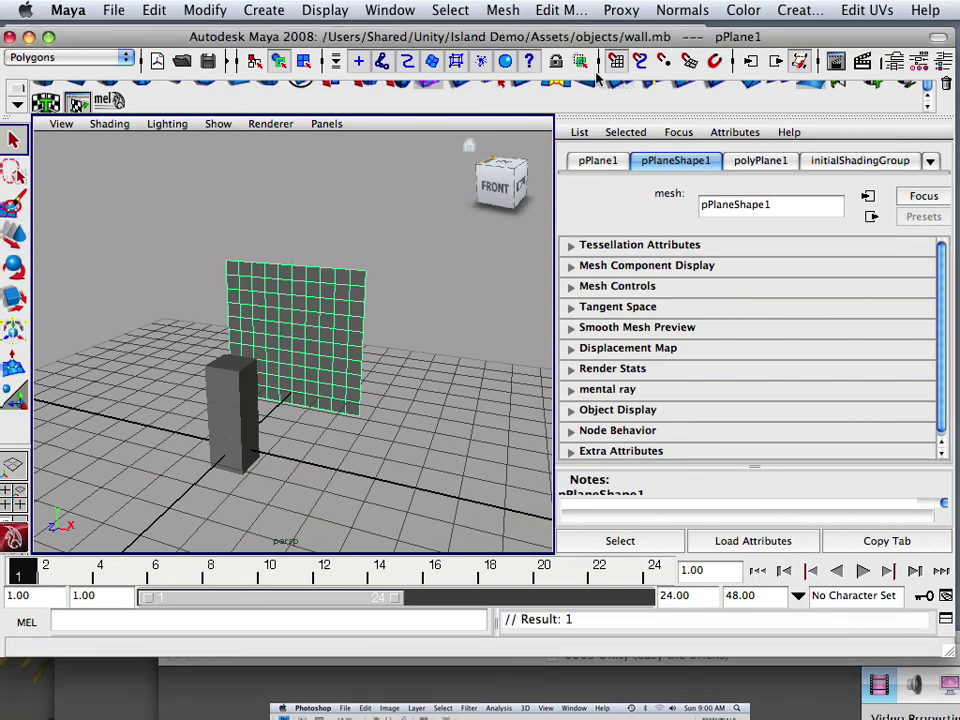
Assign a new Lambert material to the plane and connect a File texture to its Color.
click(906, 169)
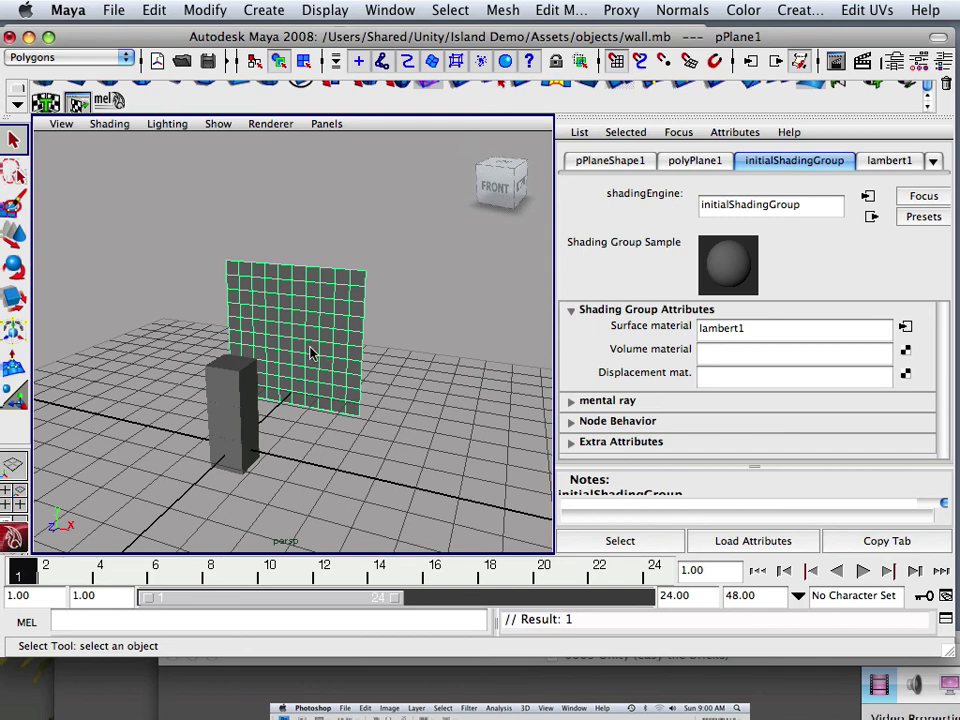
right_drag(311, 353, 476, 136)
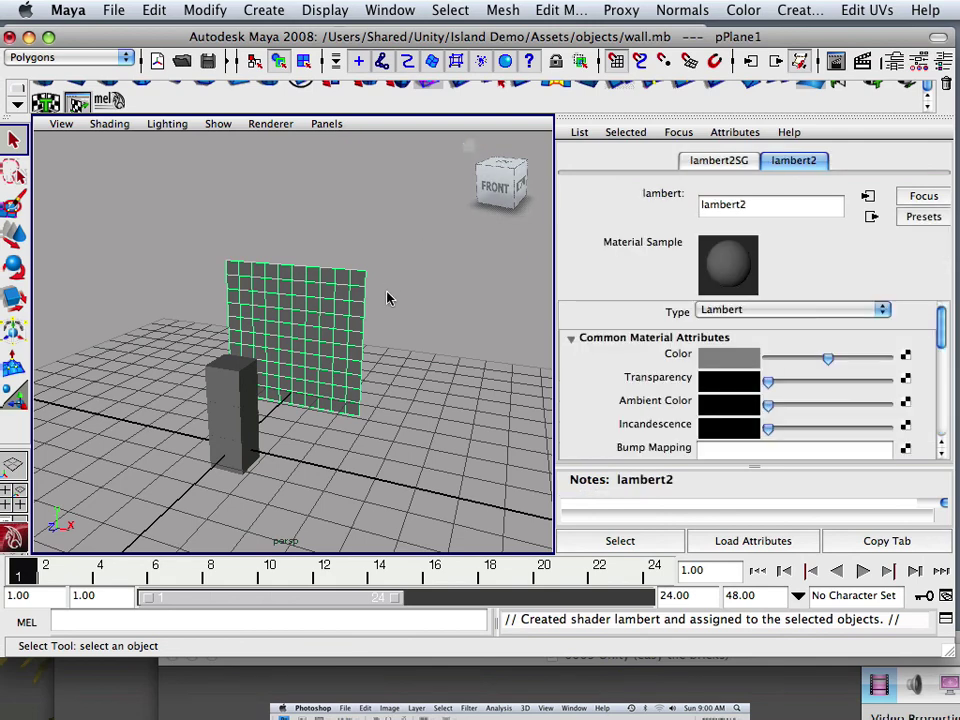
click(905, 354)
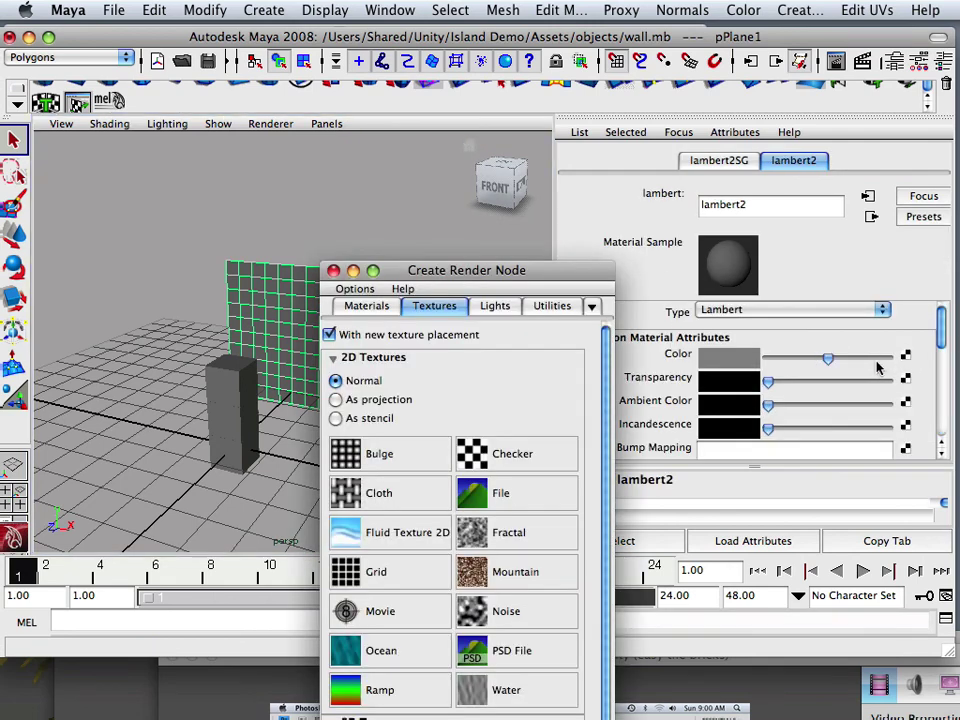
click(500, 492)
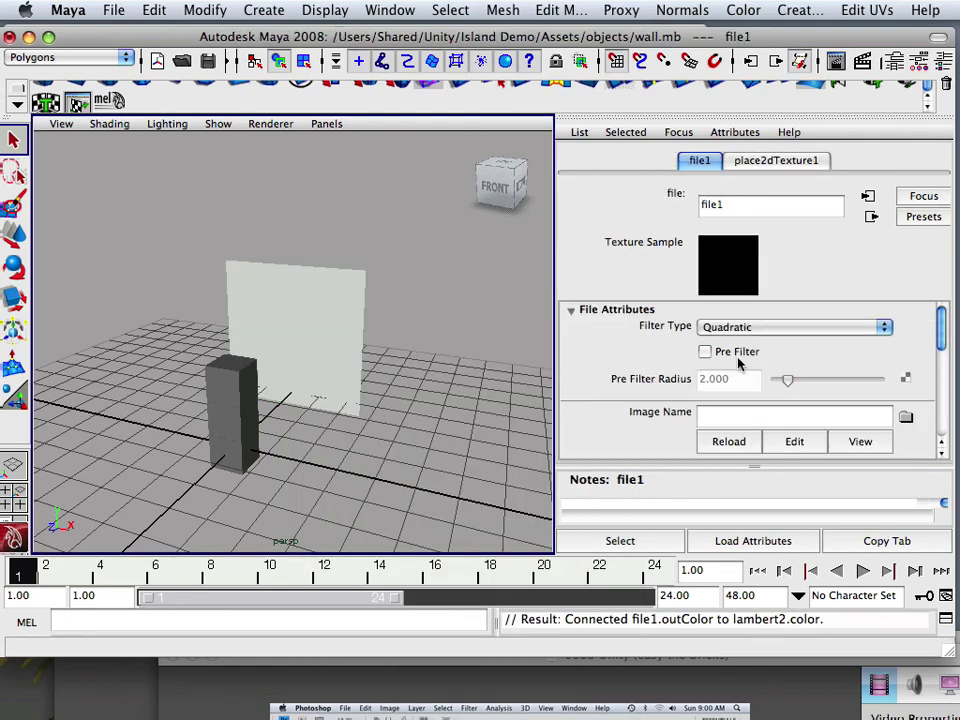
Load brick.psd from Island Demo/Assets/objects as the File texture's image and refresh the texture sample.
click(905, 416)
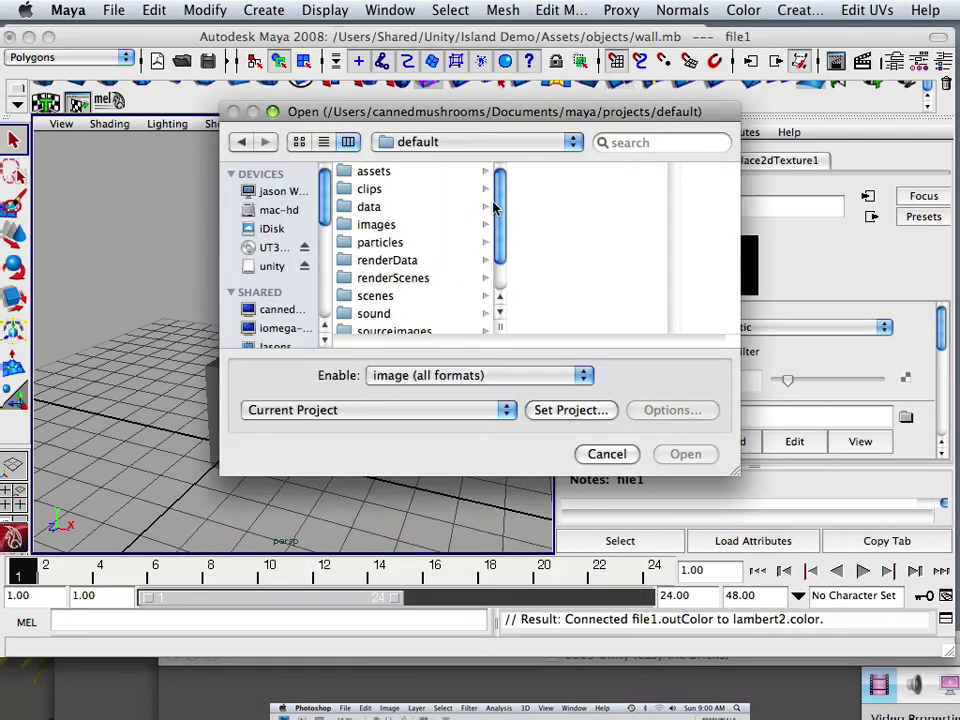
scroll(495, 288, down, 2)
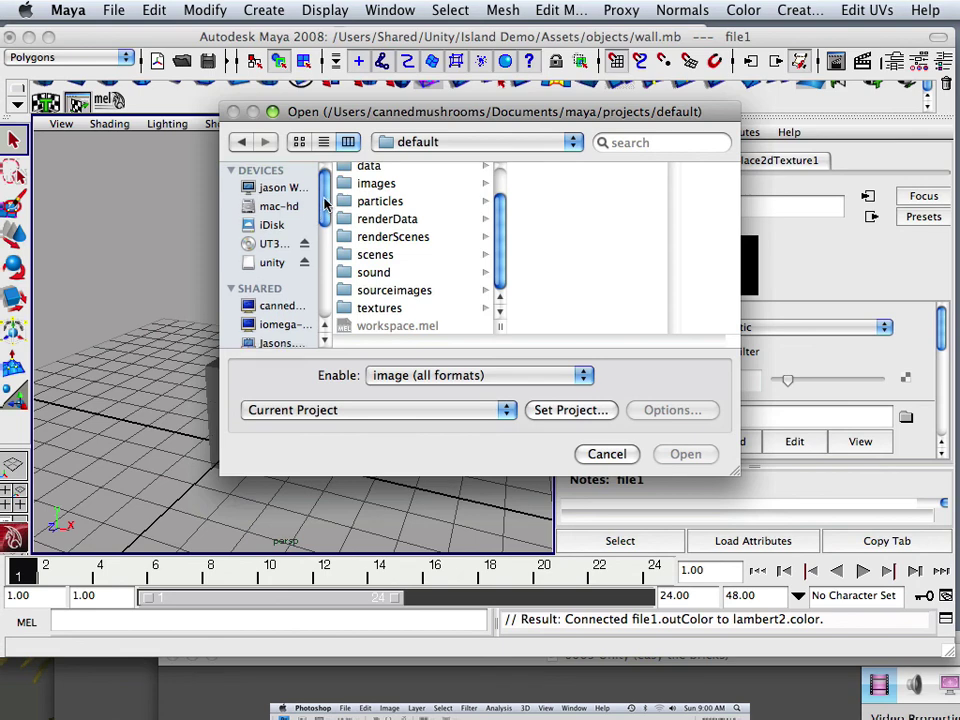
click(284, 191)
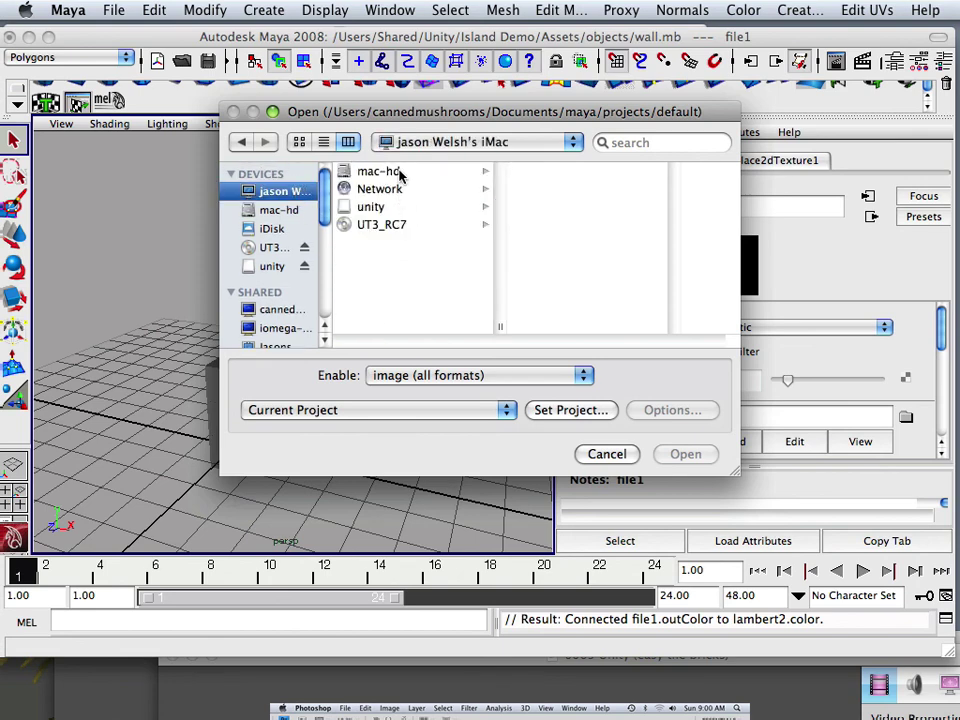
click(399, 174)
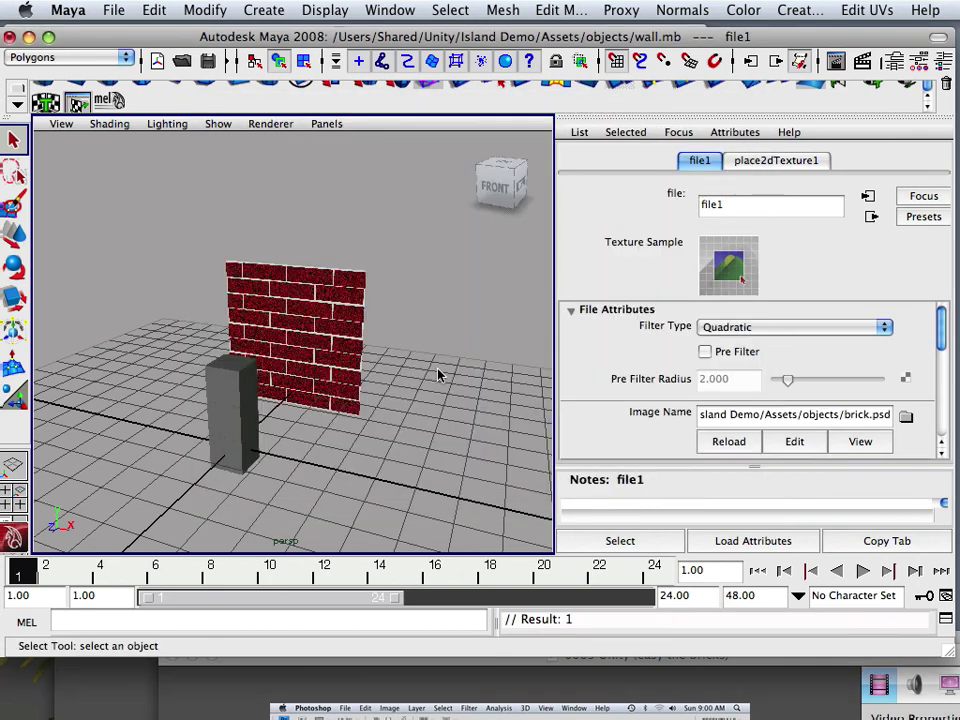
click(742, 283)
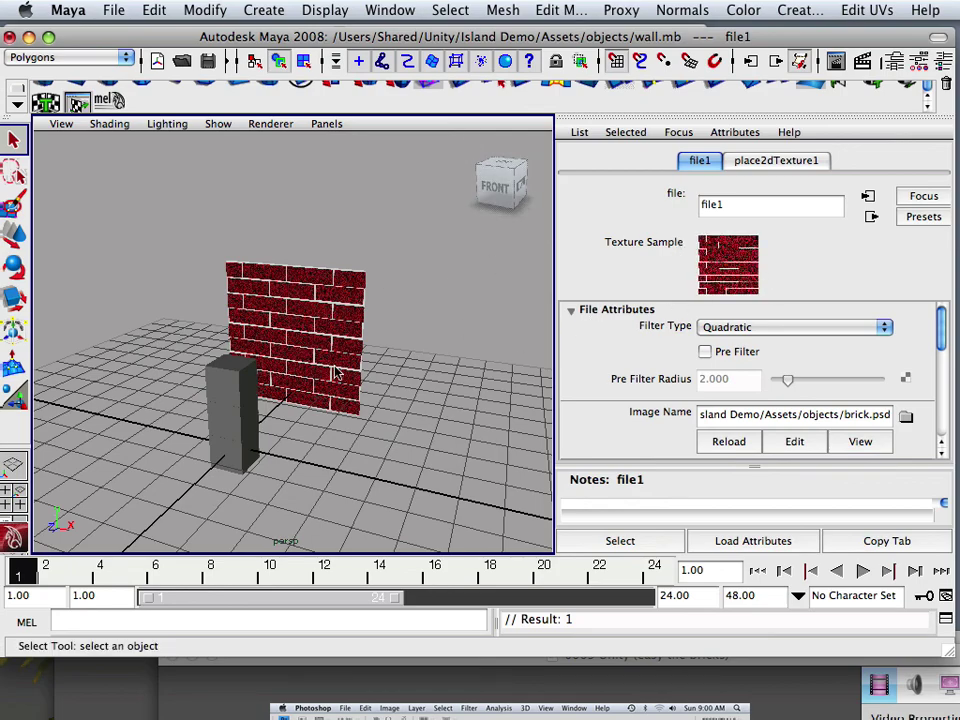
Try to export the brick plane as wall.fbx in the objects folder with file units converted to centimeters.
scroll(326, 390, up, 5)
alt+drag(306, 390, 373, 360)
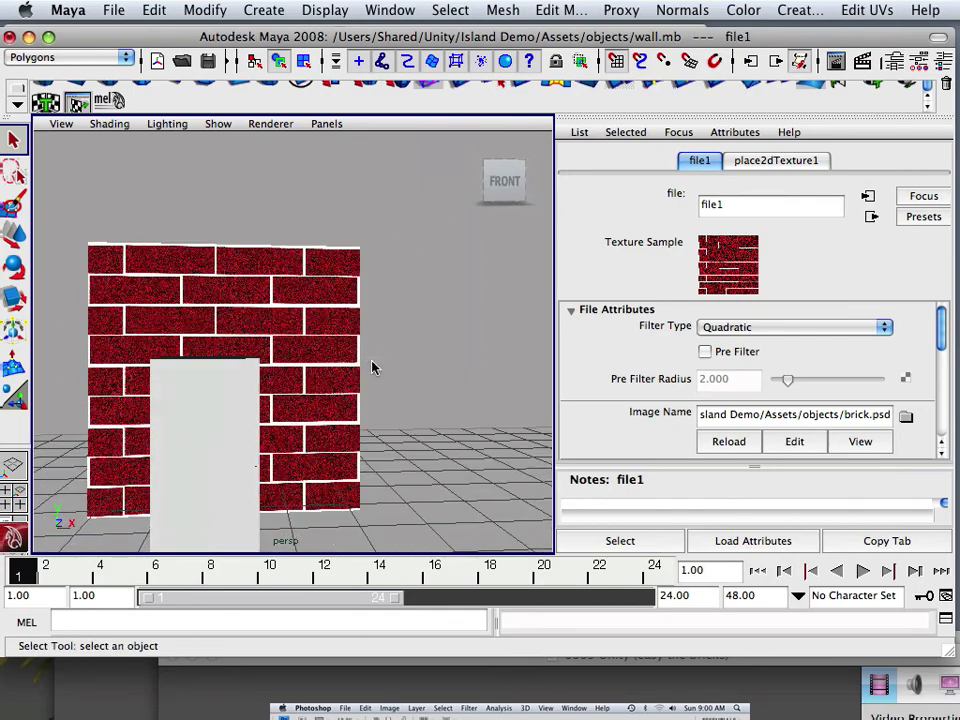
click(339, 324)
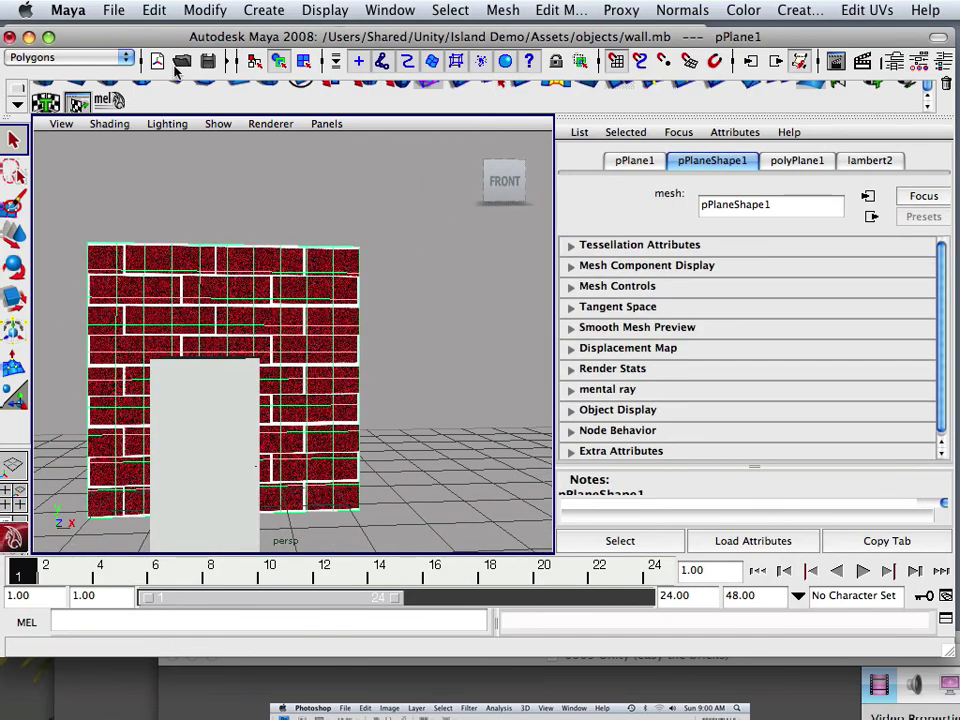
click(114, 12)
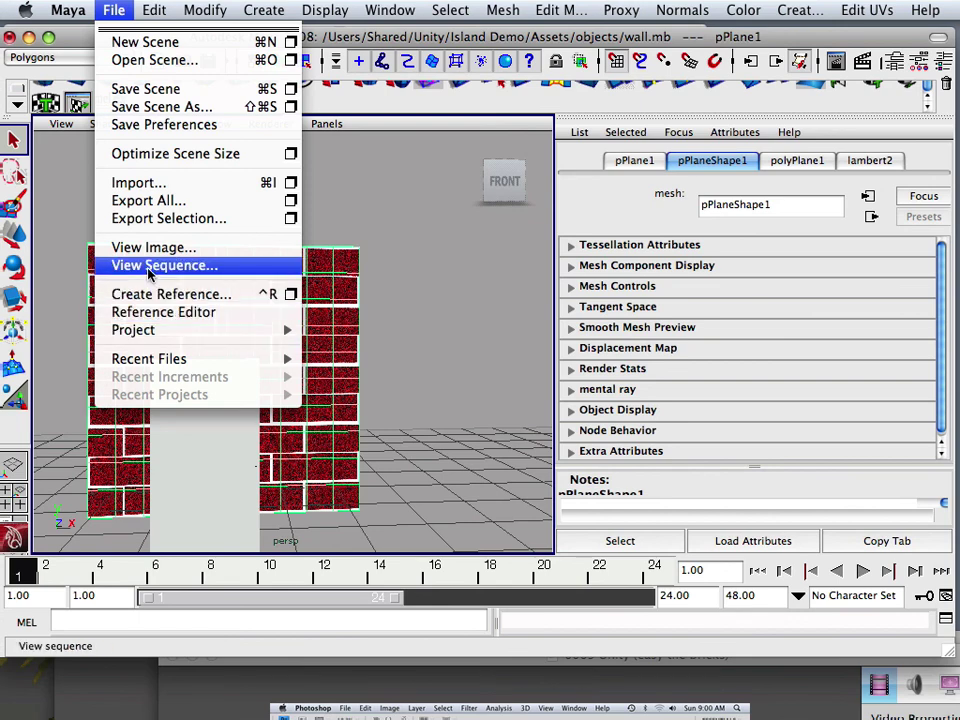
click(165, 220)
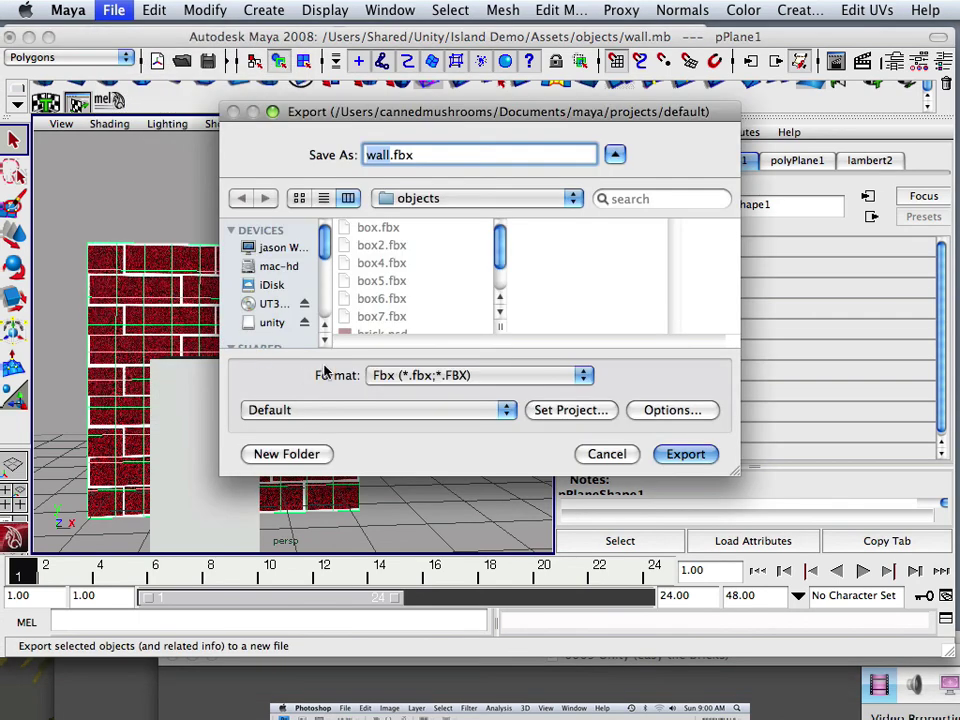
drag(497, 250, 501, 275)
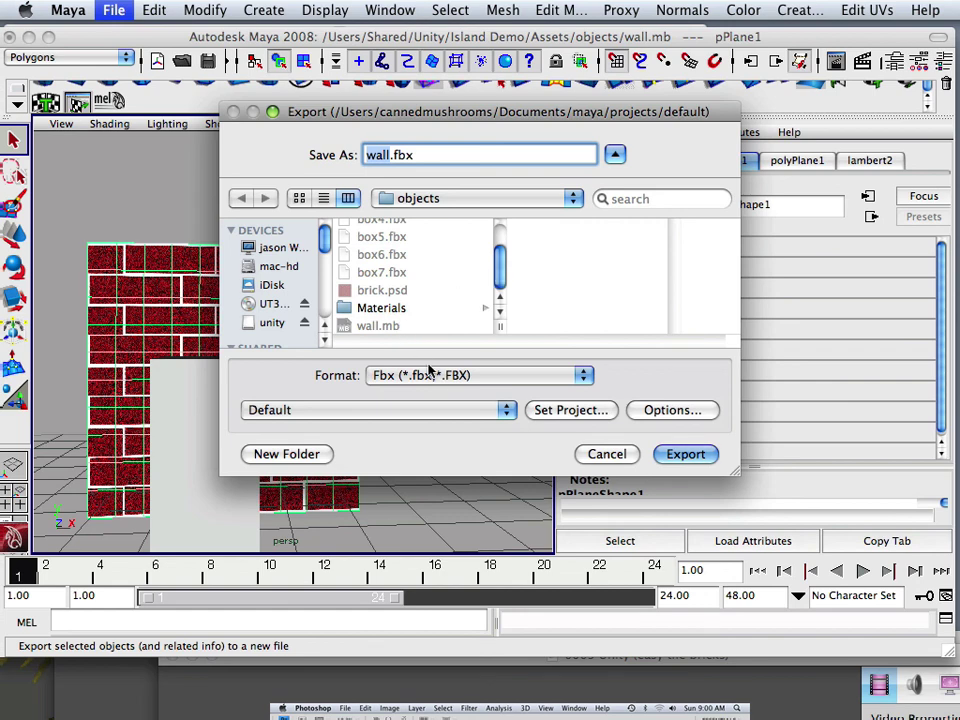
click(680, 456)
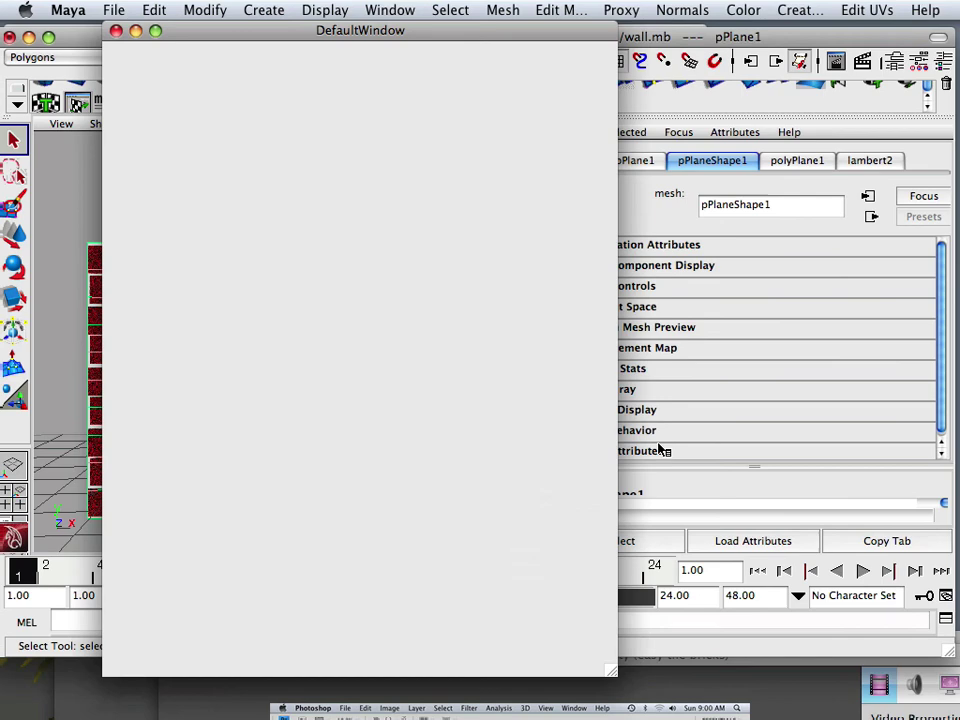
click(355, 398)
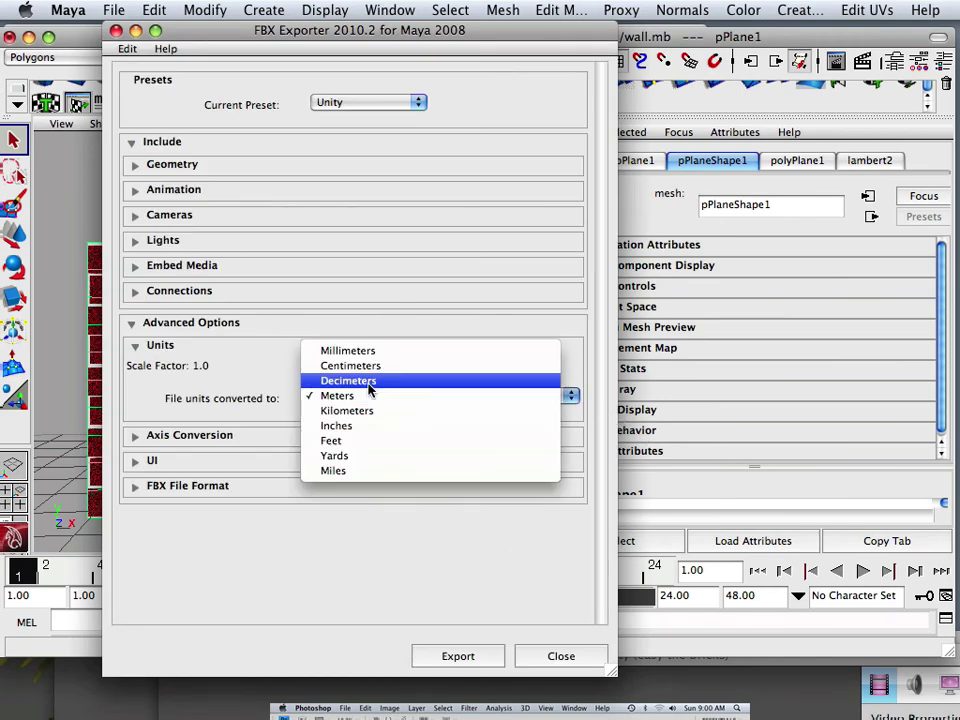
click(371, 366)
click(557, 655)
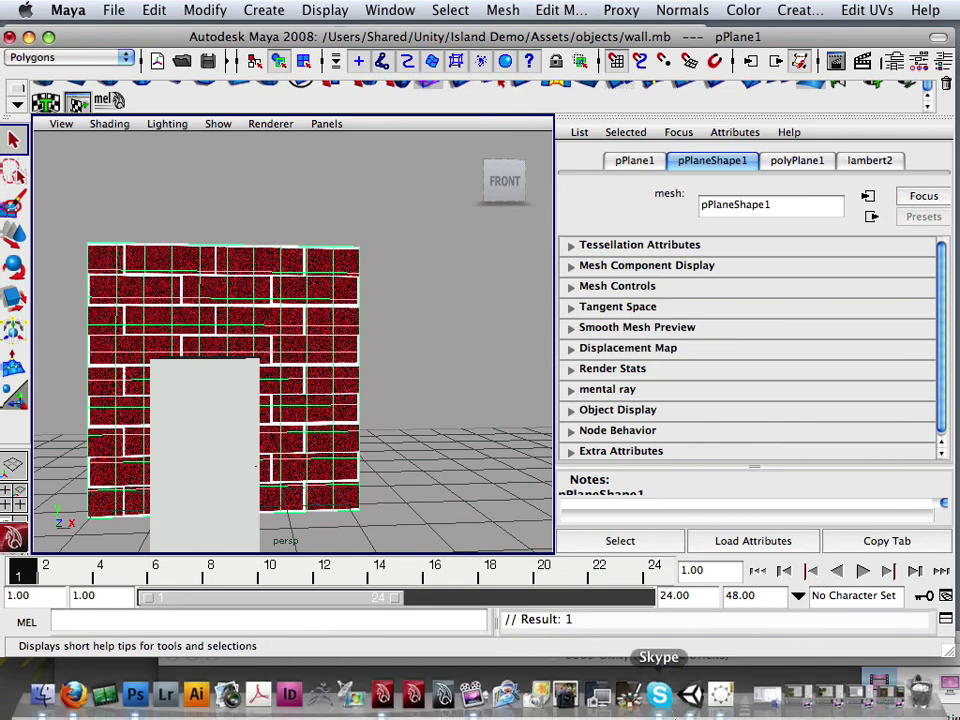
Switch to Unity and place the wall asset from the project's objects folder into the scene.
click(690, 694)
drag(460, 553, 490, 10)
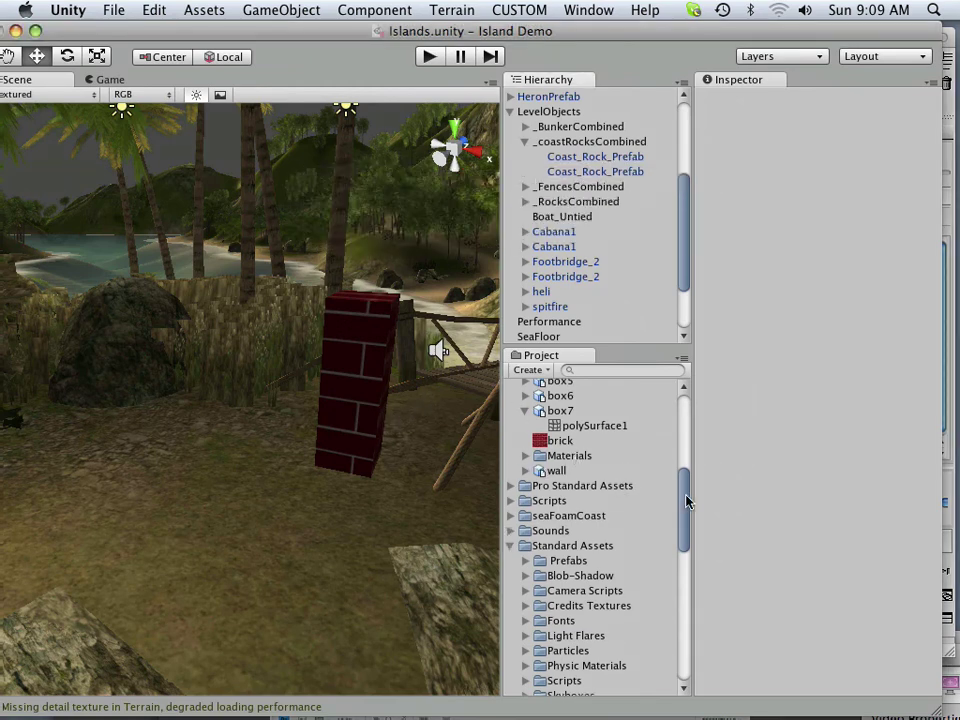
mouse_move(687, 501)
mouse_down()
mouse_move(688, 476)
mouse_move(690, 501)
mouse_move(690, 489)
mouse_up()
click(588, 507)
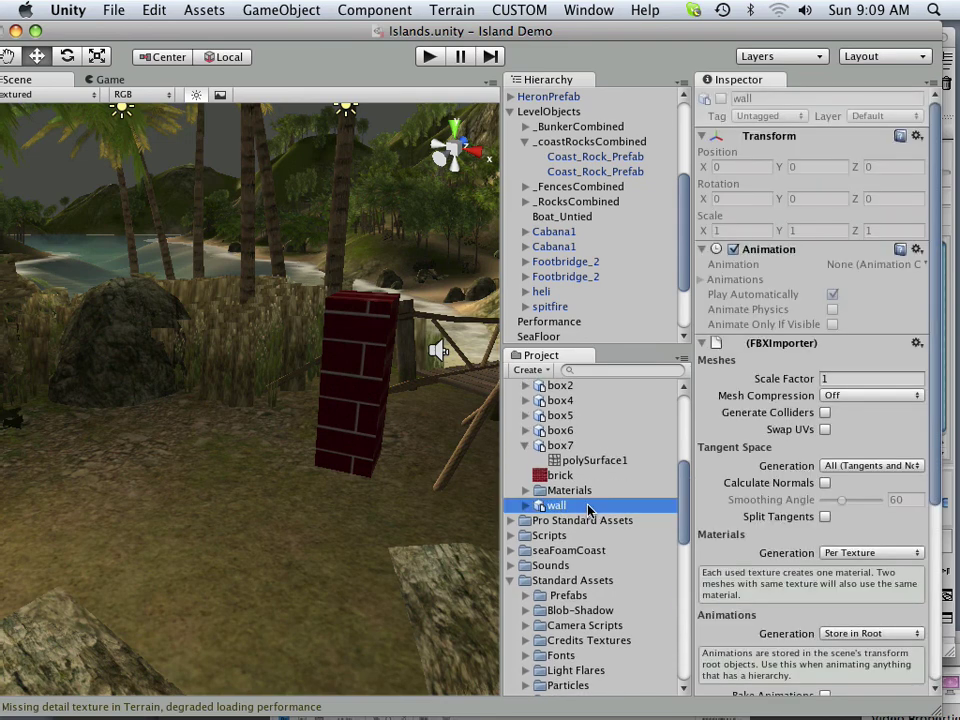
drag(557, 510, 210, 411)
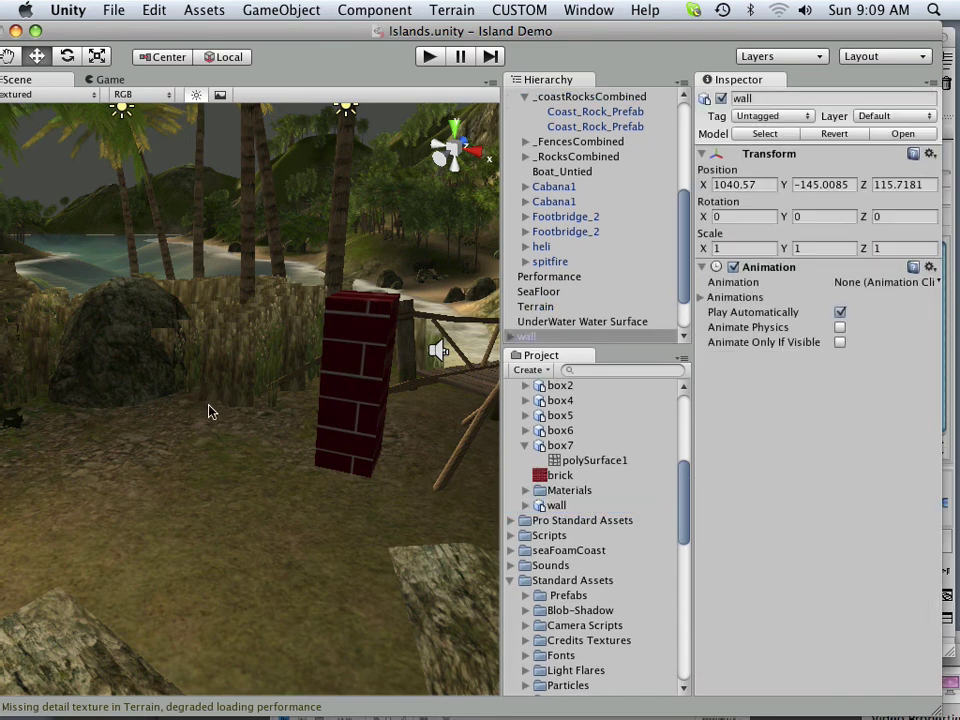
Raise the placed wall object to about Y -79.48 and delete it from the scene.
key(f)
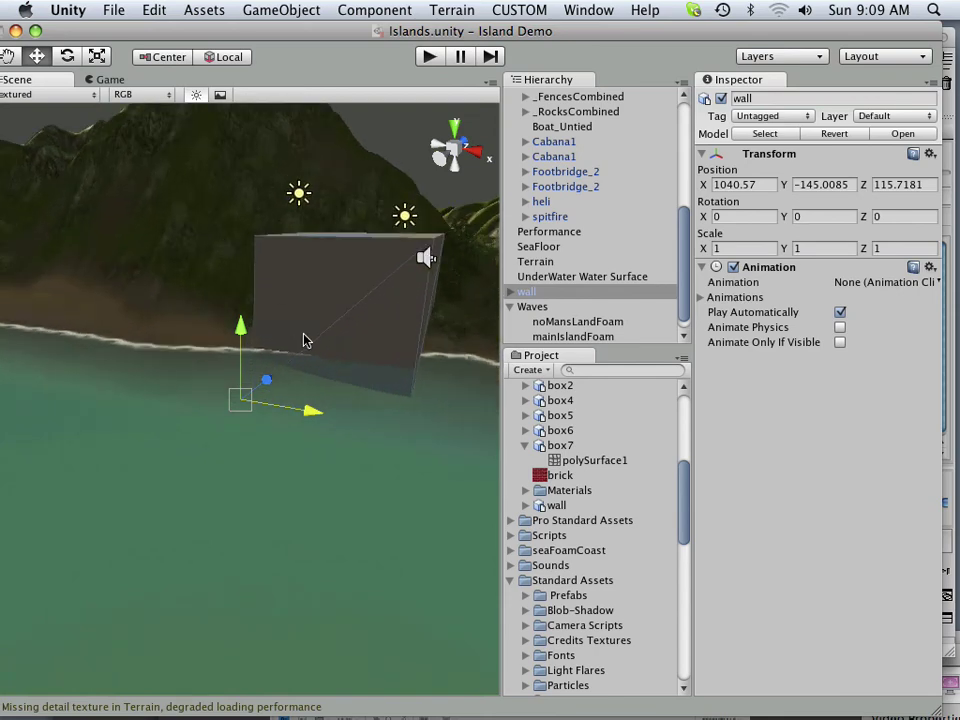
alt+drag(336, 345, 297, 461)
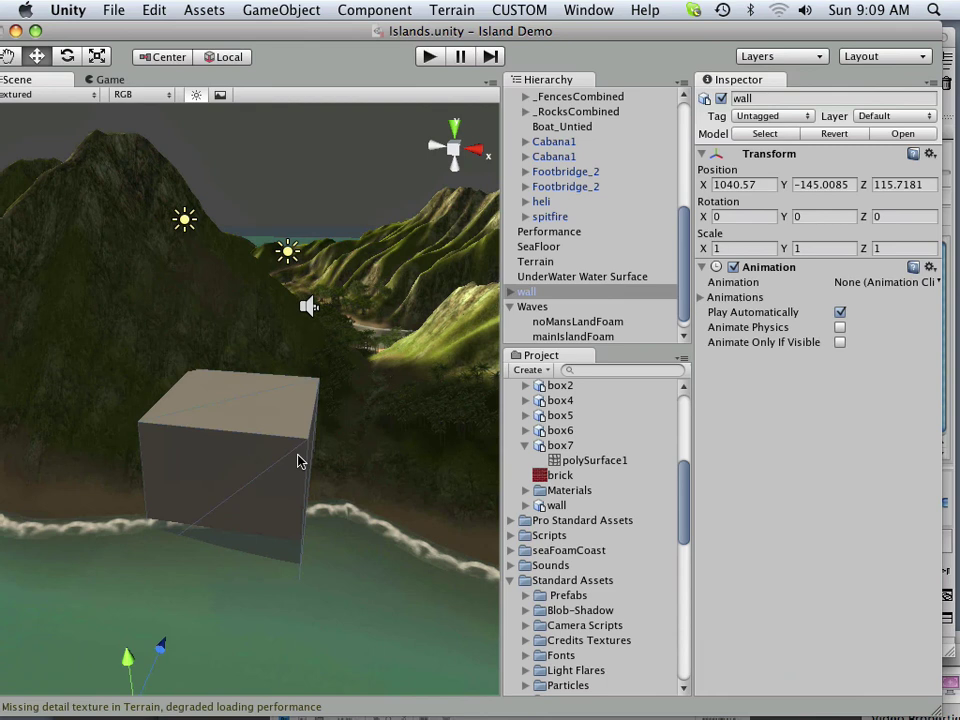
click(545, 293)
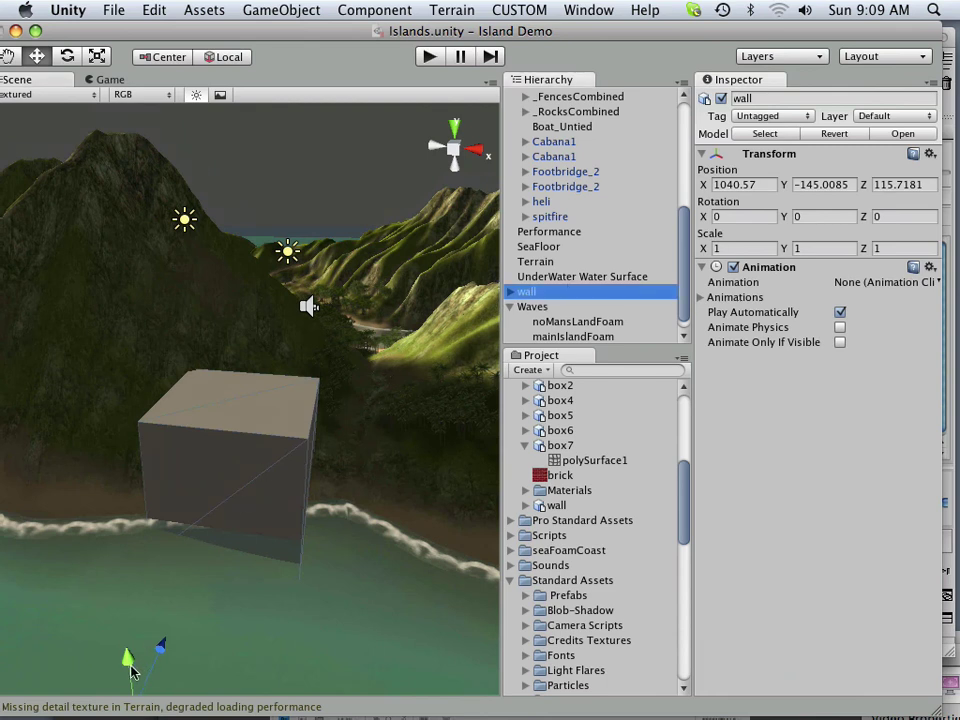
drag(131, 672, 208, 536)
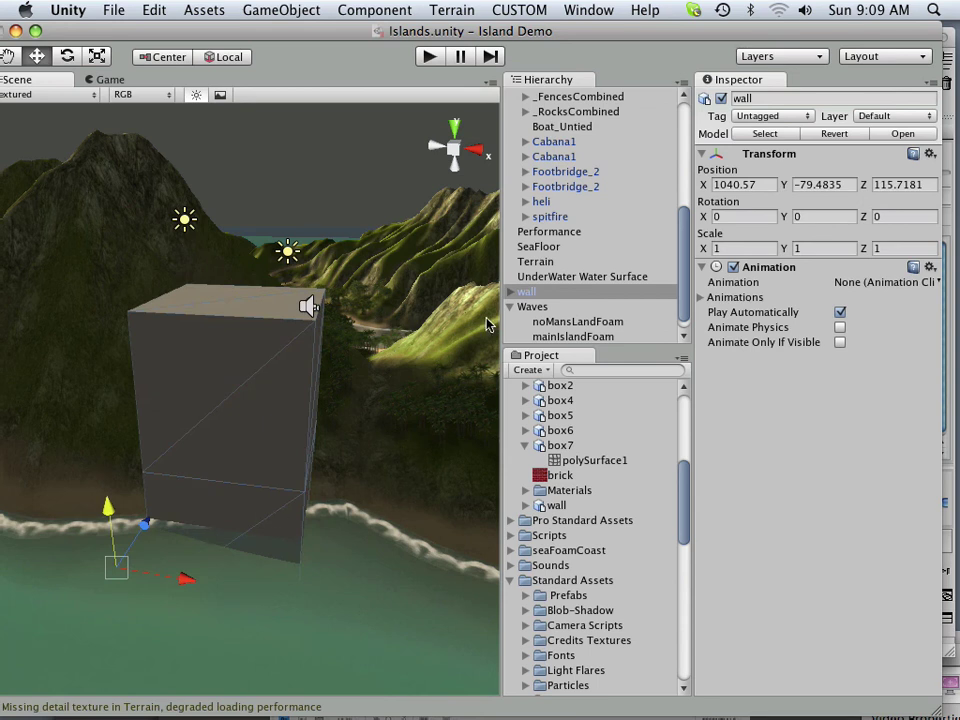
right_click(543, 291)
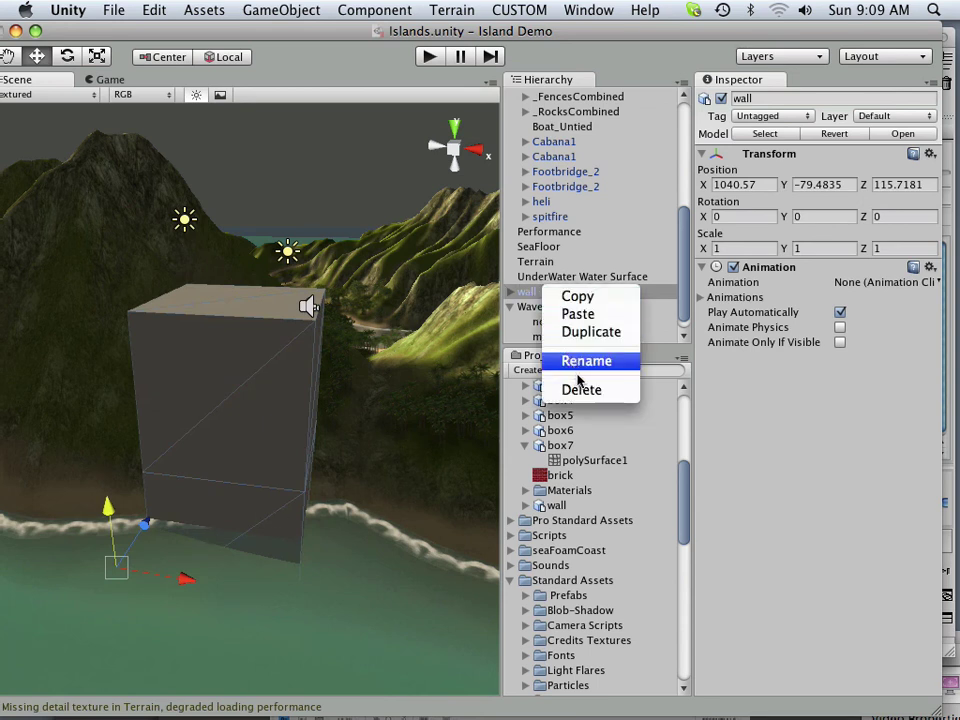
click(580, 390)
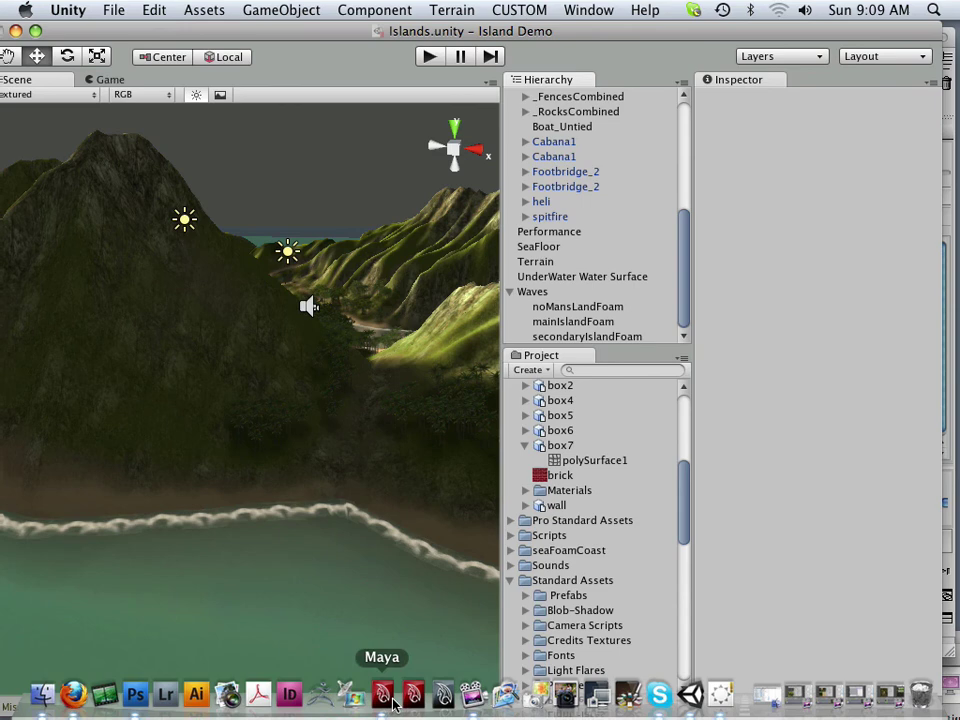
Switch to Maya, delete the brick plane's construction history and freeze its transformations.
click(413, 693)
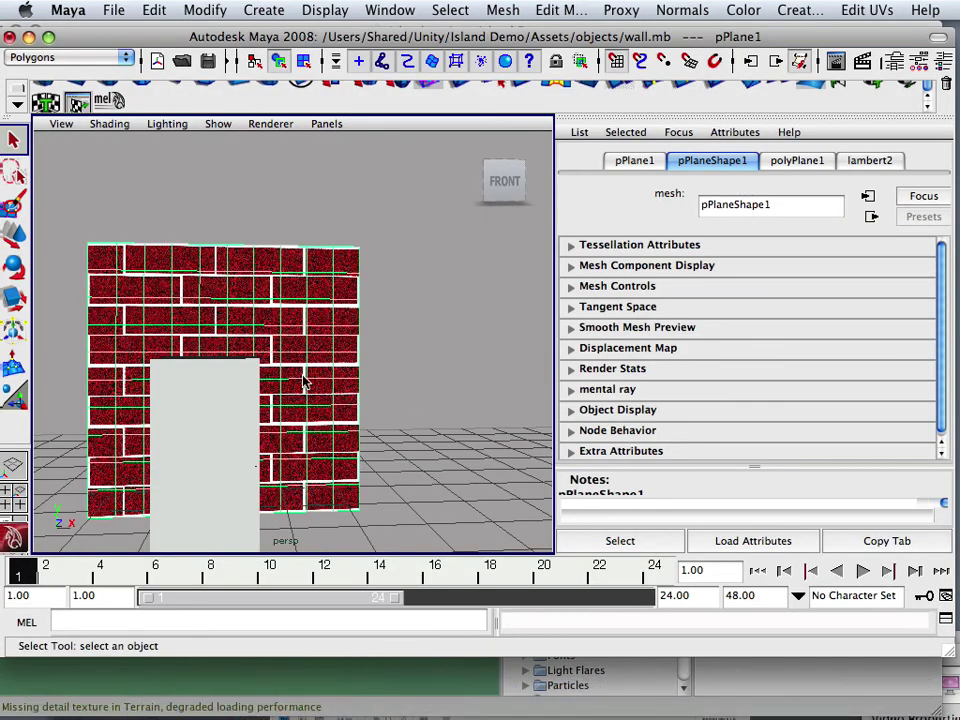
click(946, 64)
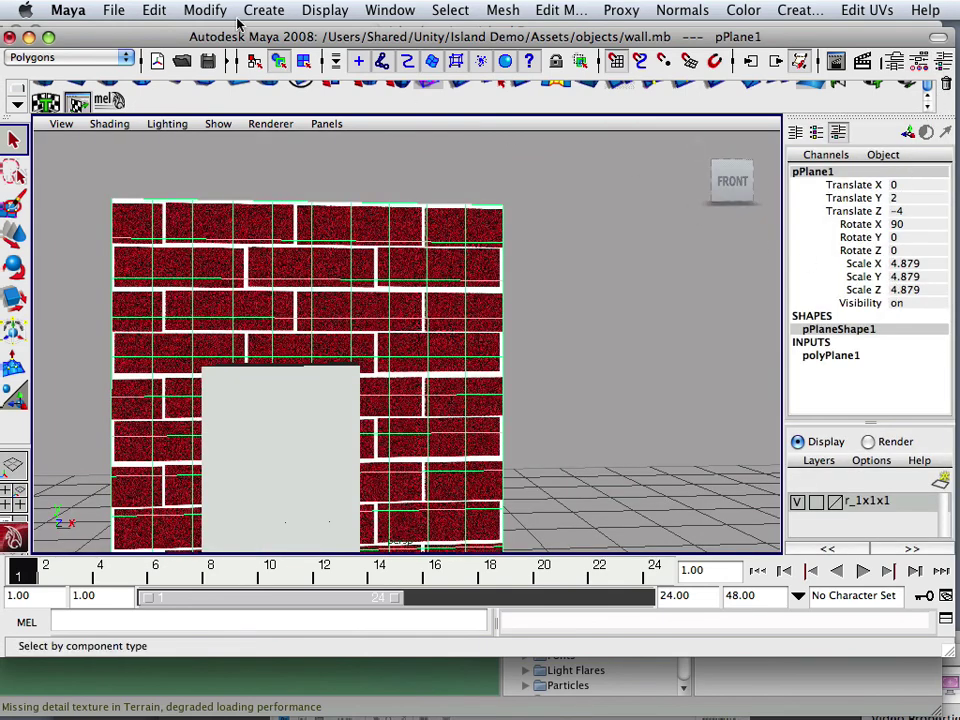
click(160, 14)
mouse_move(370, 236)
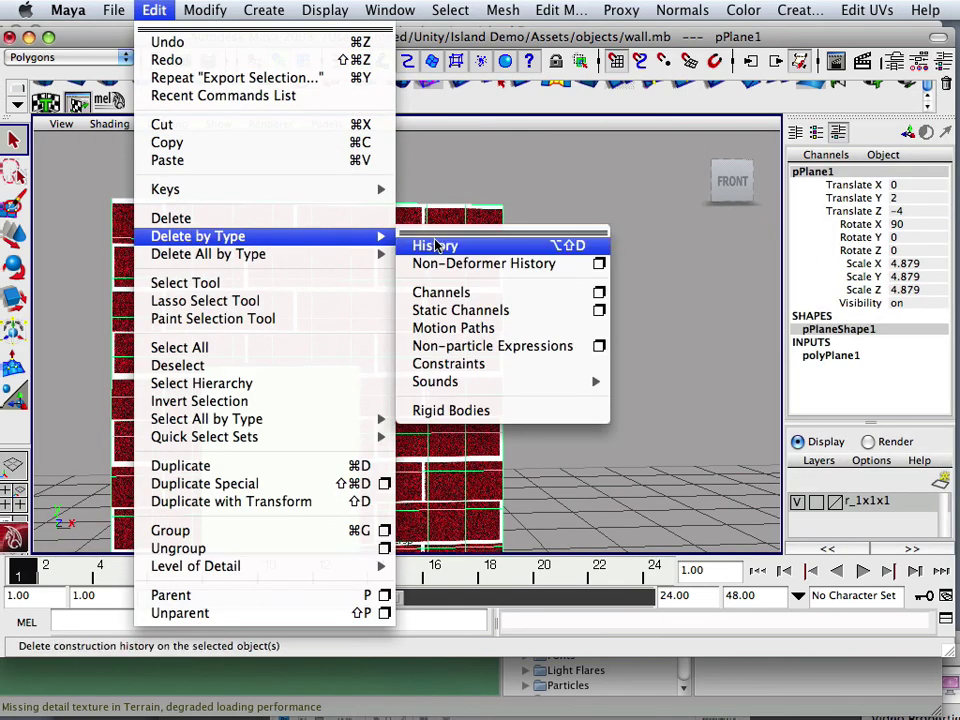
click(407, 246)
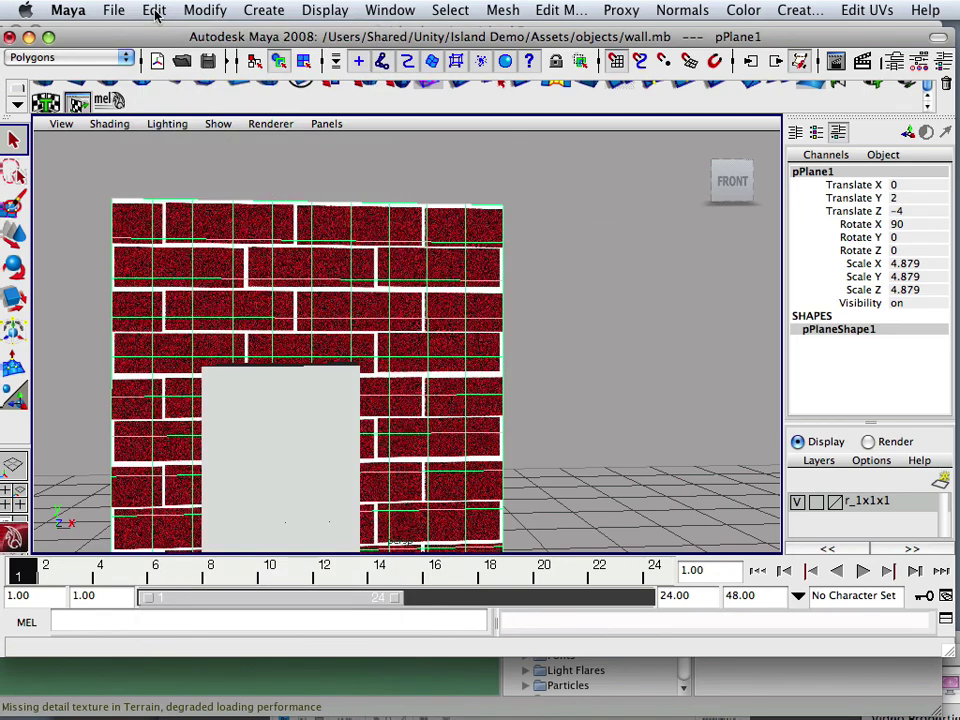
click(192, 12)
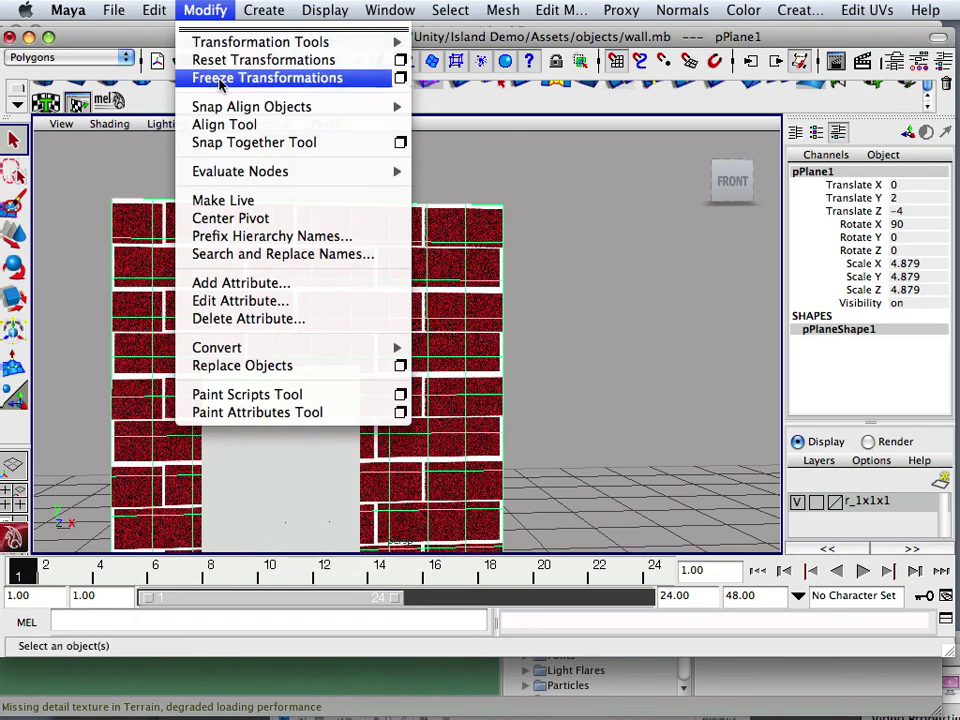
click(285, 77)
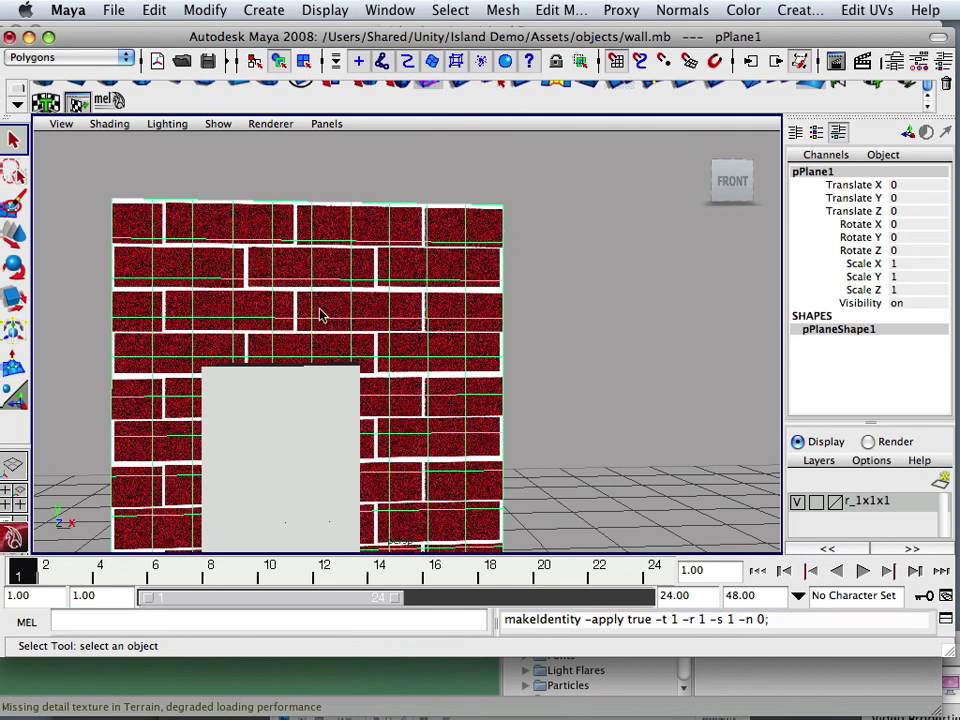
Export only the brick plane as FBX named brickwall into the objects folder, with file units converted to centimeters.
click(258, 521)
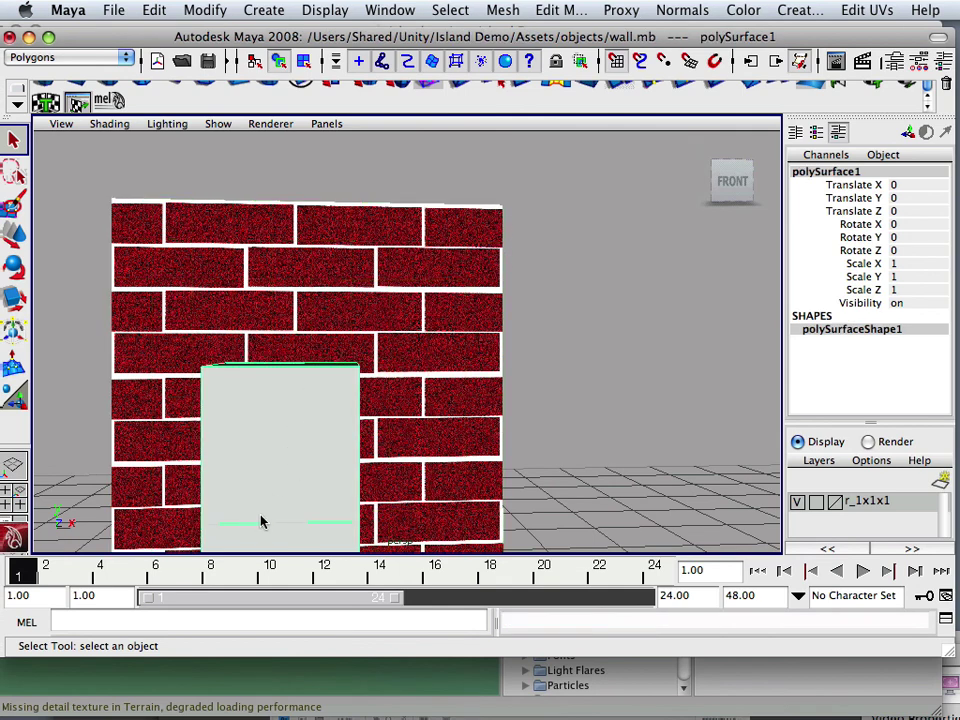
click(402, 290)
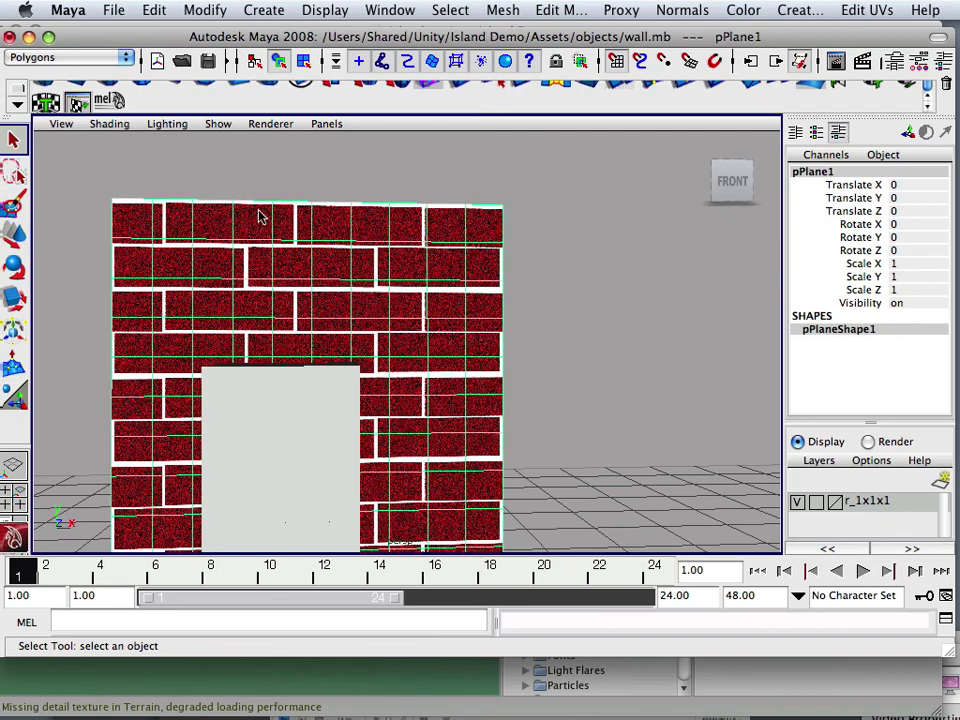
click(114, 12)
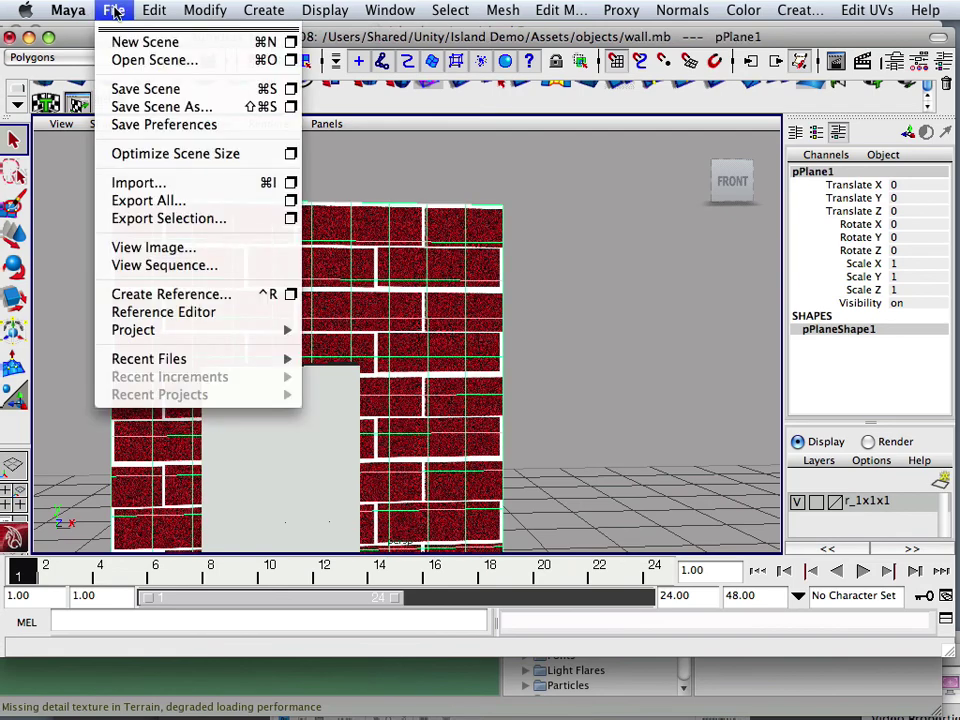
click(162, 219)
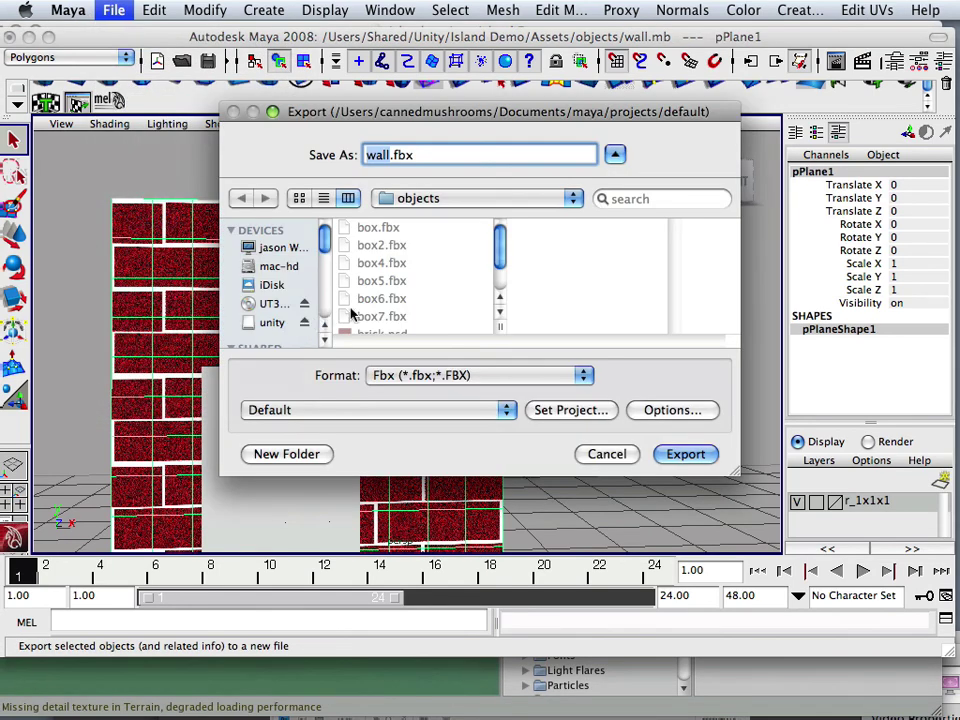
scroll(502, 258, down, 2)
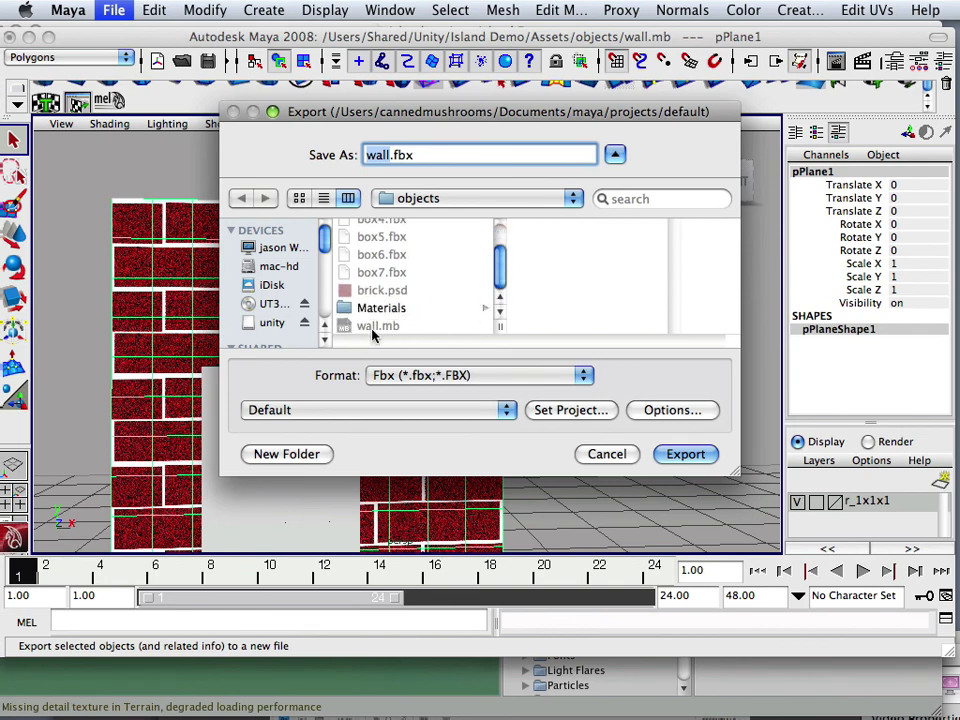
text(brickwall)
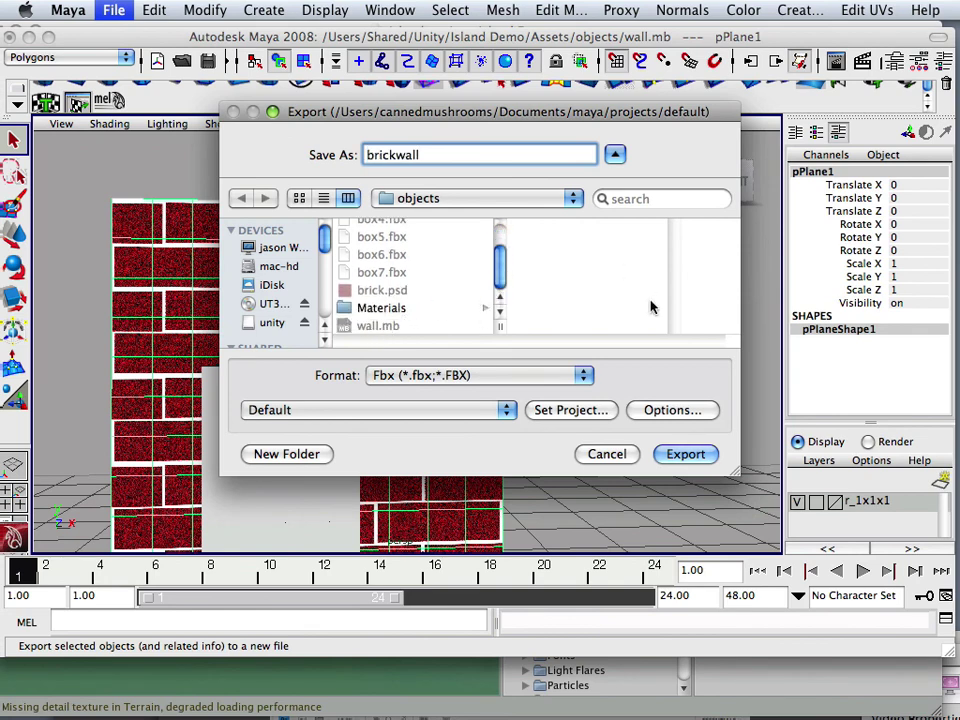
click(686, 454)
click(426, 398)
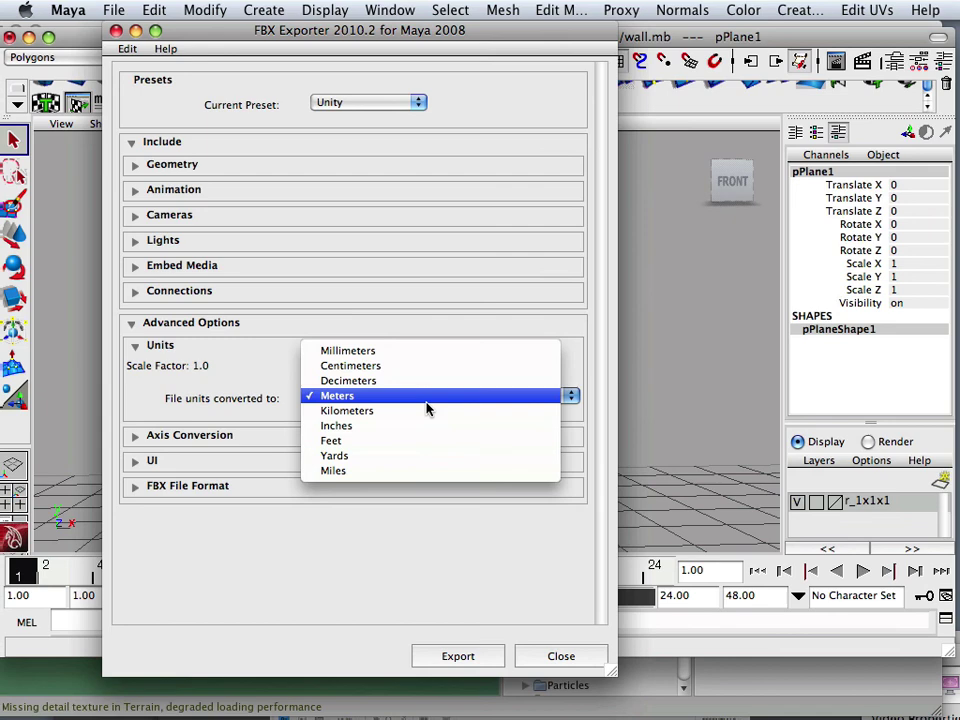
click(415, 367)
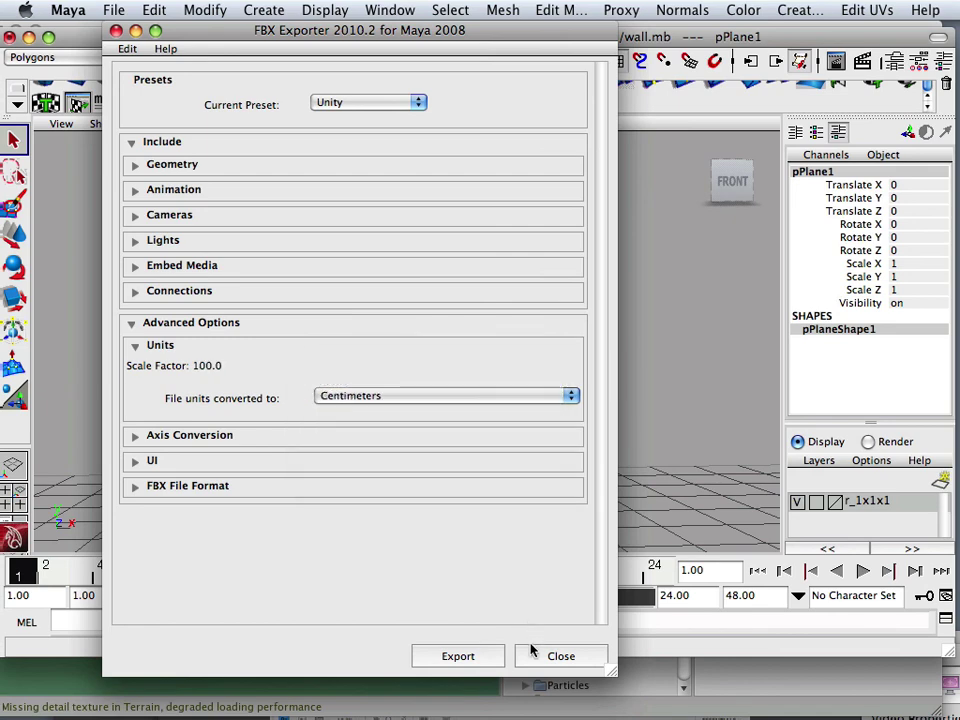
click(460, 656)
Switch to Unity and frame the First Person Controller Prefab in the scene view.
mouse_move(383, 716)
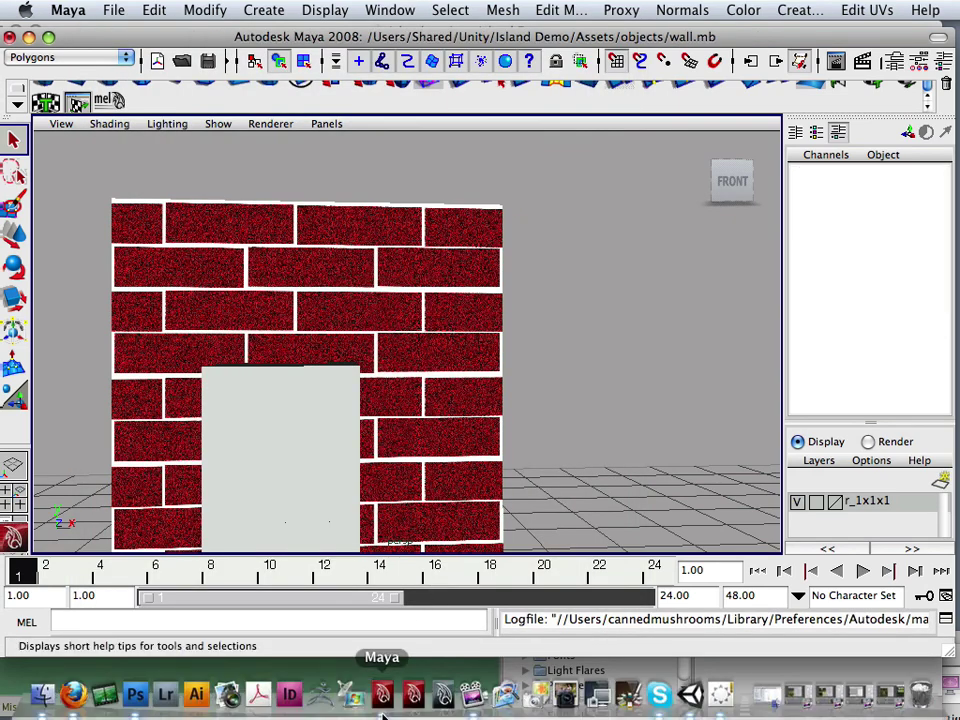
click(690, 694)
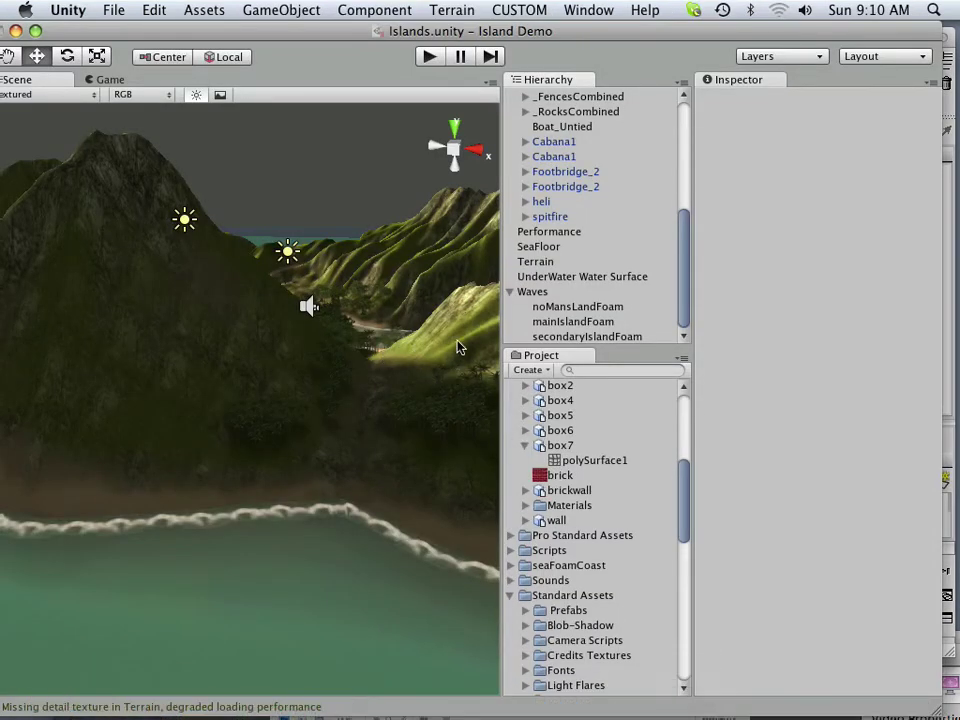
drag(684, 252, 681, 137)
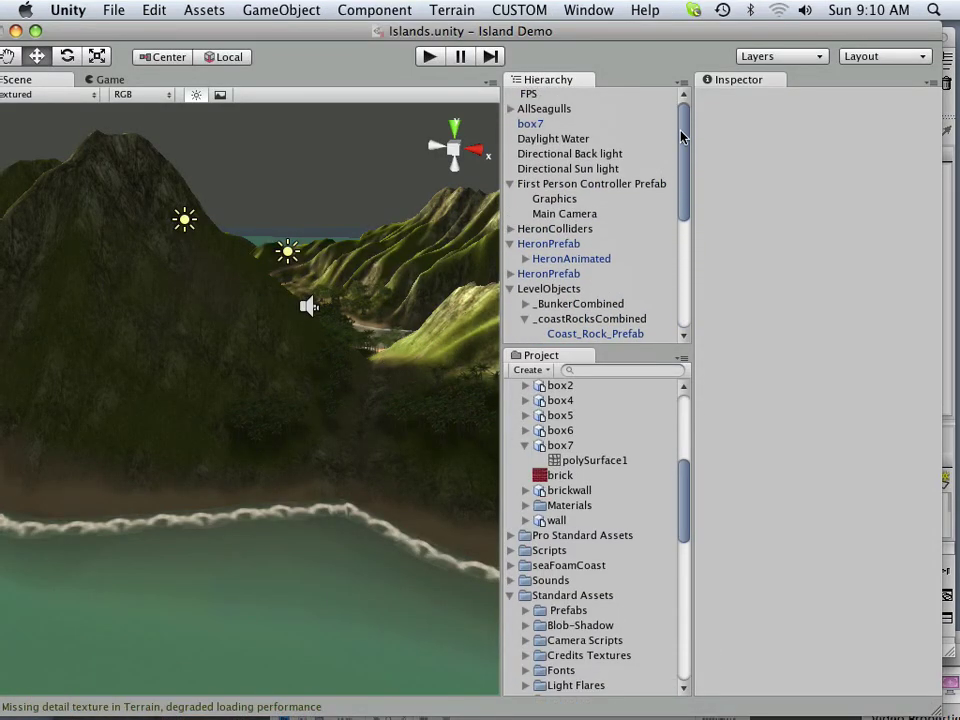
click(600, 184)
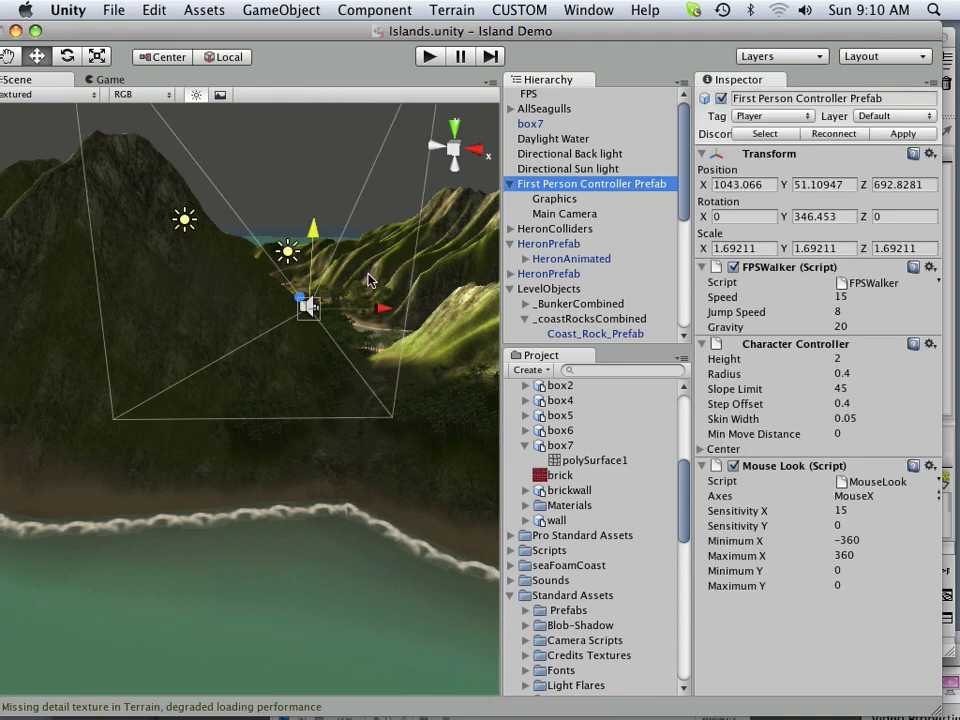
key(f)
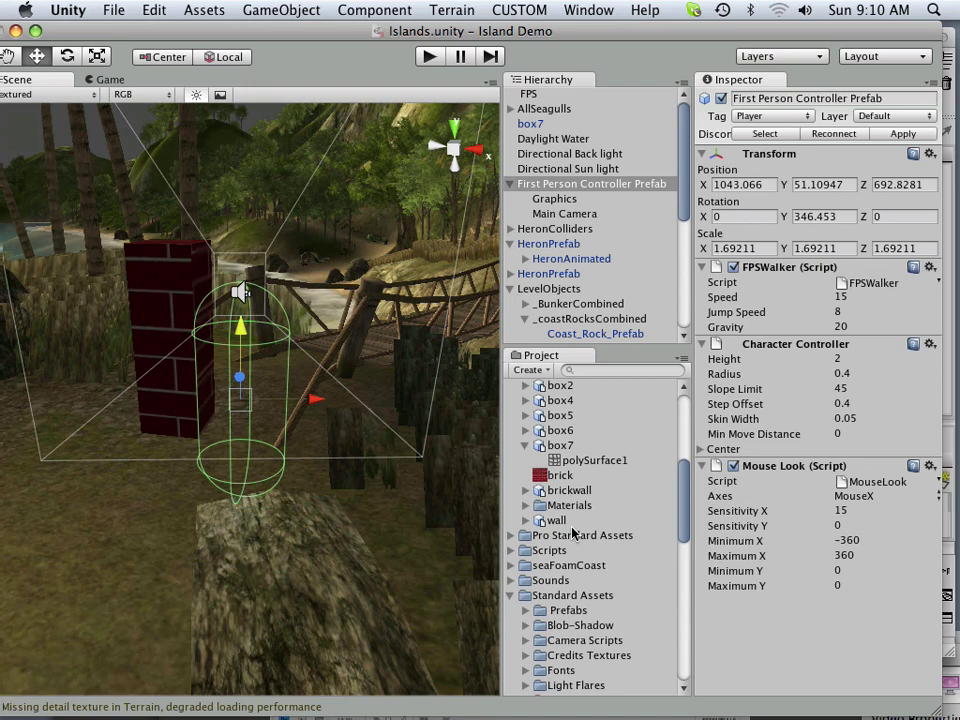
Place the brickwall asset near the first person controller and move it to about X 1040.75, Y 53.2.
drag(563, 494, 147, 505)
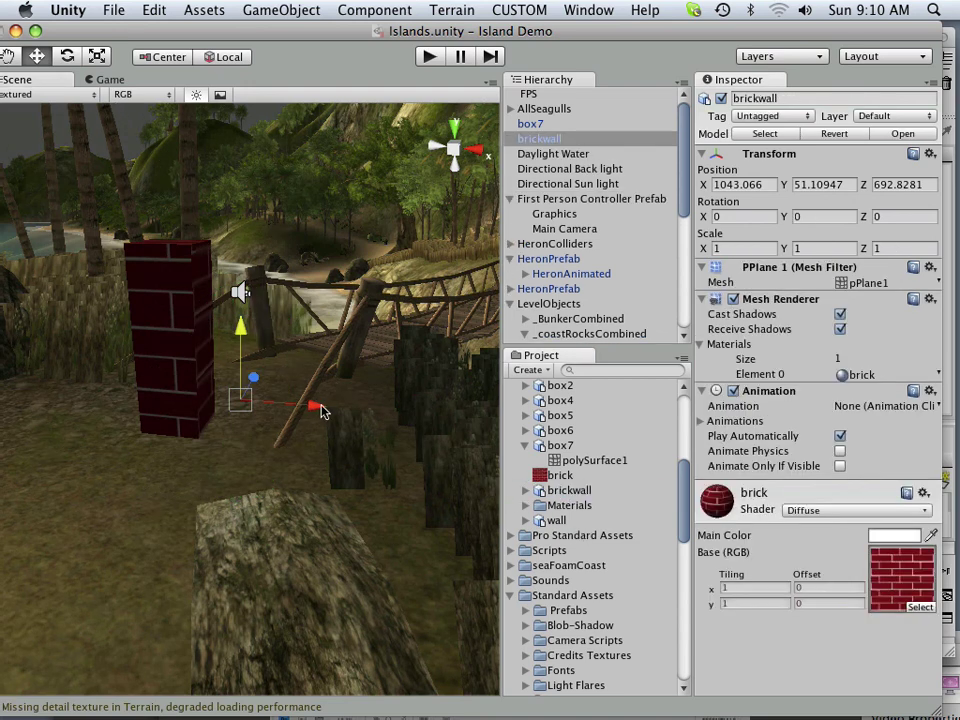
drag(321, 405, 168, 396)
drag(88, 314, 62, 190)
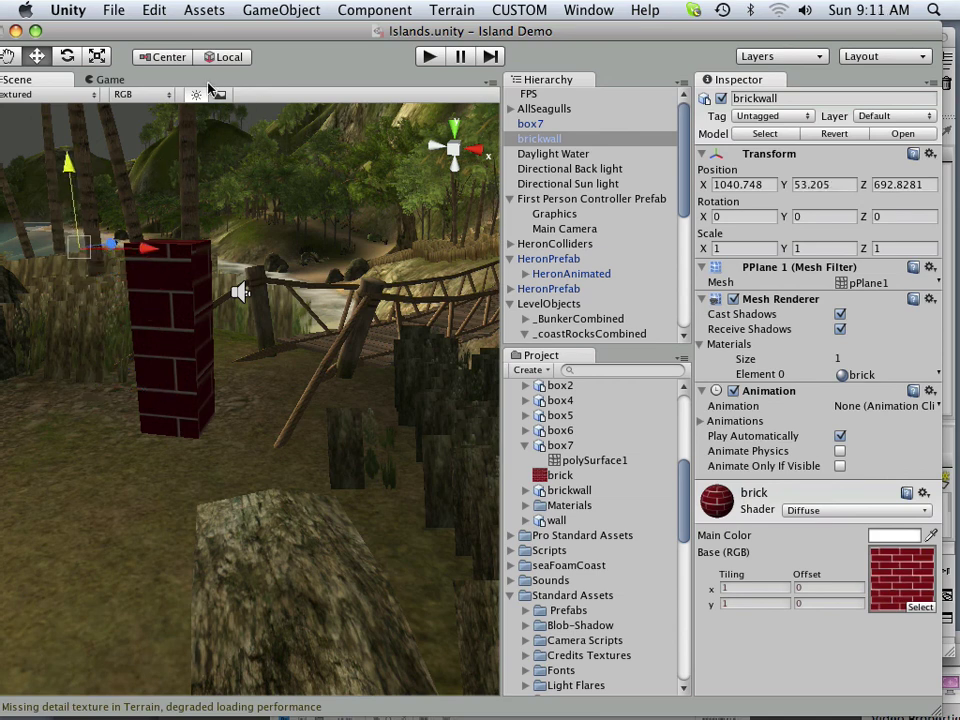
Scale the placed brickwall uniformly to about 65096 and examine it together with box7 from the opposite side.
click(102, 57)
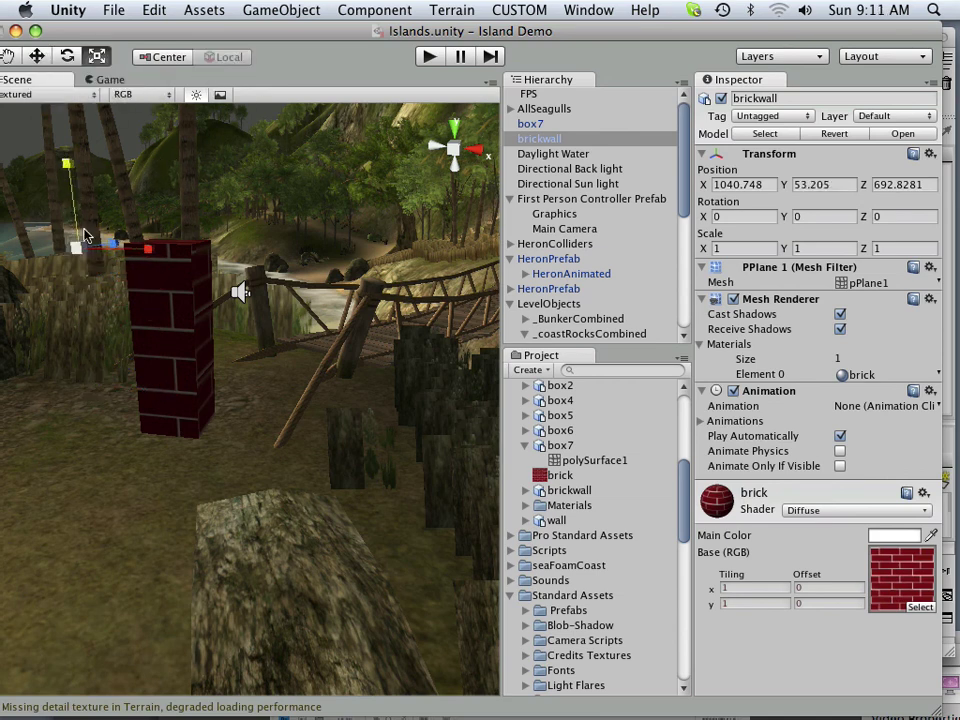
drag(86, 250, 205, 244)
shift+click(186, 331)
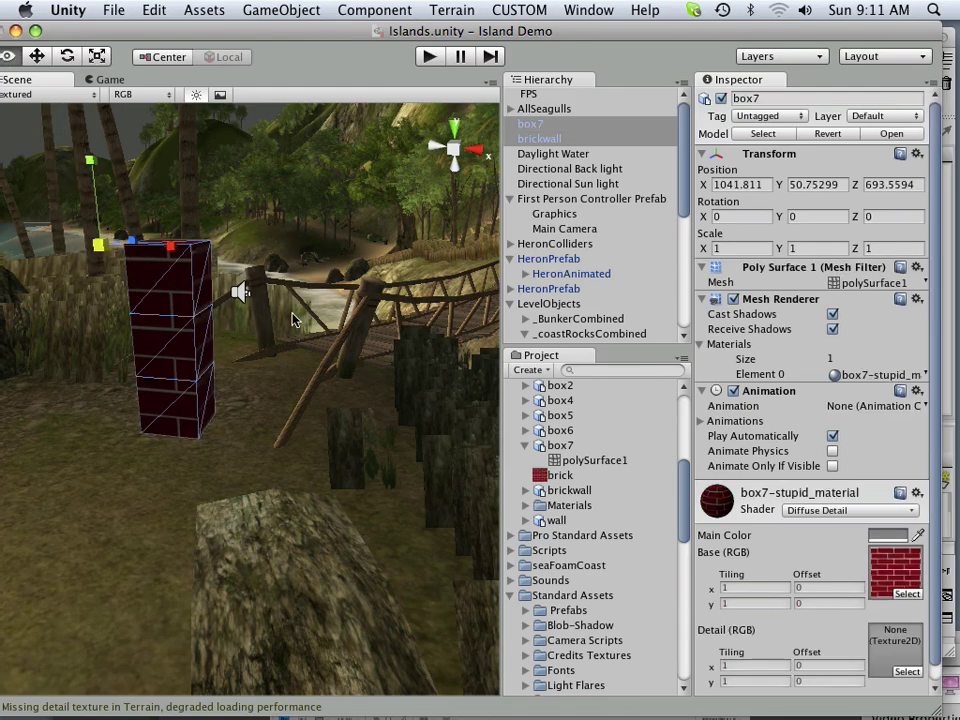
alt+drag(293, 314, 70, 340)
alt+drag(325, 325, 100, 340)
alt+drag(362, 347, 31, 305)
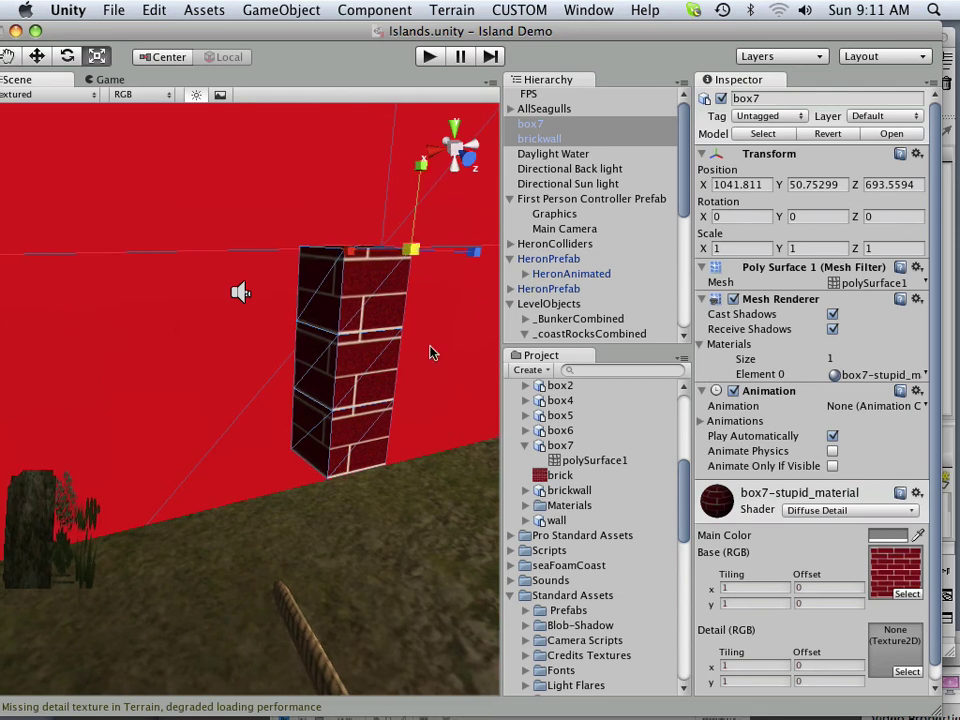
Delete the oversized brickwall object from the scene.
click(550, 140)
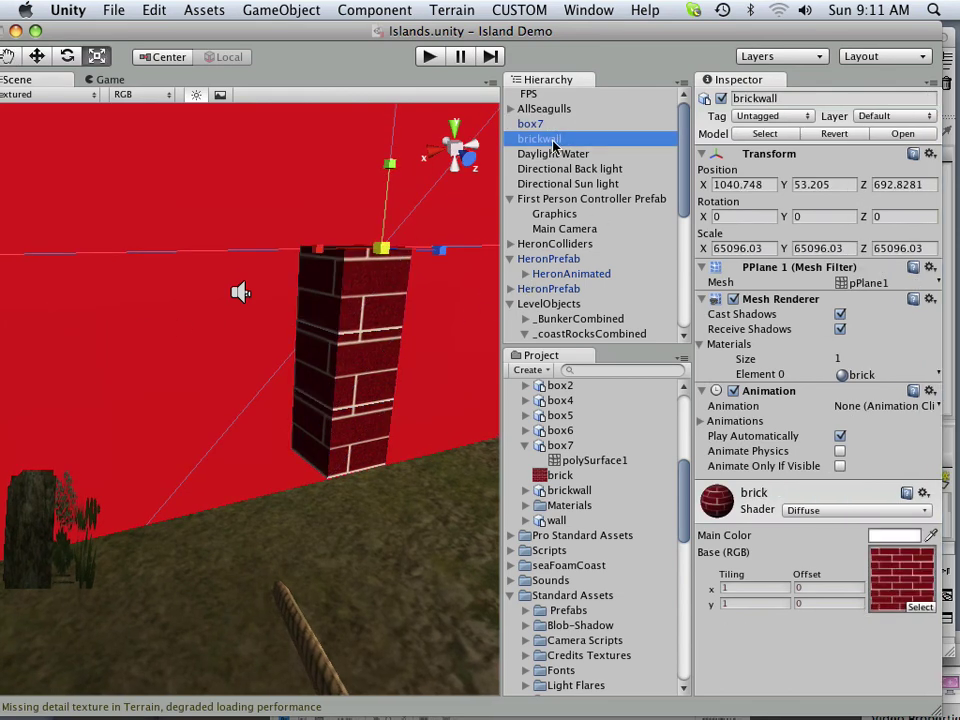
right_click(553, 146)
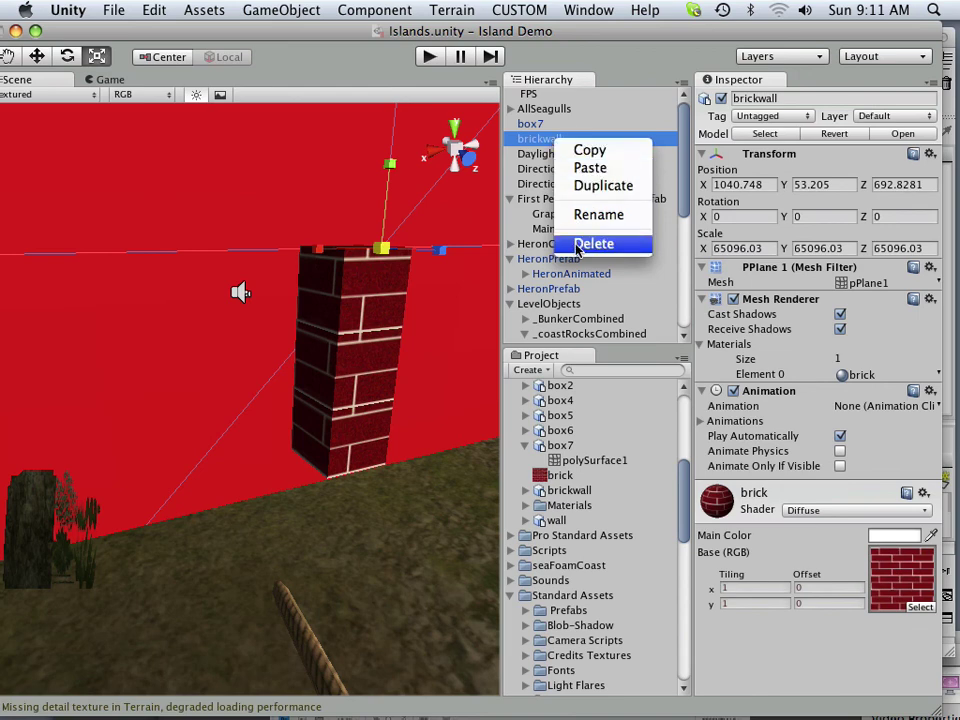
click(594, 244)
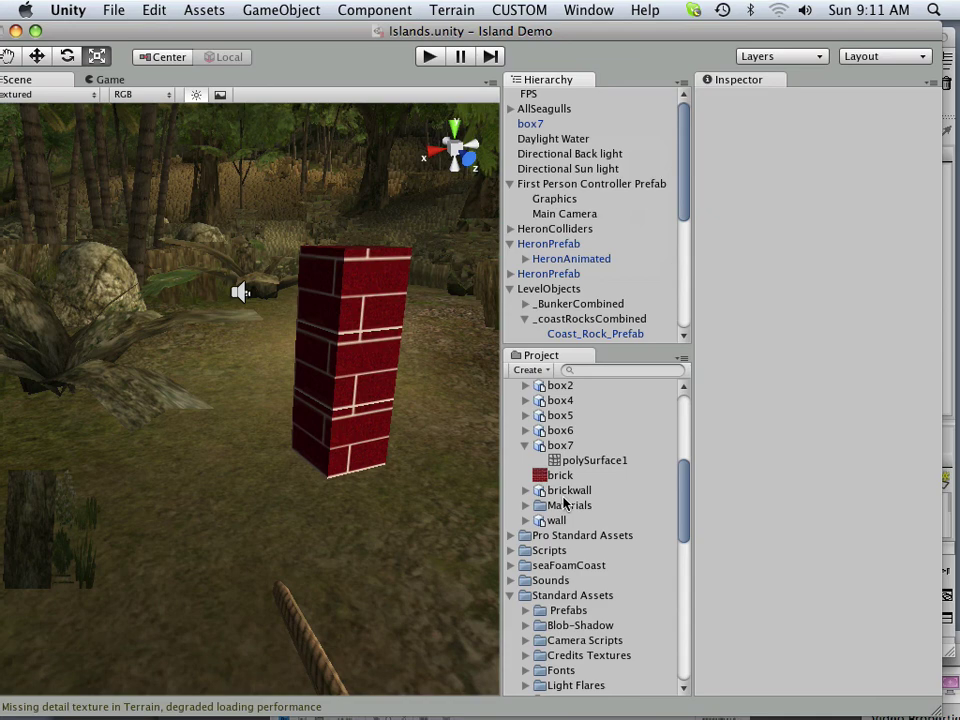
Place a fresh brickwall asset in the scene, raise it to about Y 52.75 and move it back to about Z 687.67.
drag(565, 503, 230, 387)
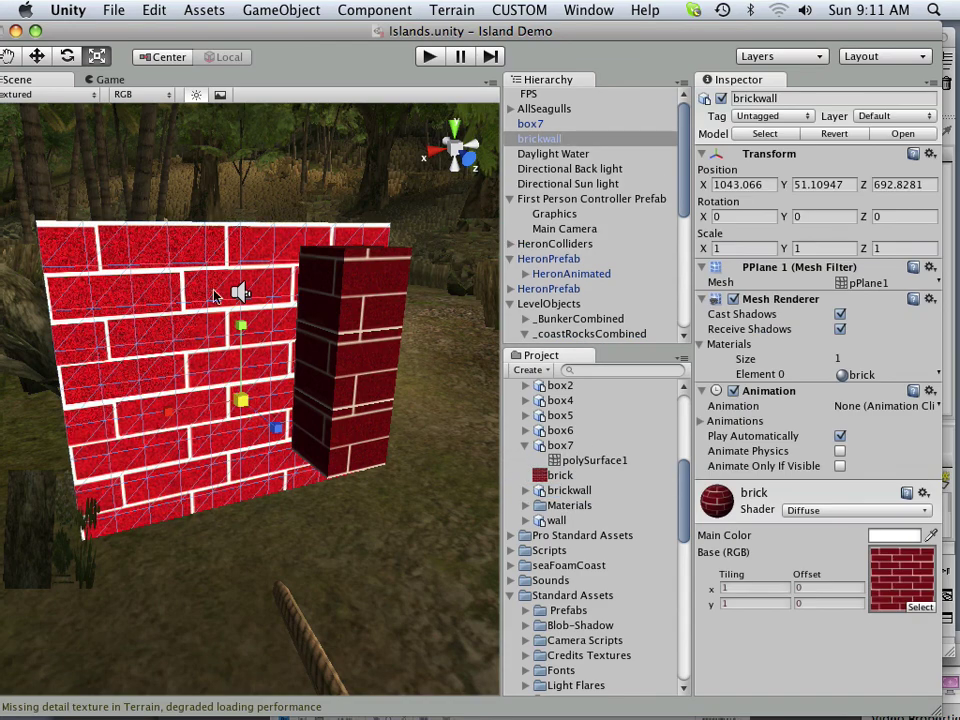
drag(273, 33, 322, 33)
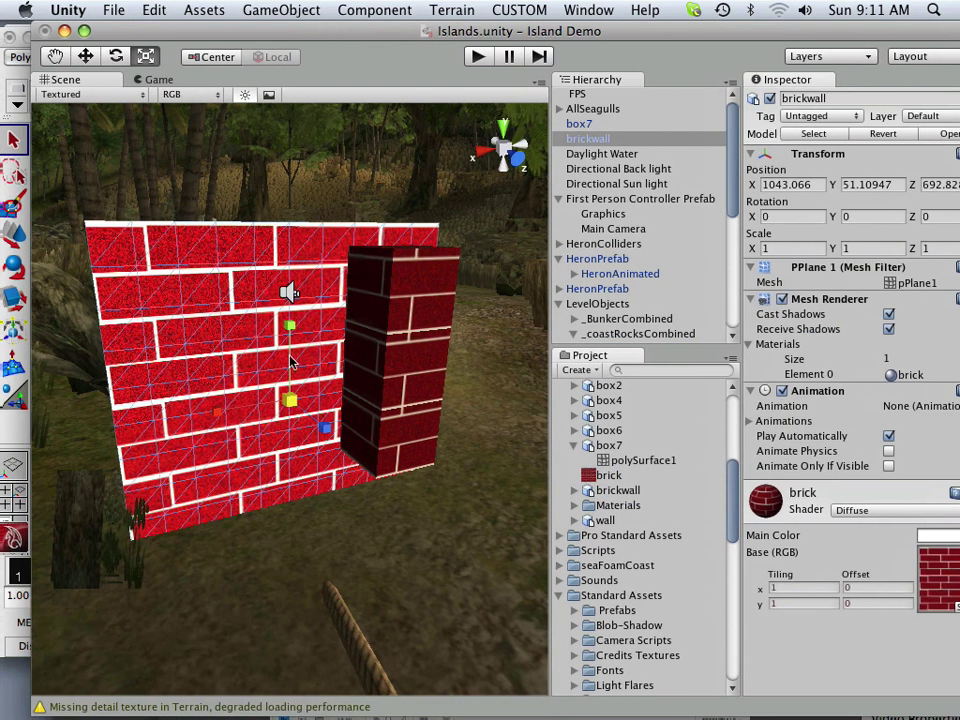
click(86, 56)
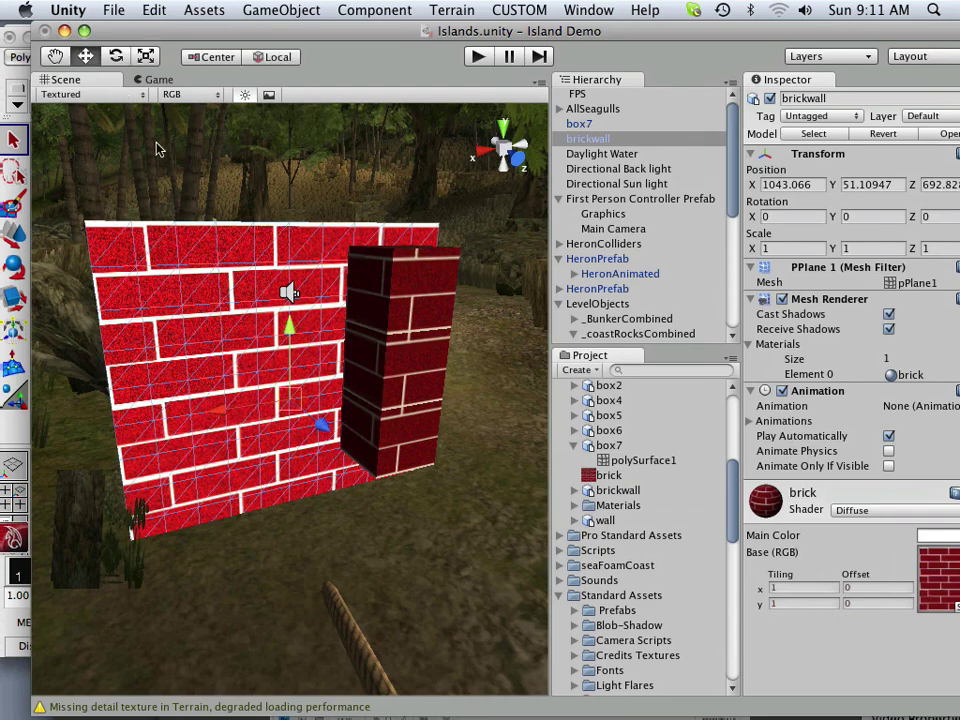
drag(292, 333, 289, 212)
drag(321, 301, 262, 307)
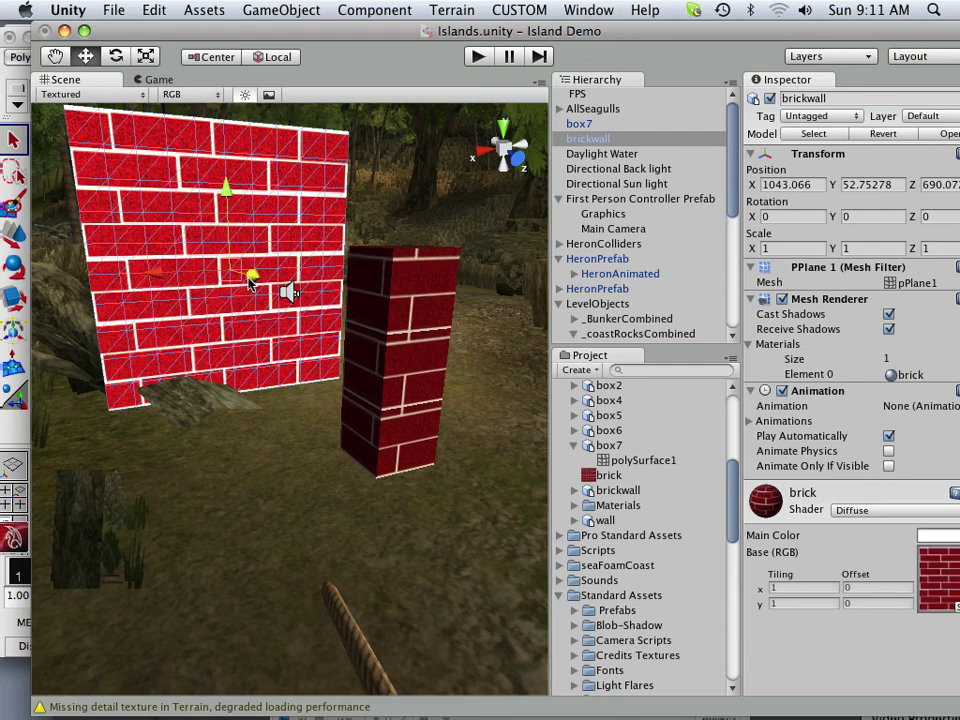
drag(250, 284, 214, 268)
Run the game, walk up to and around the brick wall to examine its size and texture, and stop the game.
click(478, 56)
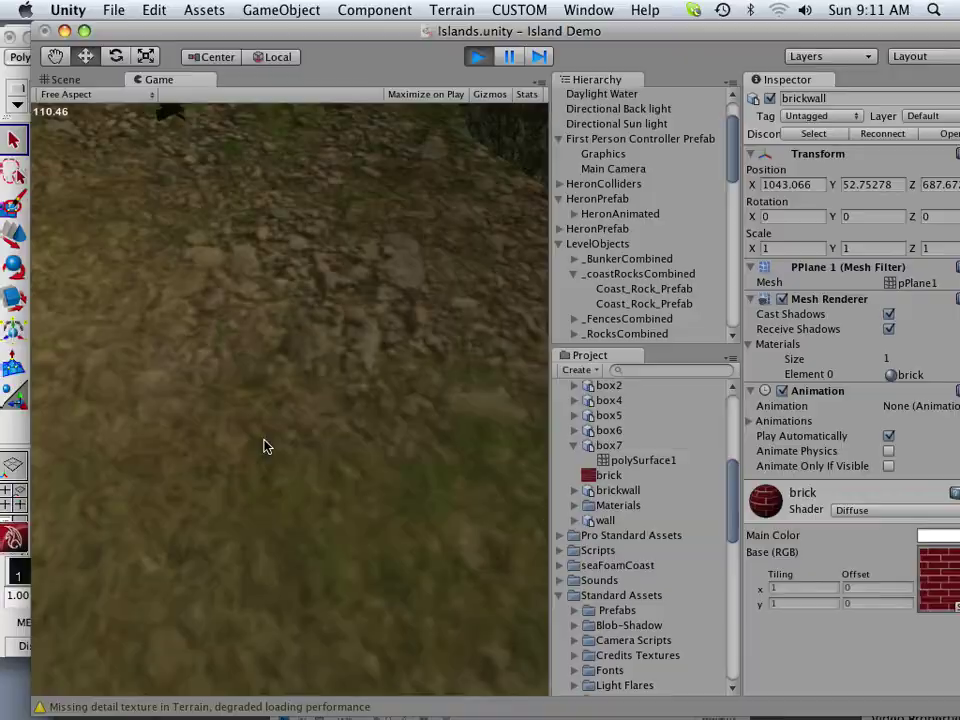
key(a)
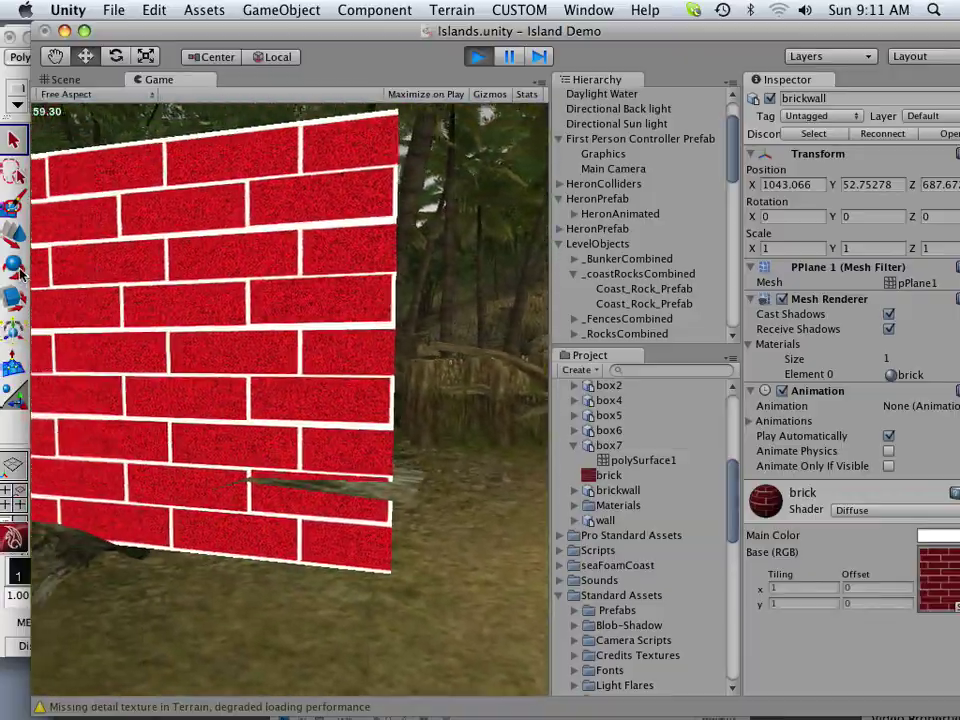
key(w)
key(s)
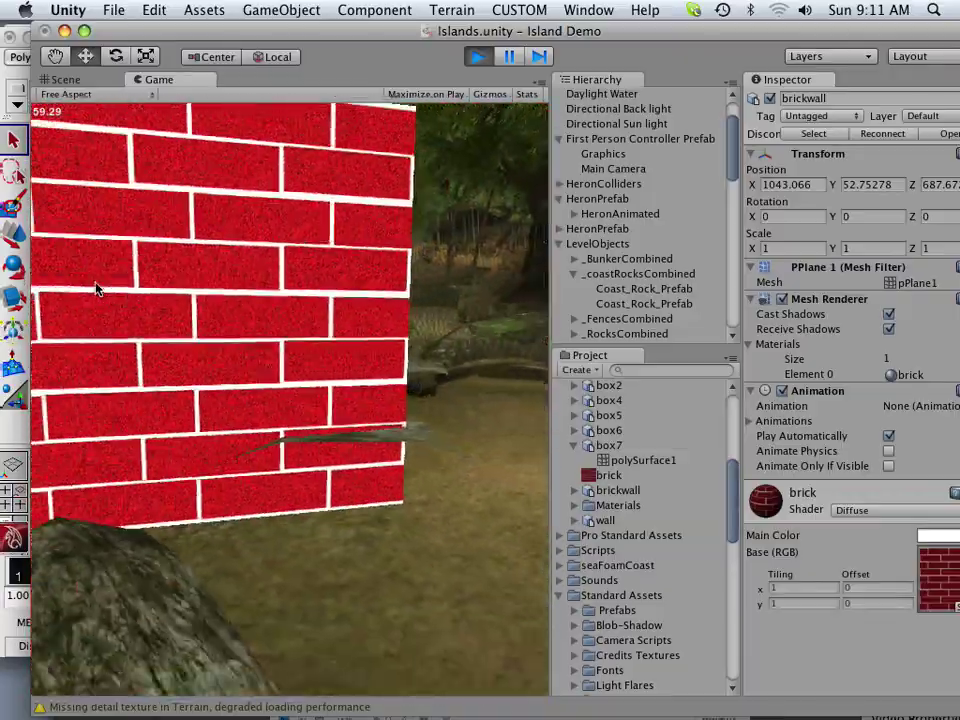
key(w)
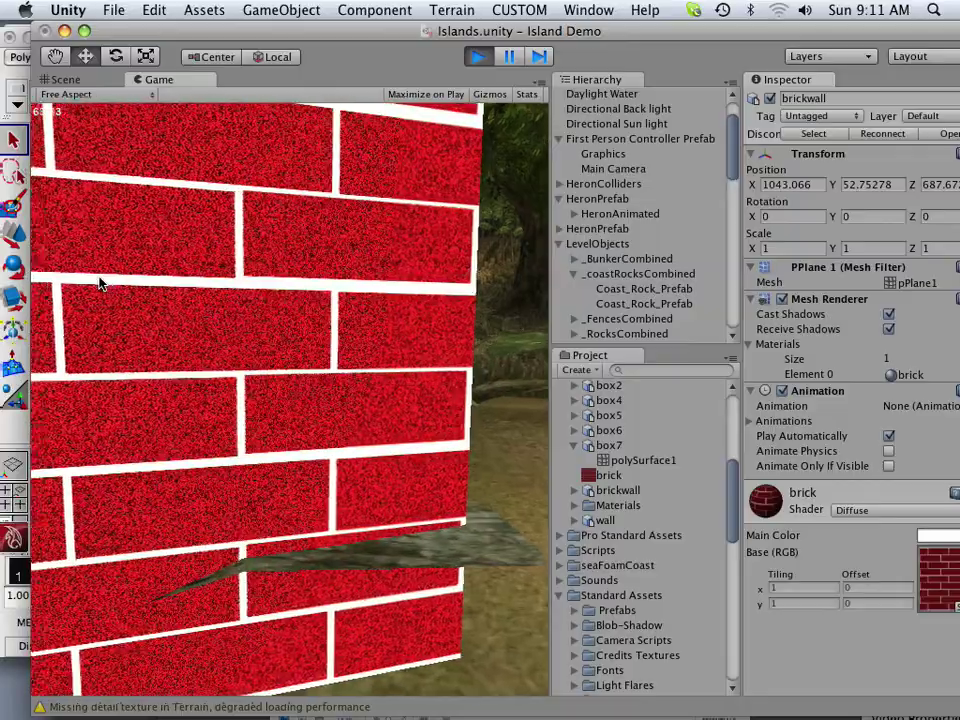
key(s)
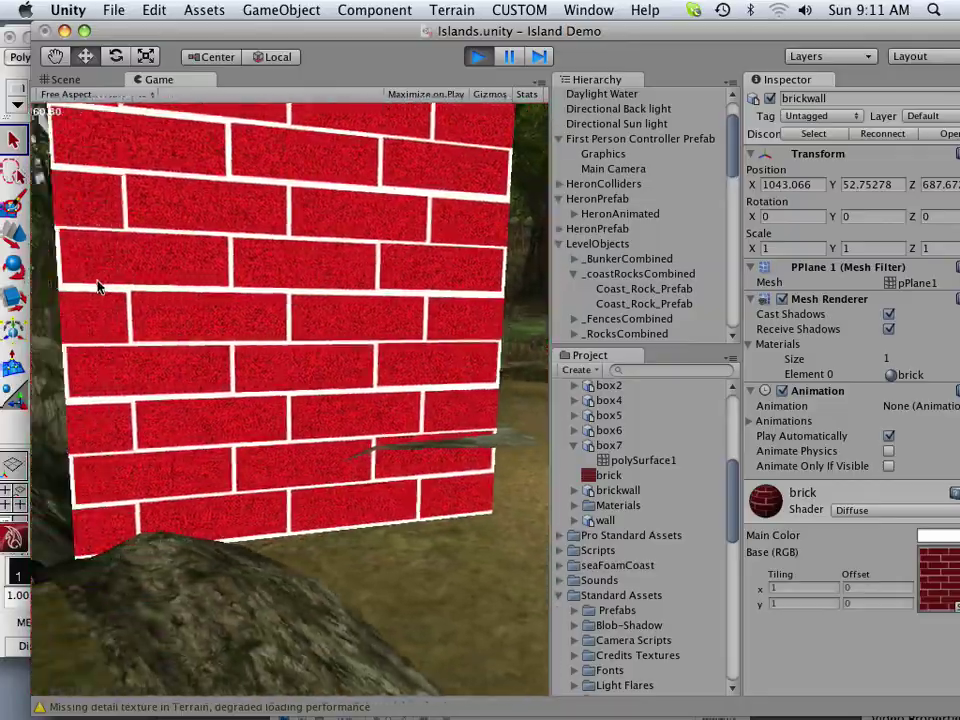
key(w)
key(d)
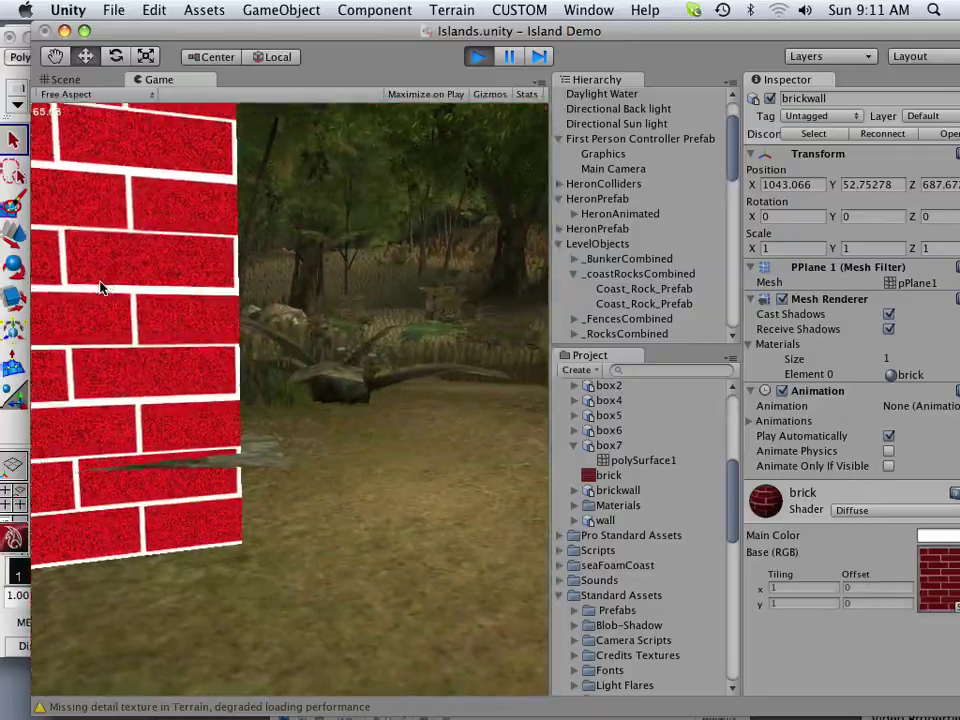
key(s)
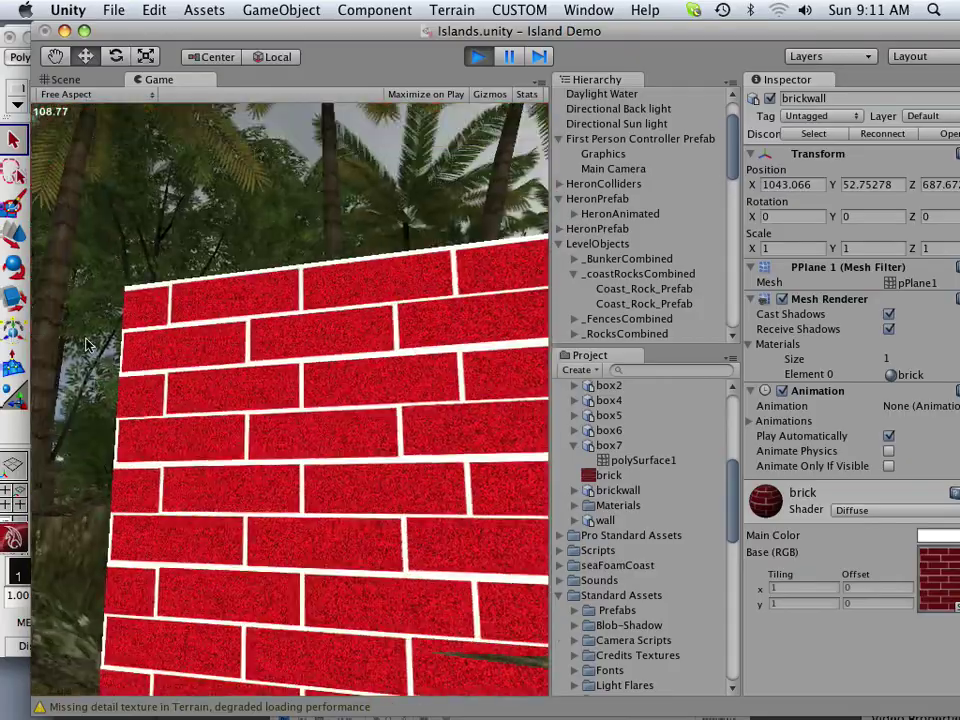
key(a)
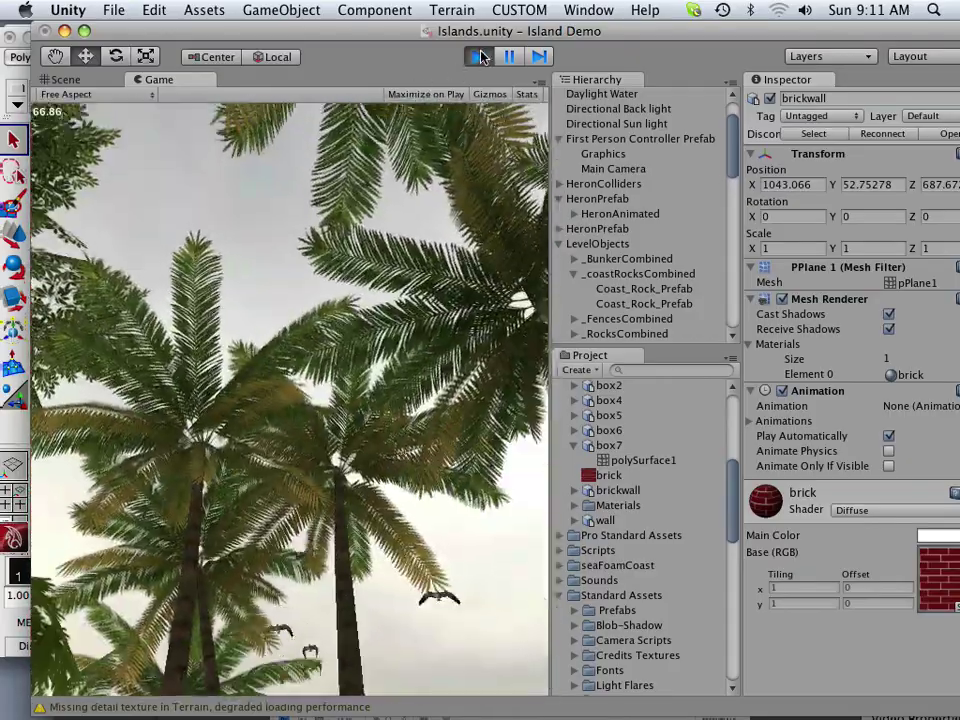
click(478, 56)
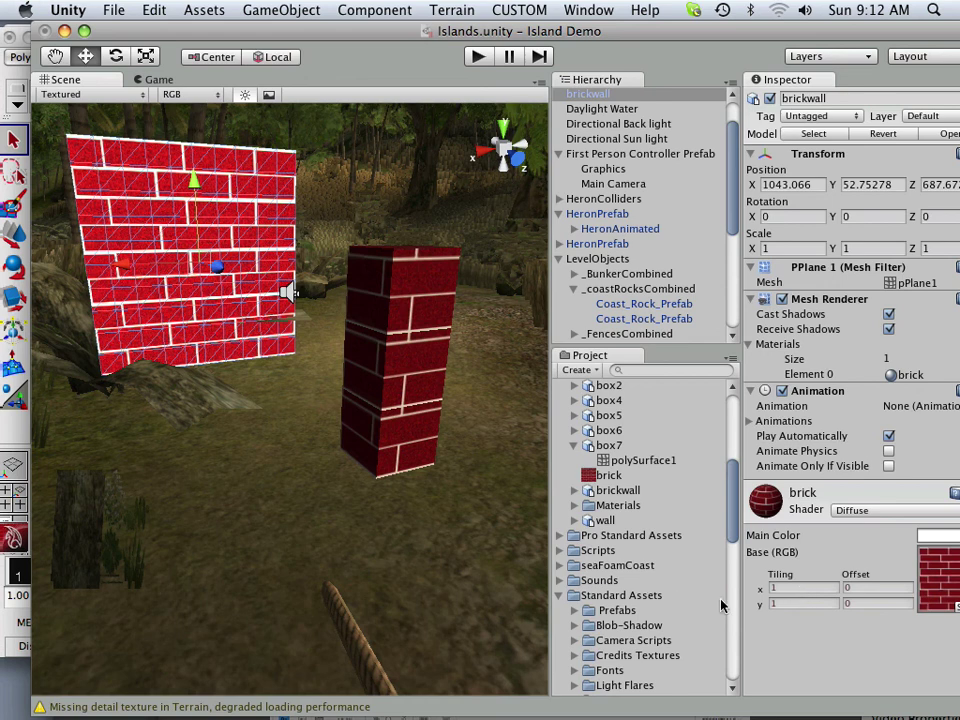
Set the brick material's base texture tiling to 0.5 in X and 0.5 in Y.
click(785, 592)
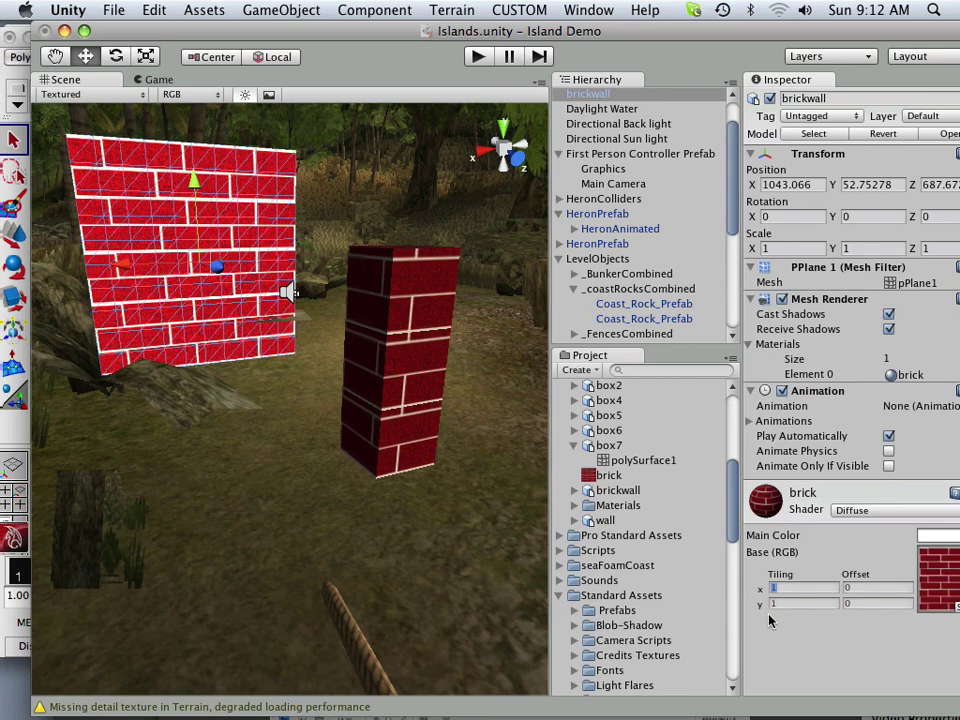
text(5)
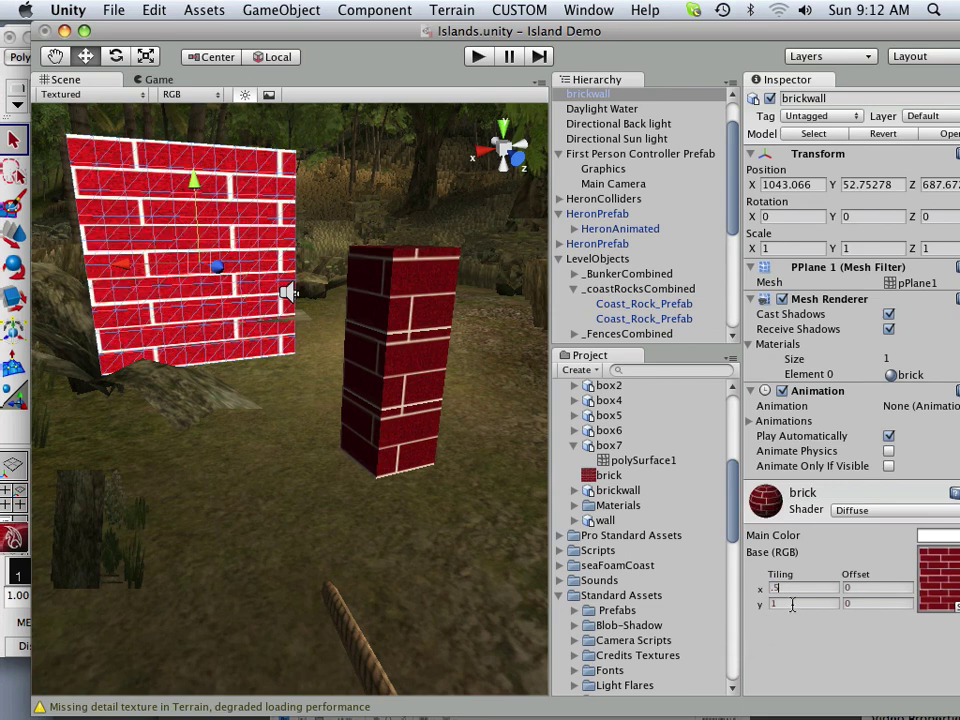
text(.5)
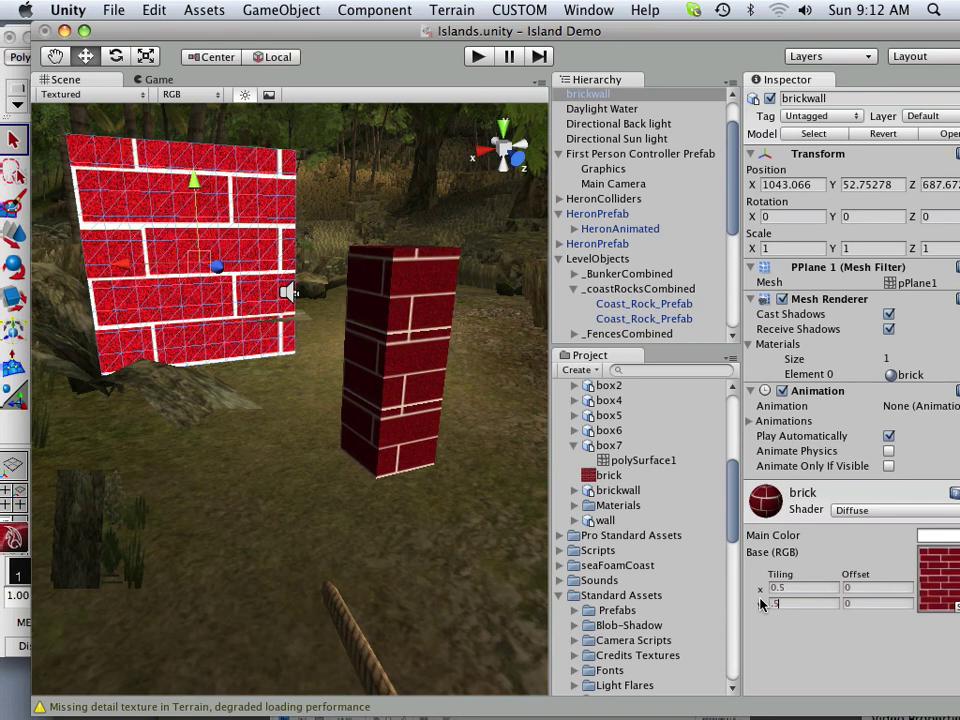
Set the brick material's base texture tiling to 2 in both X and Y.
drag(811, 589, 752, 592)
text(2)
click(795, 604)
text(2)
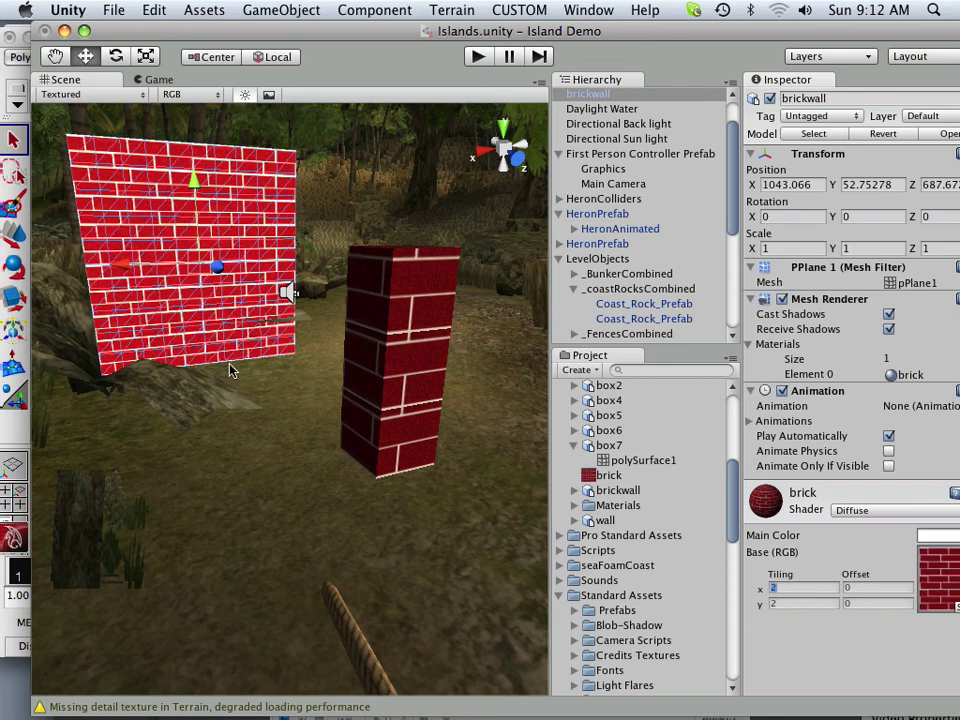
Run the game, walk up to the brick wall, examine its retiled texture from several angles, and stop the game.
click(478, 57)
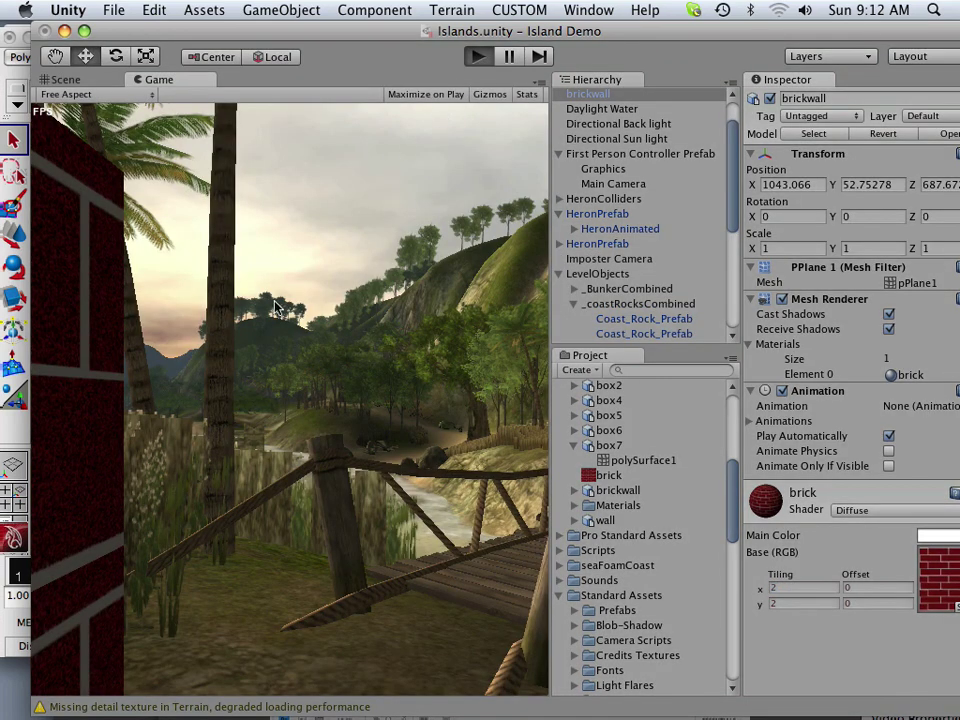
key(w)
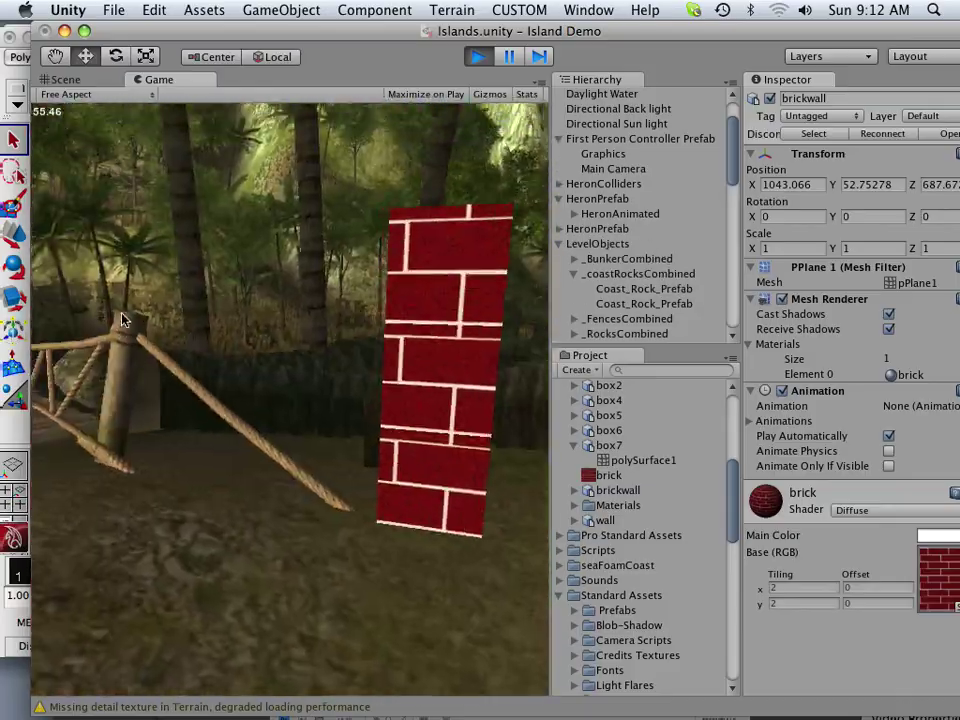
key(w)
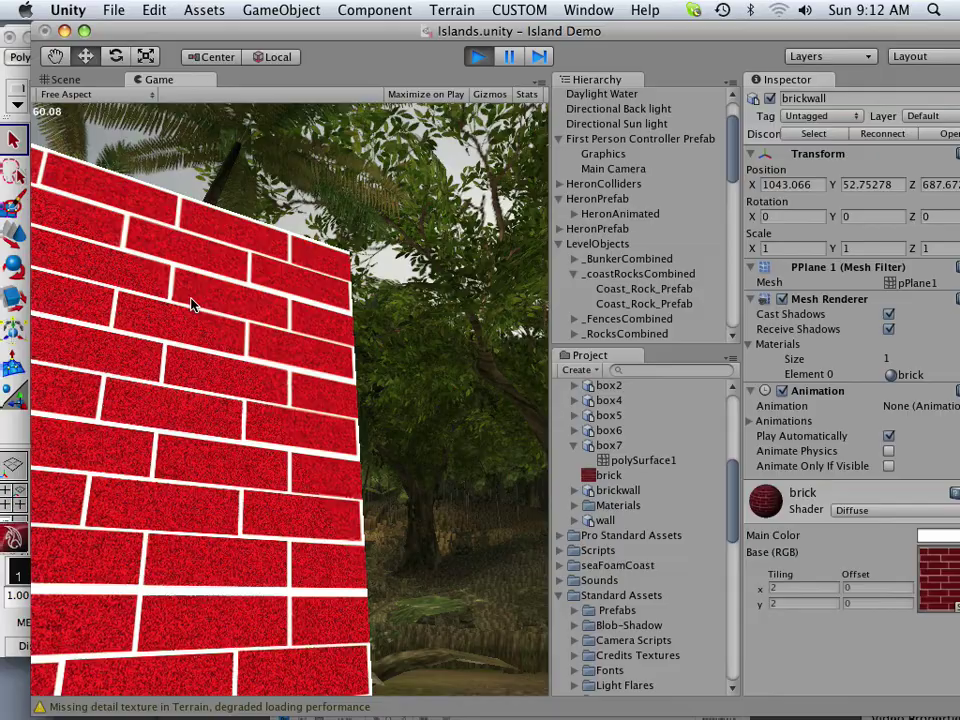
key(w)
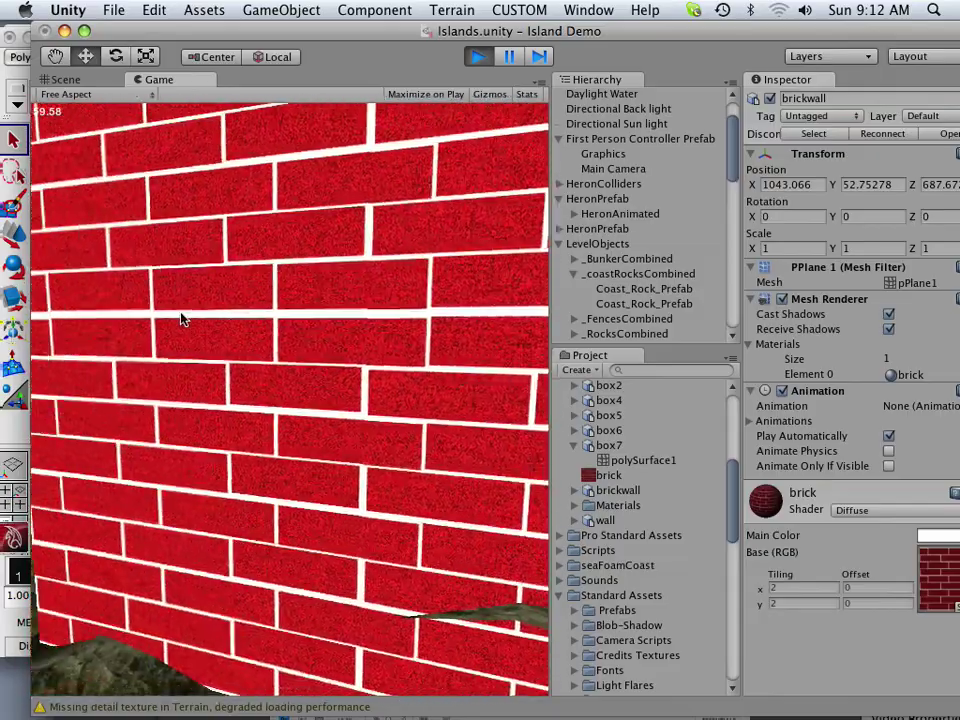
key(w)
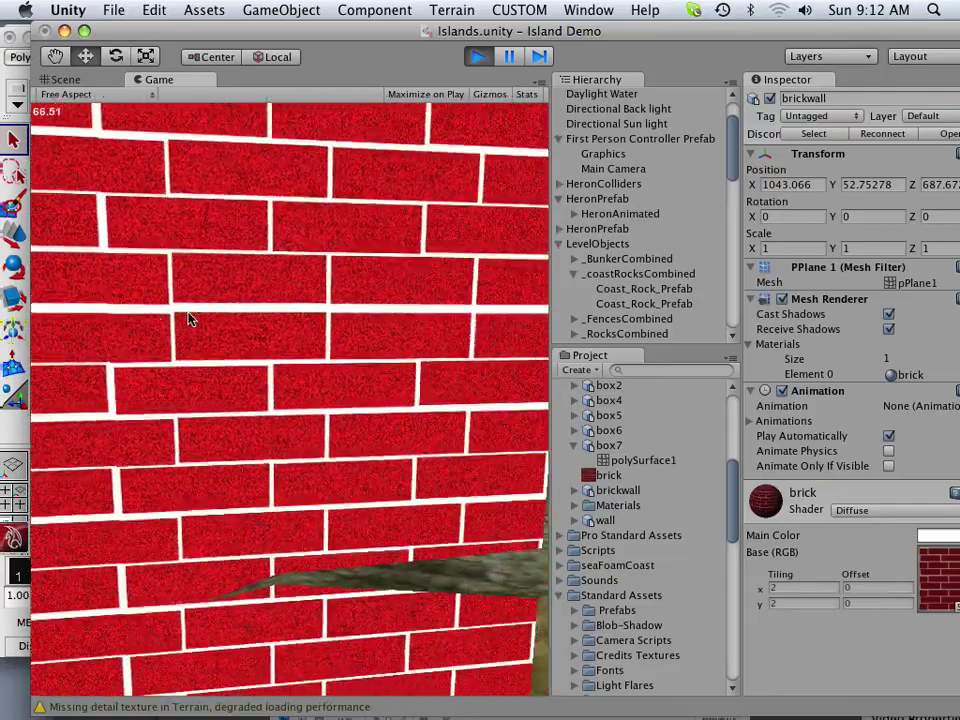
key(d)
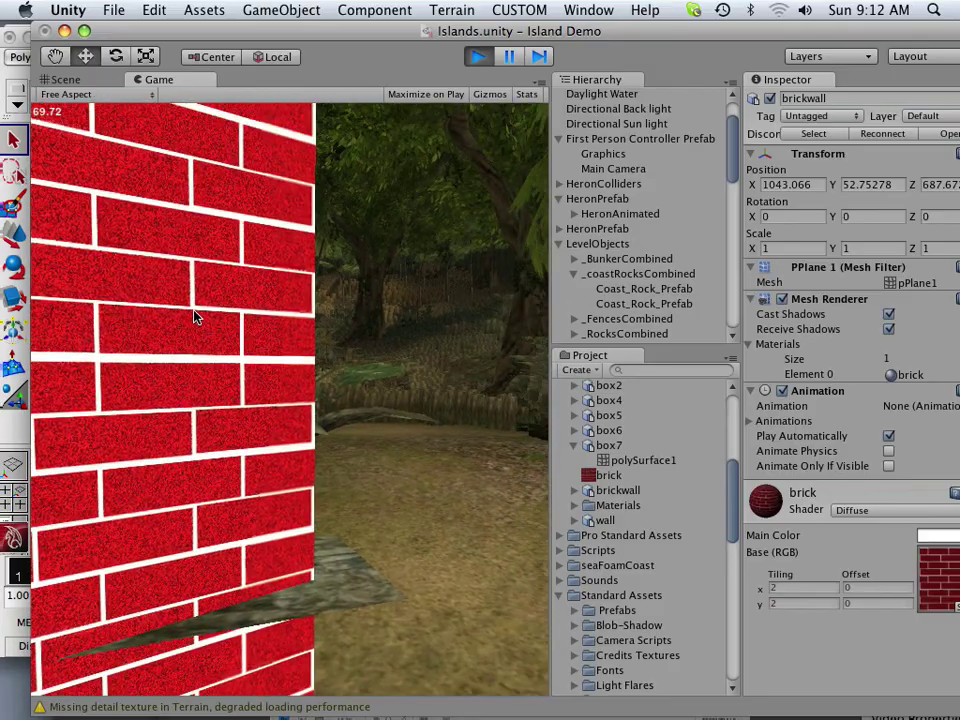
key(a)
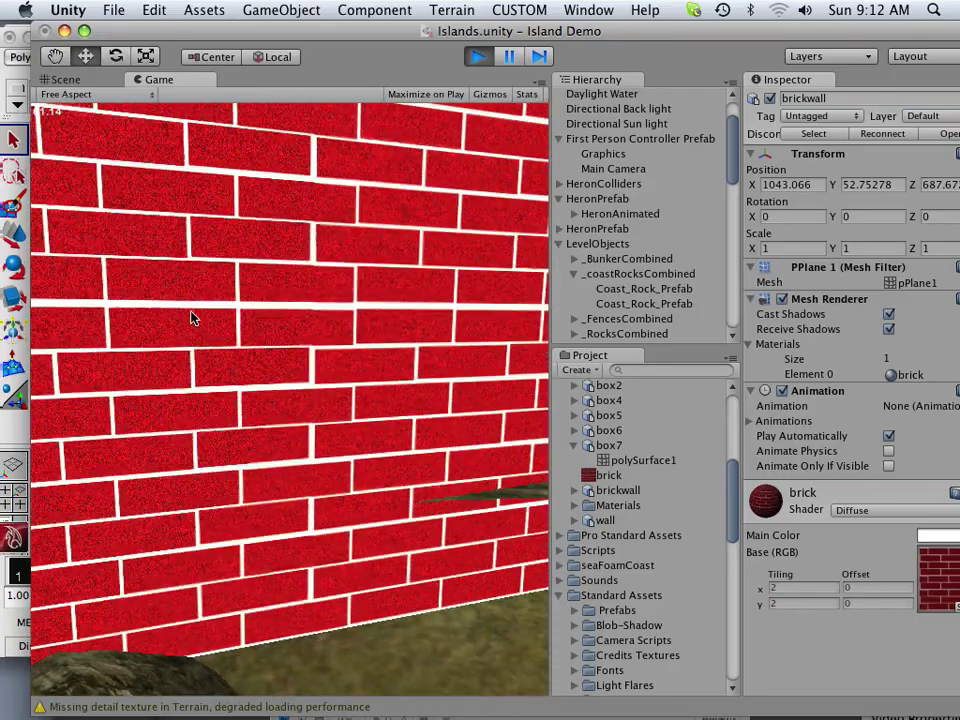
key(a)
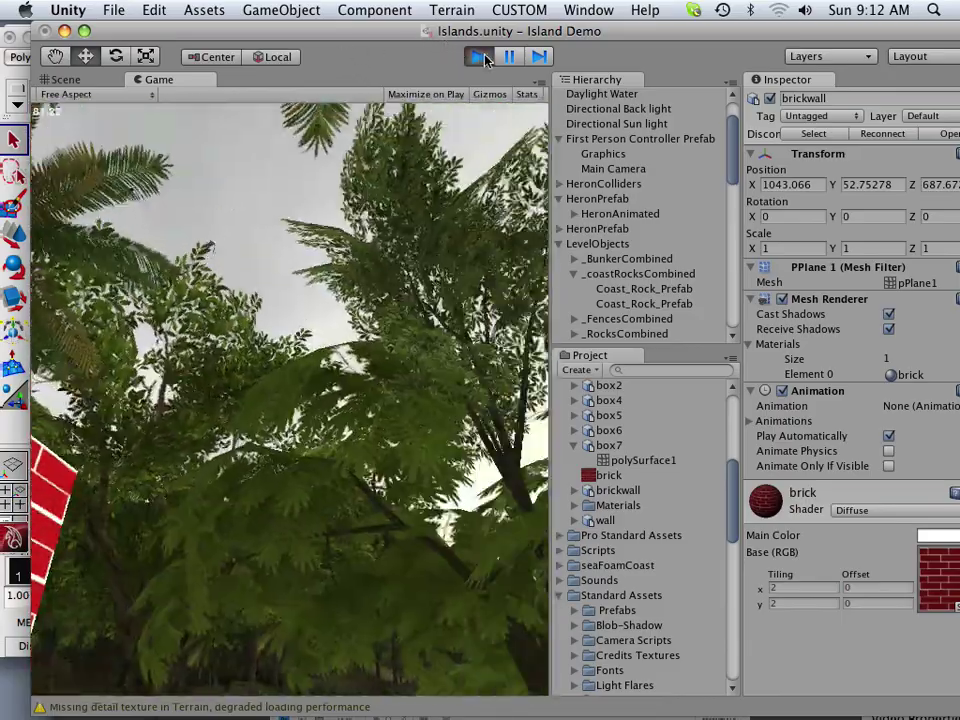
click(483, 58)
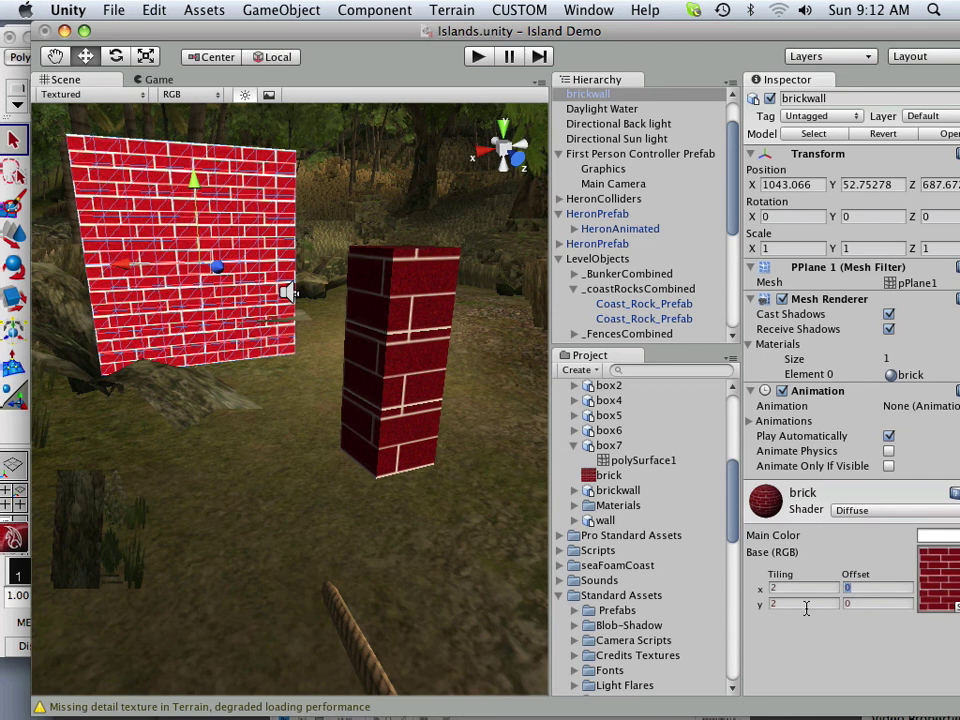
text(.5)
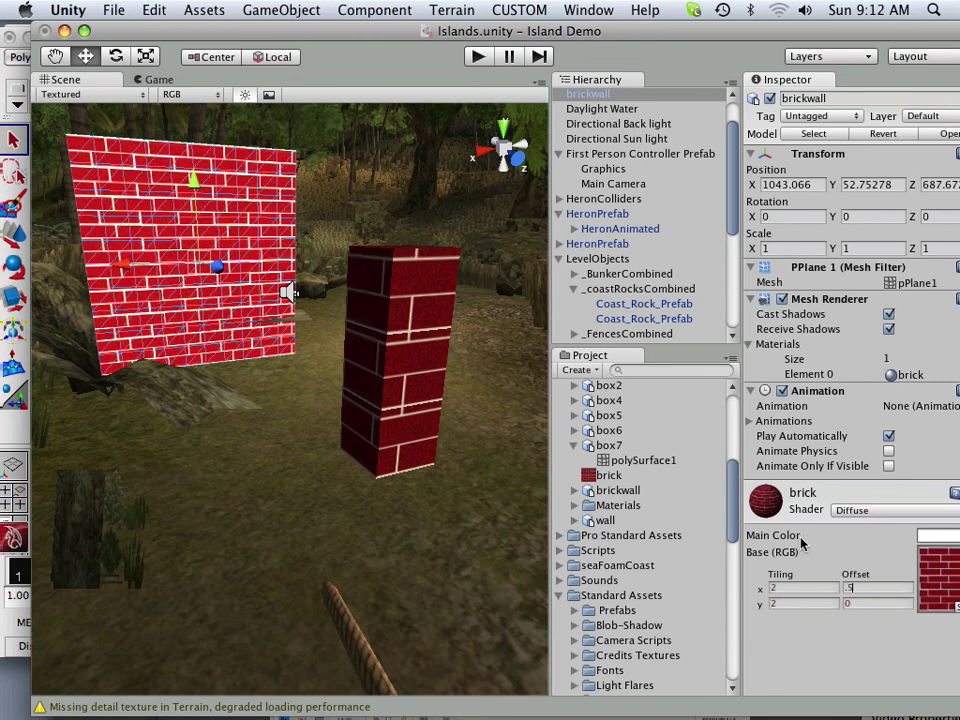
key(BackSpace)
key(BackSpace)
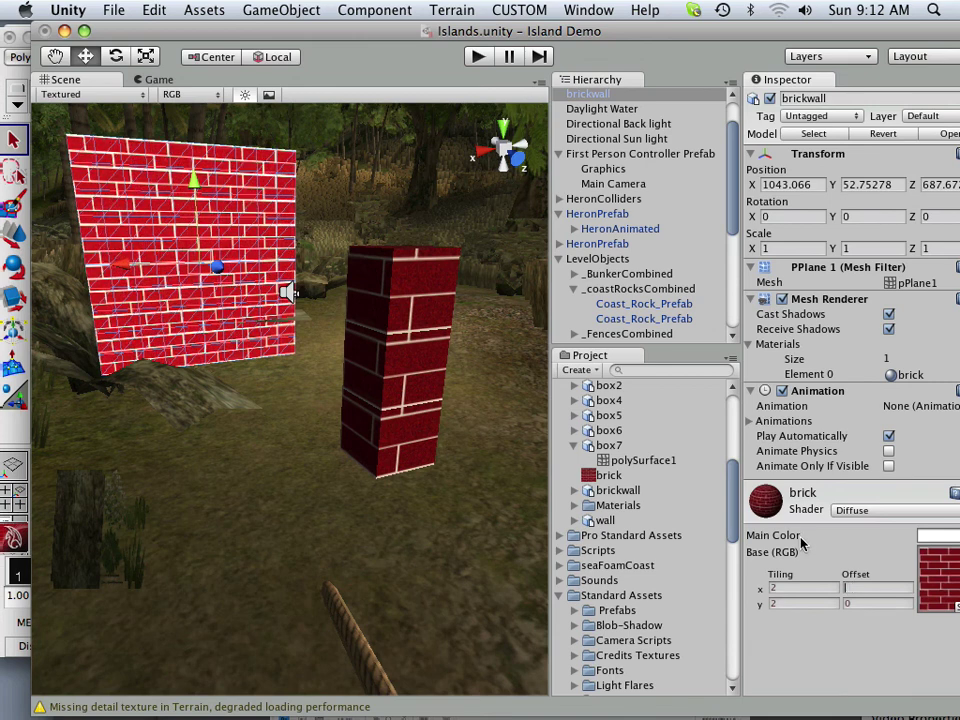
Run the game again, walk to the brick wall to inspect the seams where the brick texture repeats, and stop the game.
click(476, 58)
key(w)
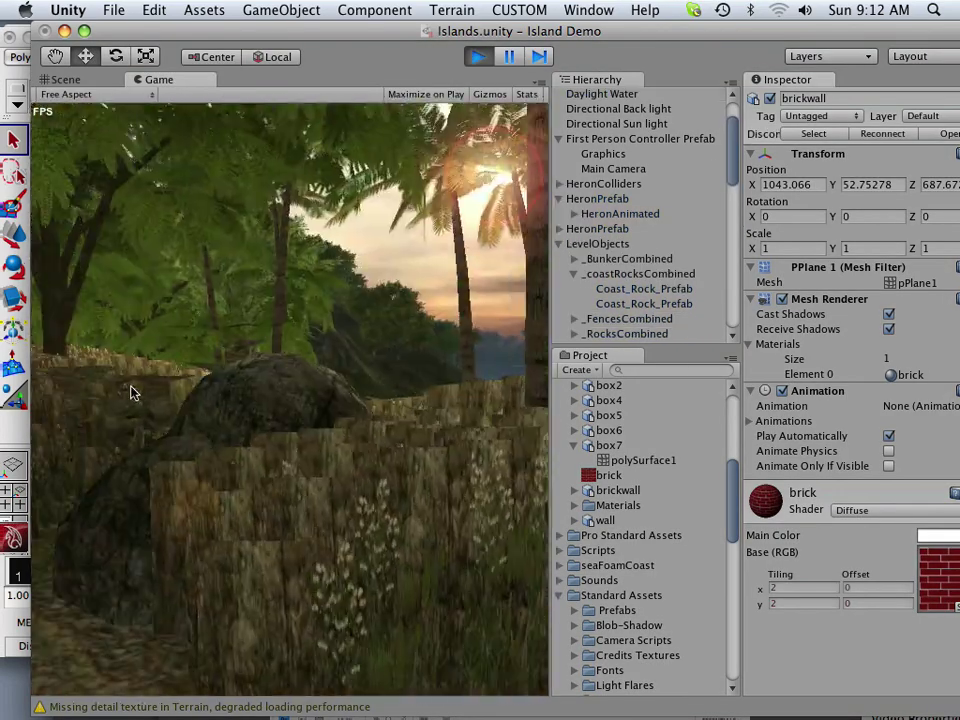
key(w)
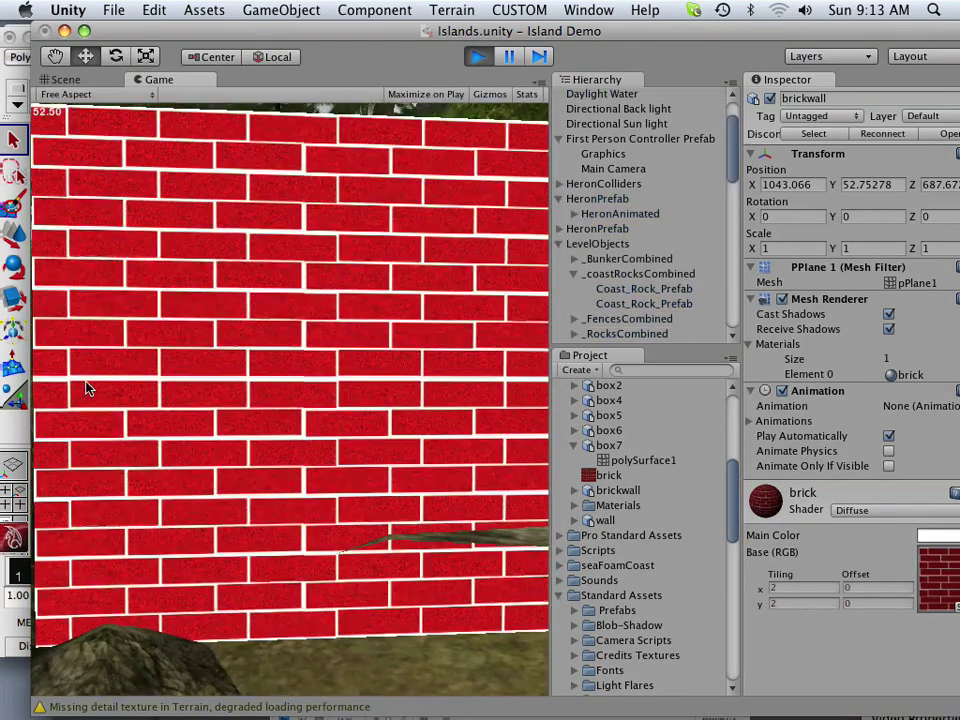
mouse_move(92, 389)
key(w)
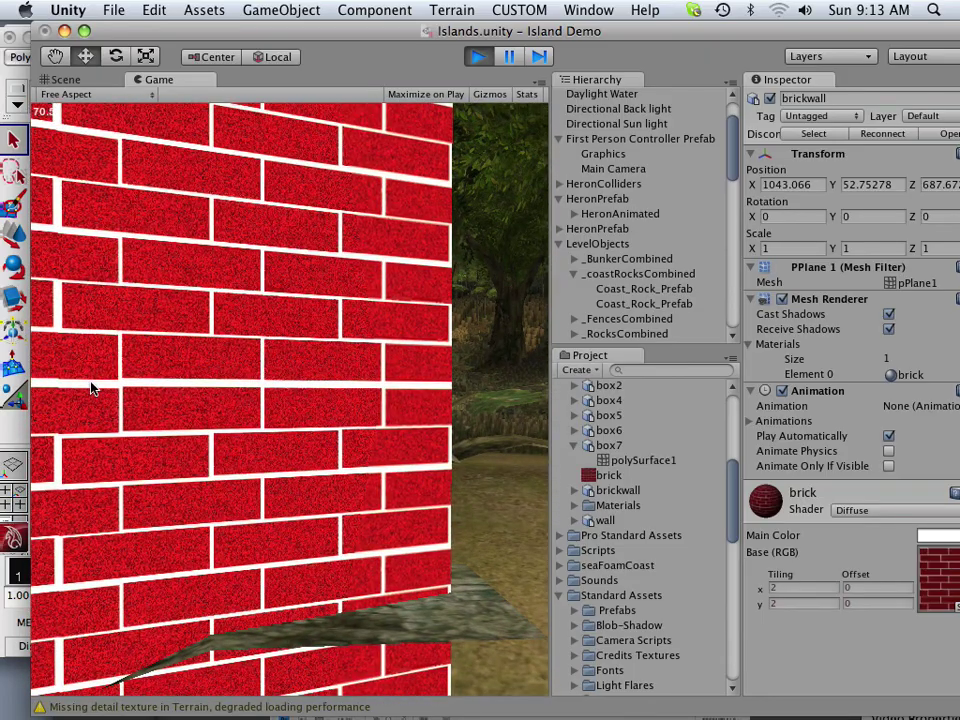
key(w)
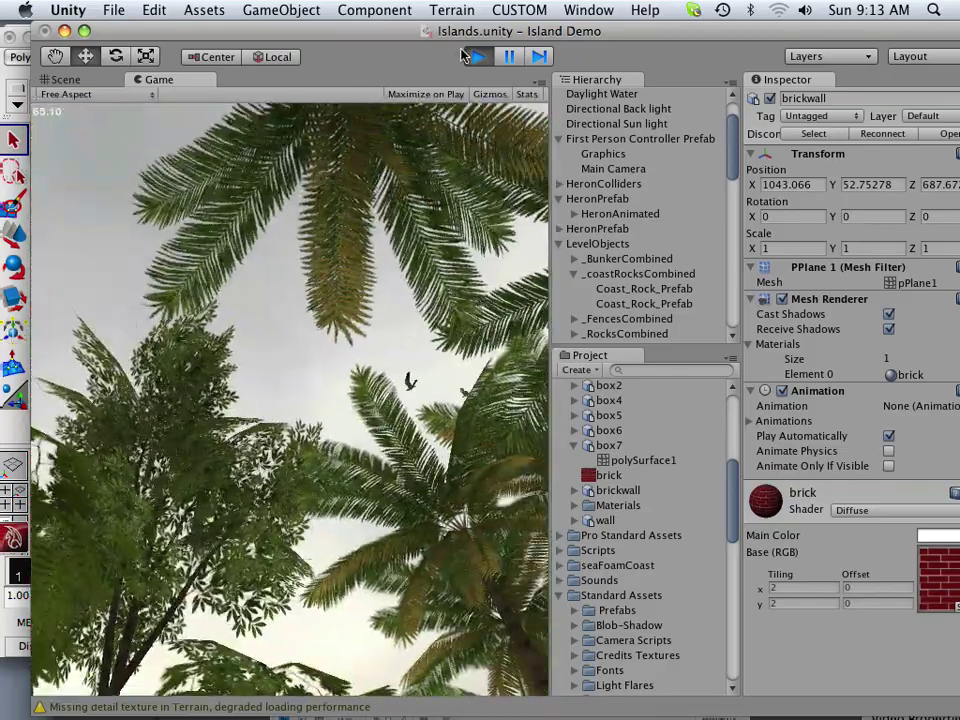
click(466, 55)
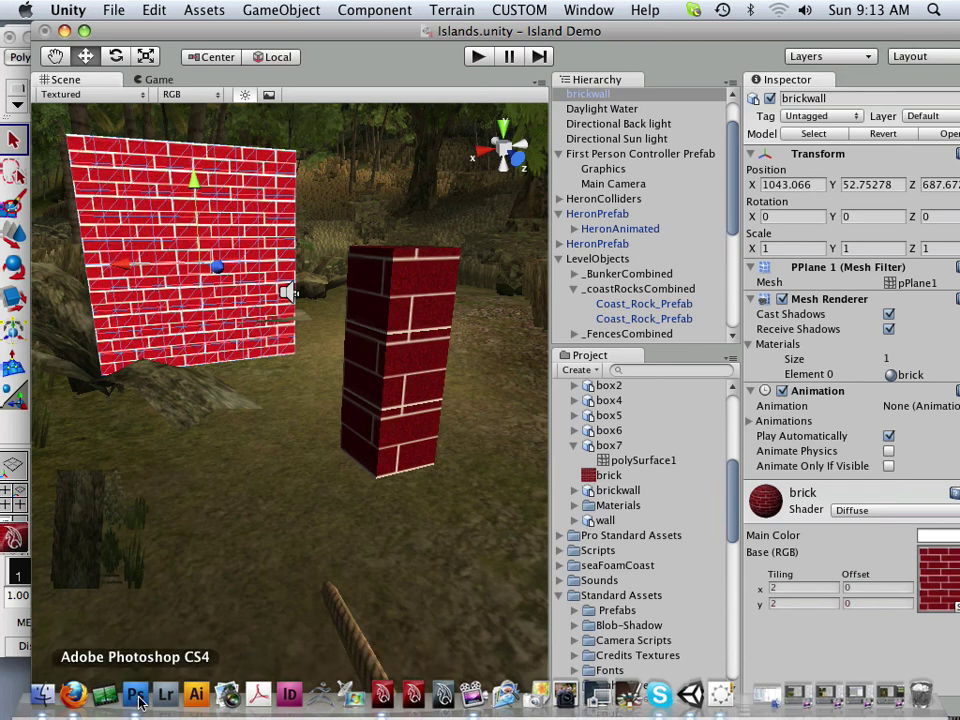
Switch to Photoshop and paste a merged copy of the whole brick.psd image as a new layer.
click(136, 695)
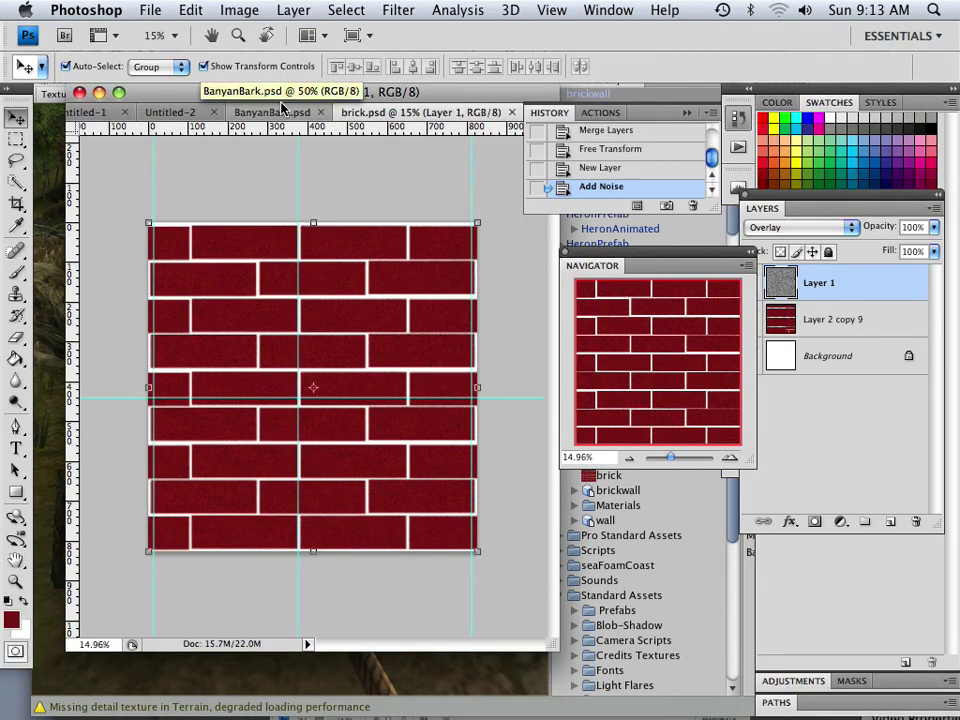
click(244, 10)
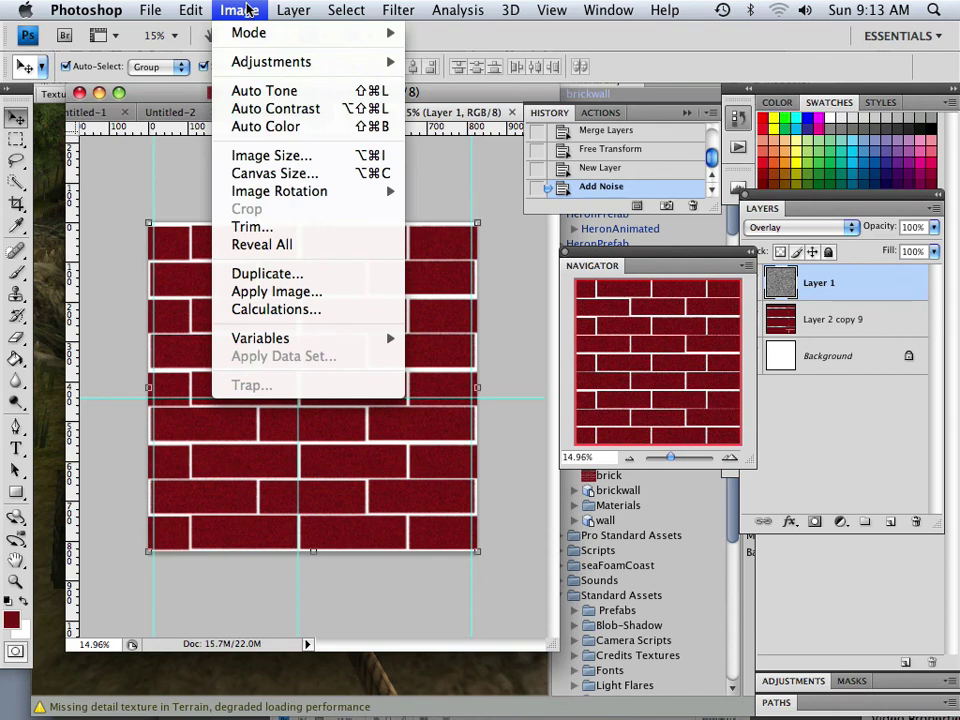
mouse_move(336, 16)
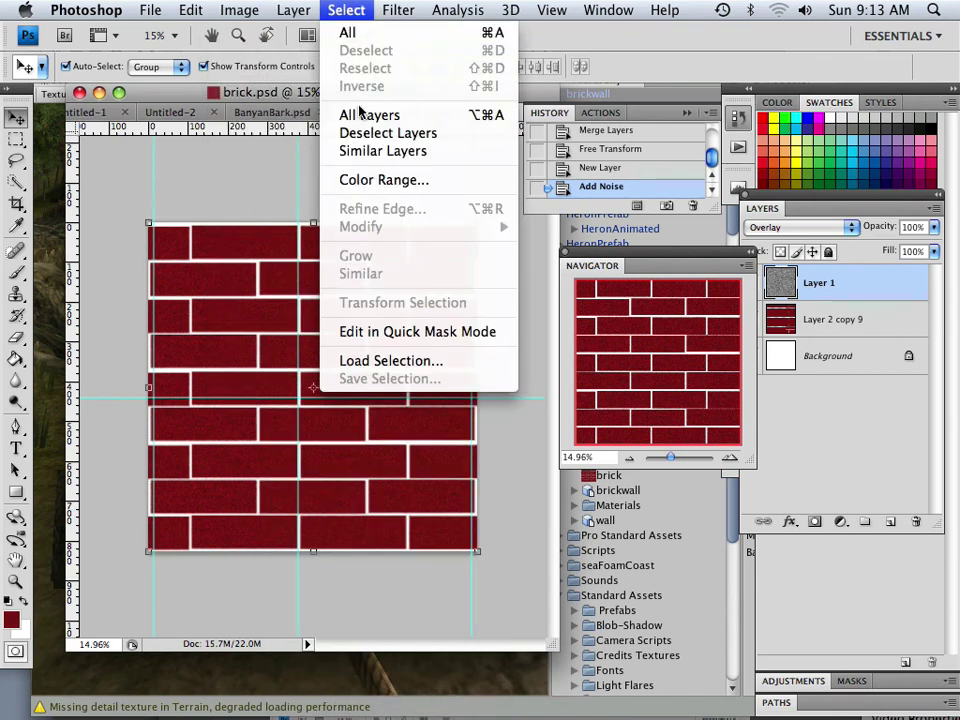
click(80, 142)
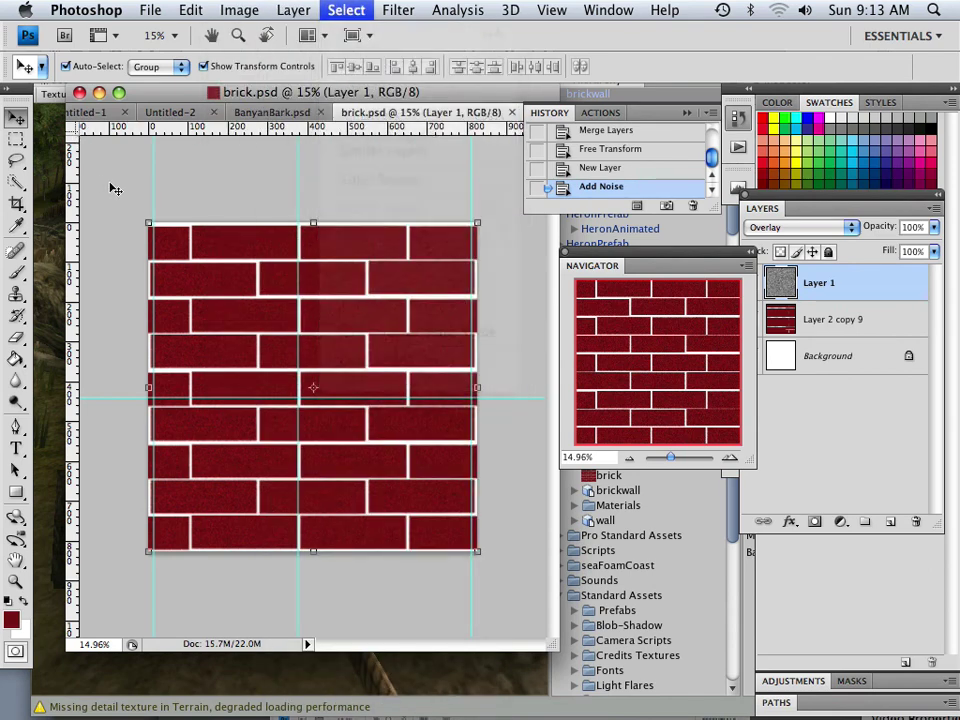
key(m)
drag(420, 480, 529, 579)
click(193, 11)
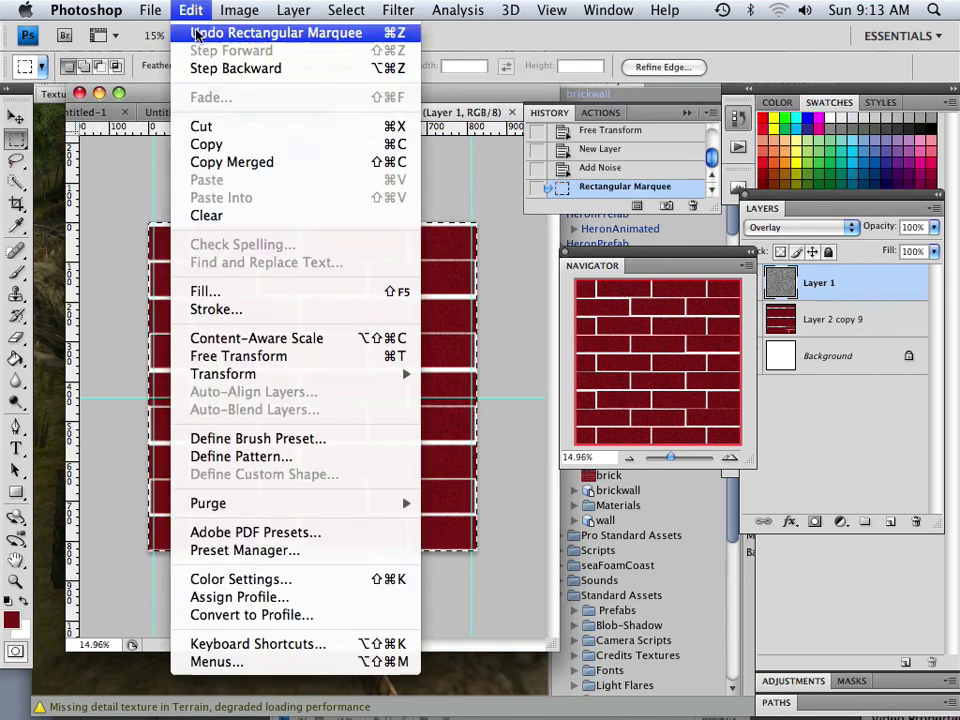
click(217, 162)
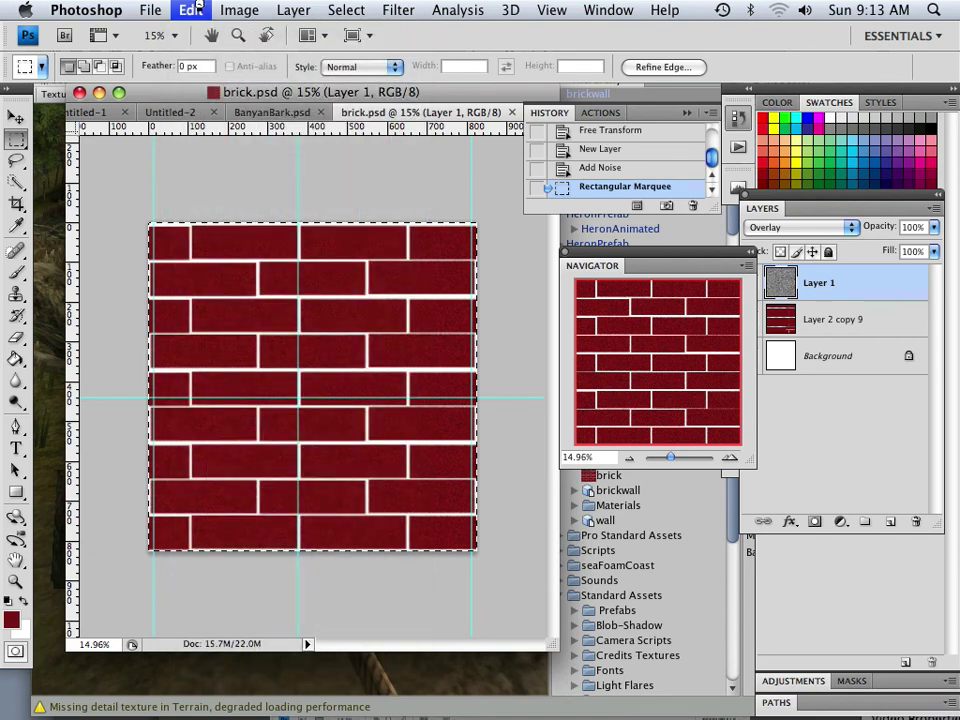
click(193, 10)
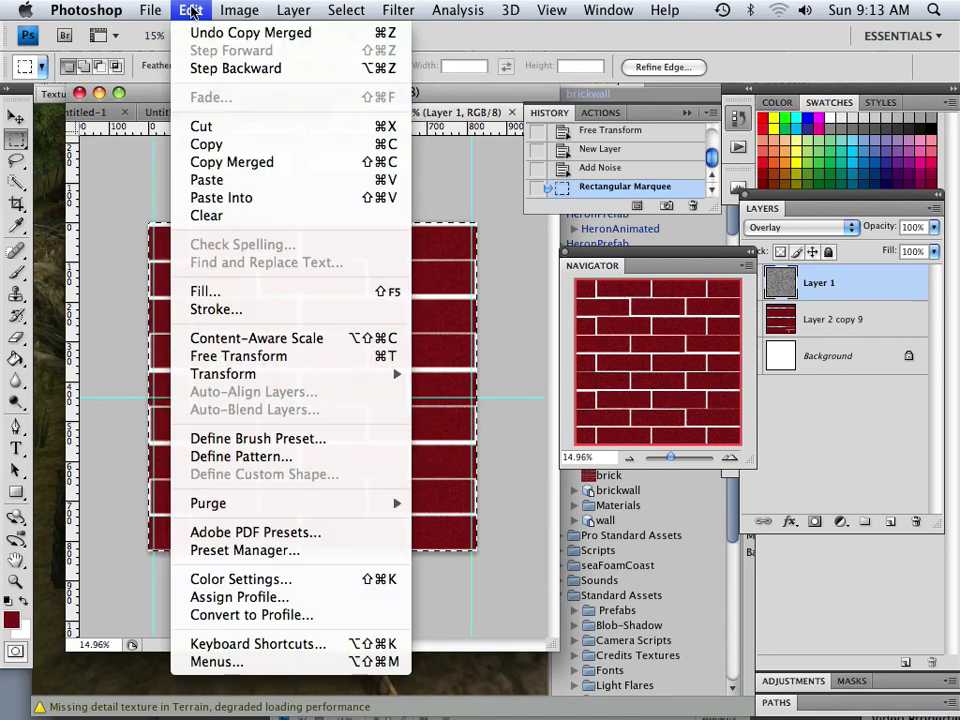
click(218, 181)
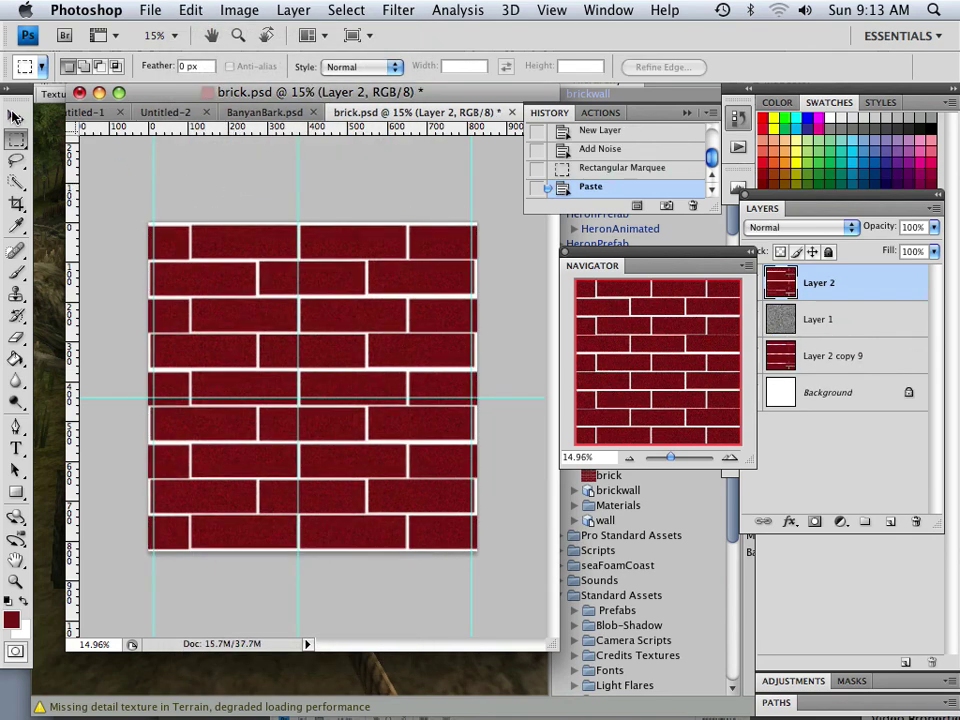
Scale the pasted brick layer proportionally to 88%, keeping its lower-right corner in place, and apply the transformation.
click(16, 116)
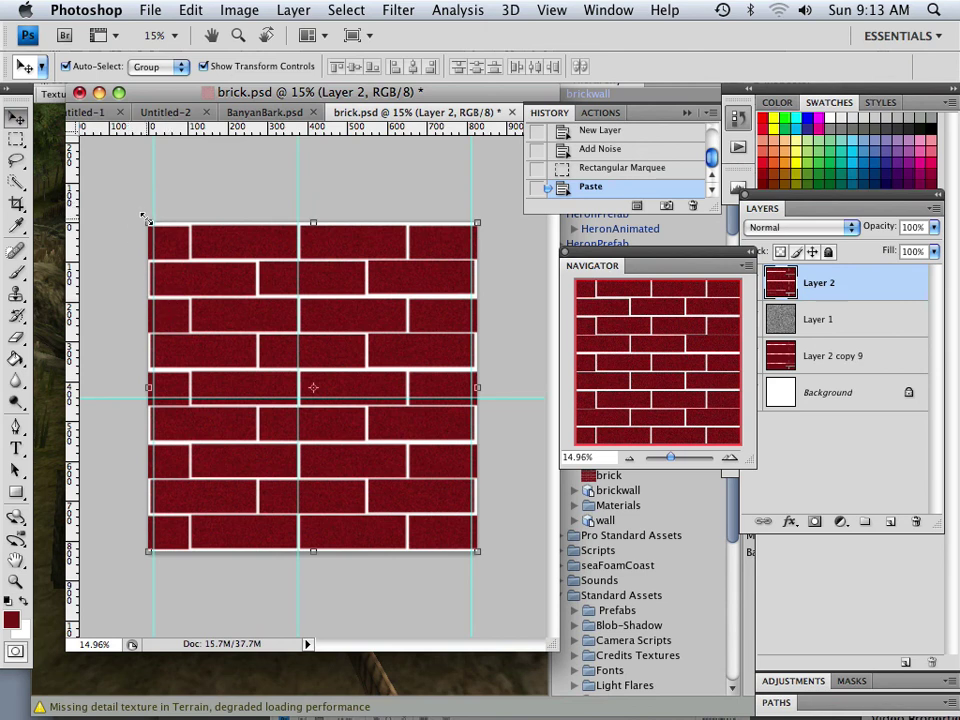
shift+drag(148, 222, 187, 259)
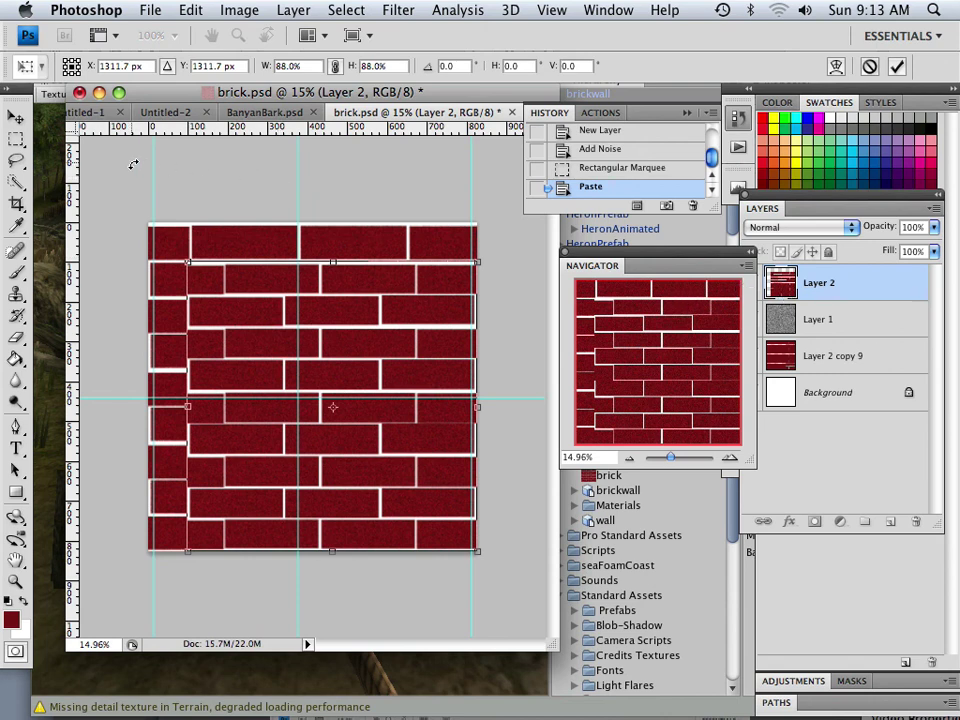
click(15, 118)
click(627, 231)
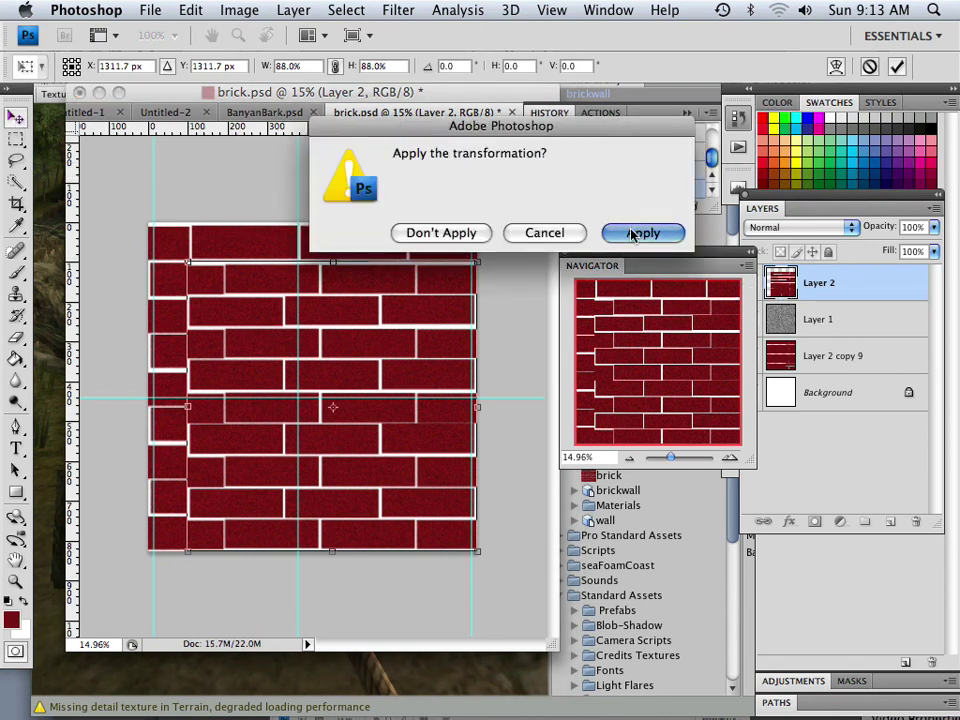
Load the scaled brick layer's outline as a selection and crop the image to it.
super+click(785, 287)
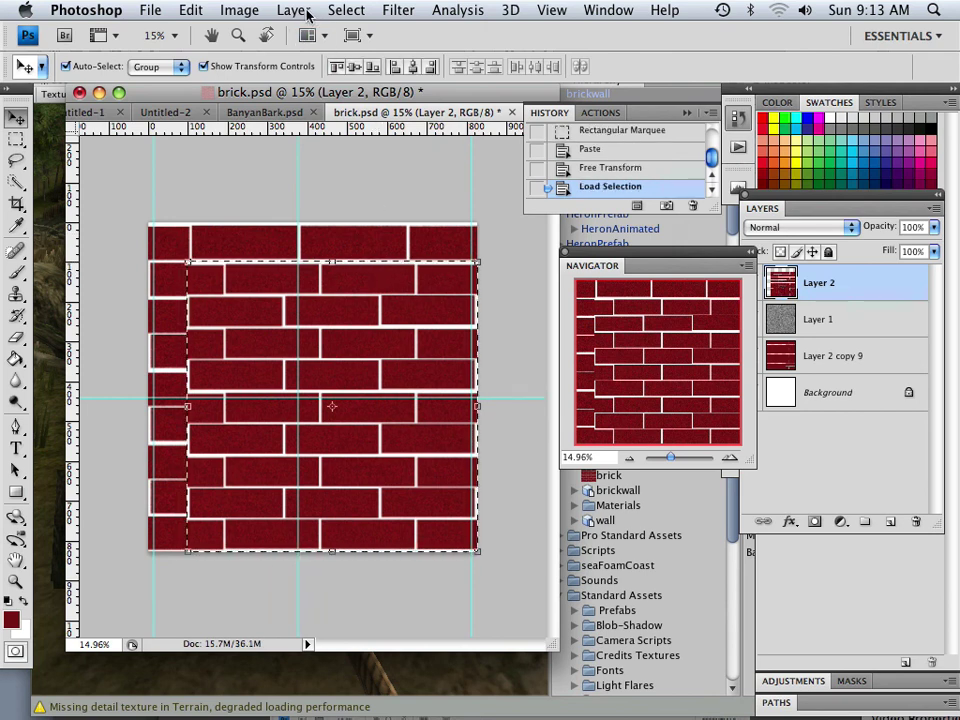
click(240, 10)
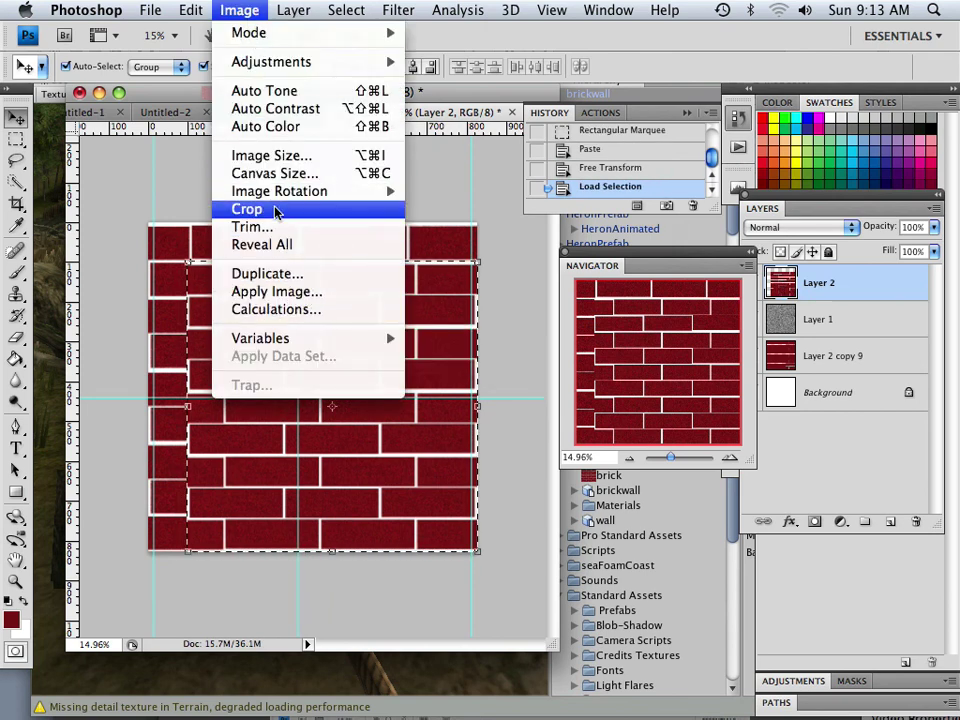
click(279, 209)
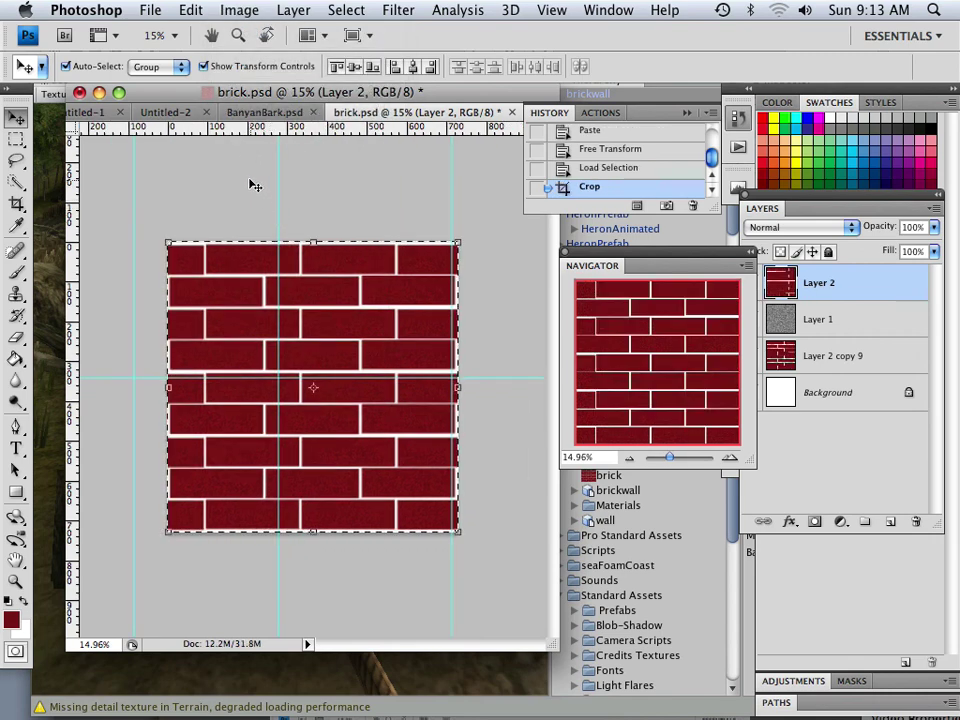
Save the cropped image in the objects folder as a Photoshop file named bricksm.psd with layers kept.
click(152, 10)
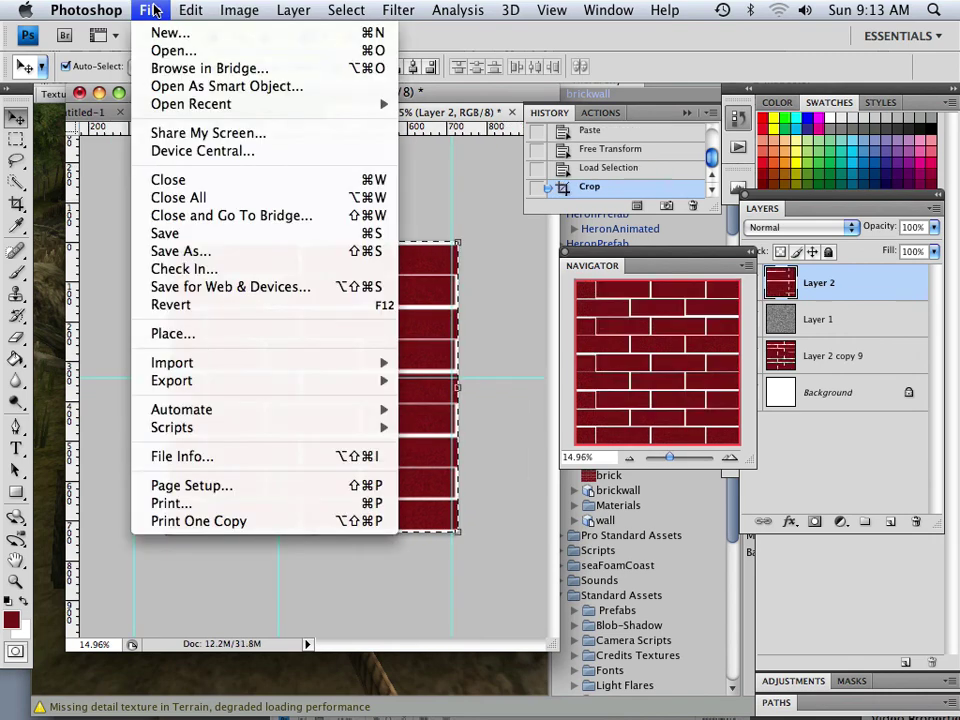
click(189, 251)
scroll(432, 270, down, 5)
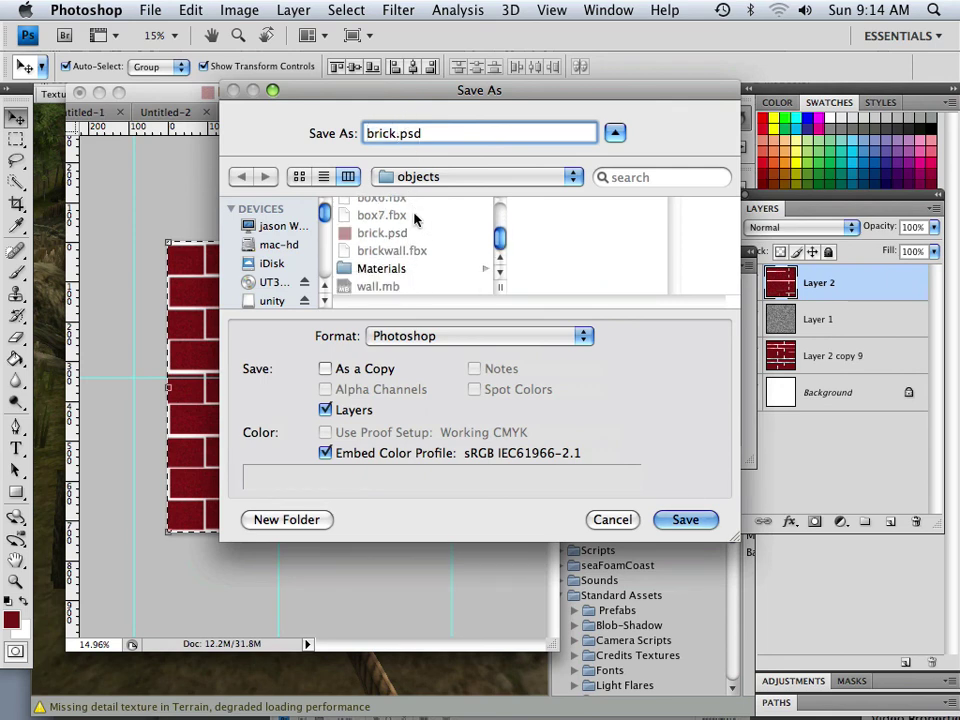
text(sm)
click(683, 520)
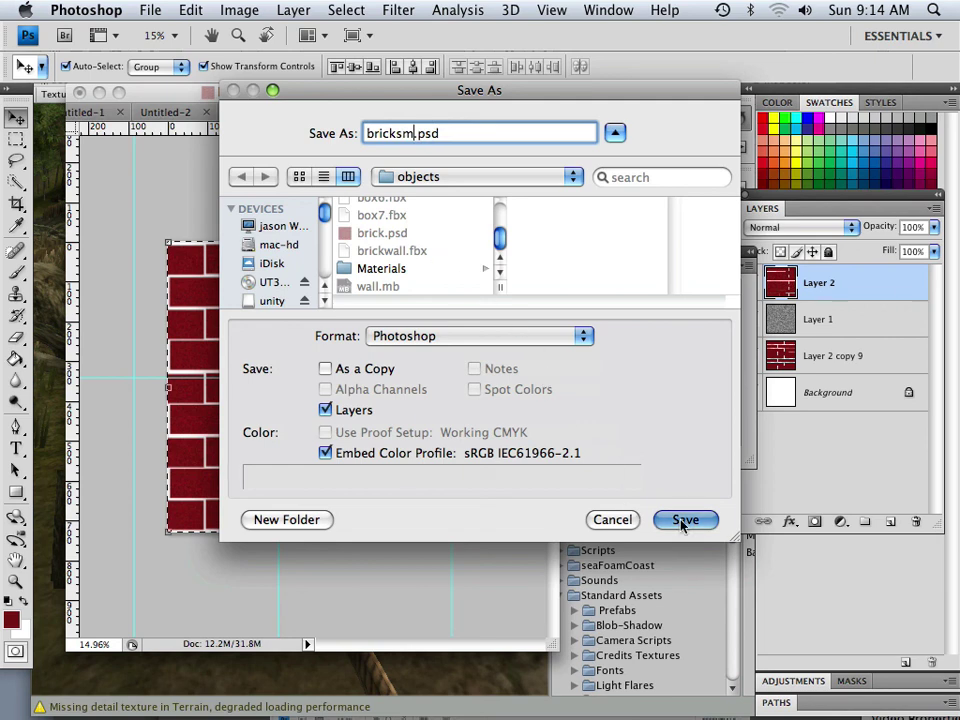
click(728, 307)
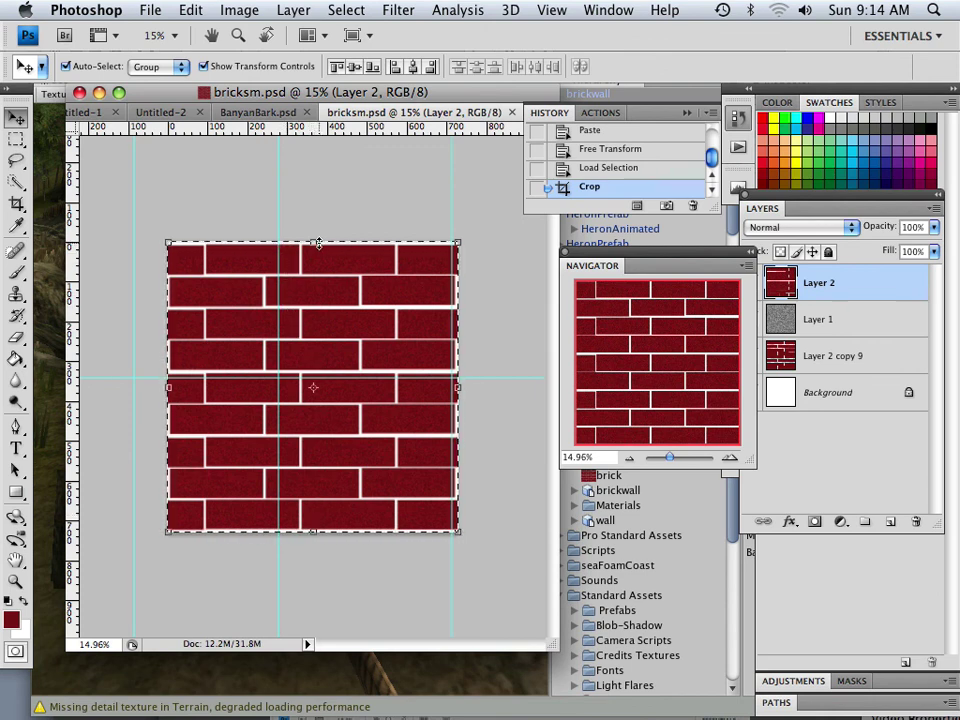
Stretch the top brick layer upward to 112.6% height, keeping its lower edge in place, and apply the transformation.
drag(317, 243, 314, 205)
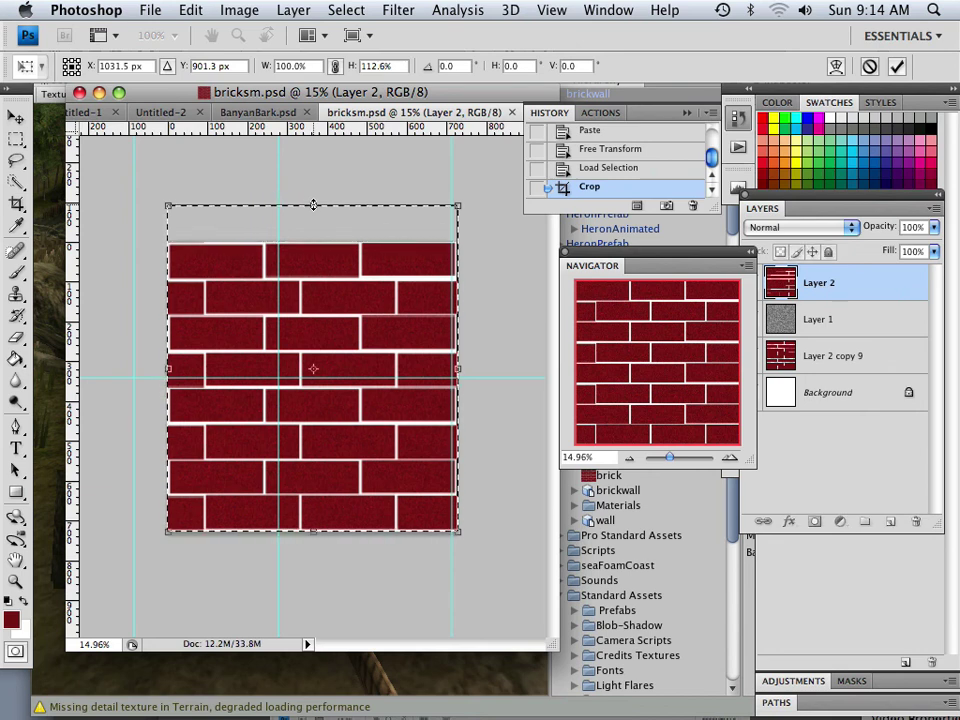
click(16, 116)
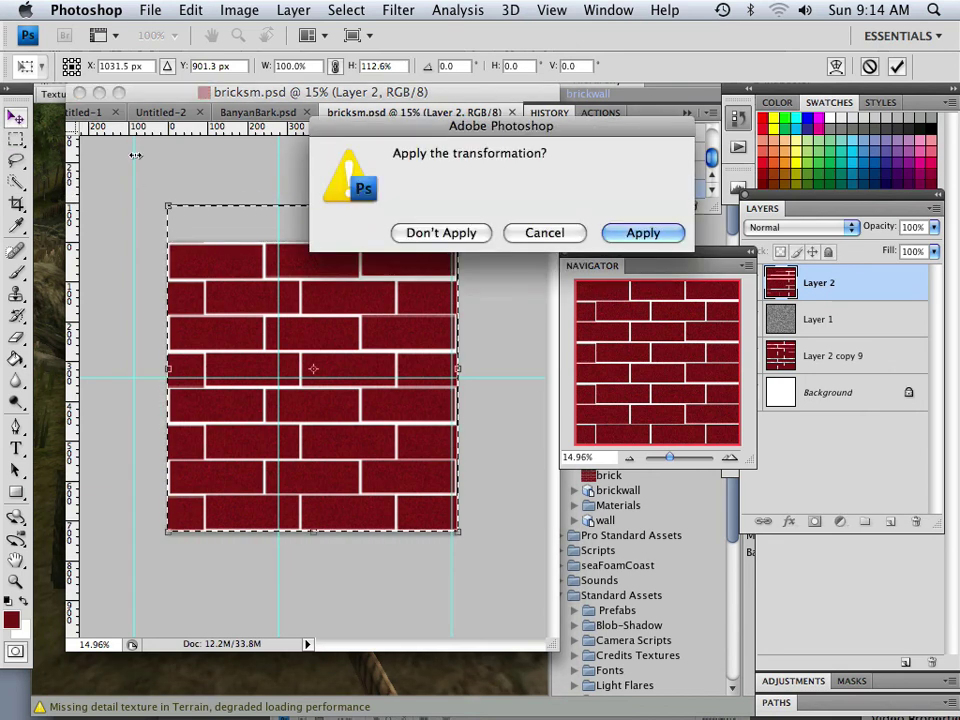
click(643, 233)
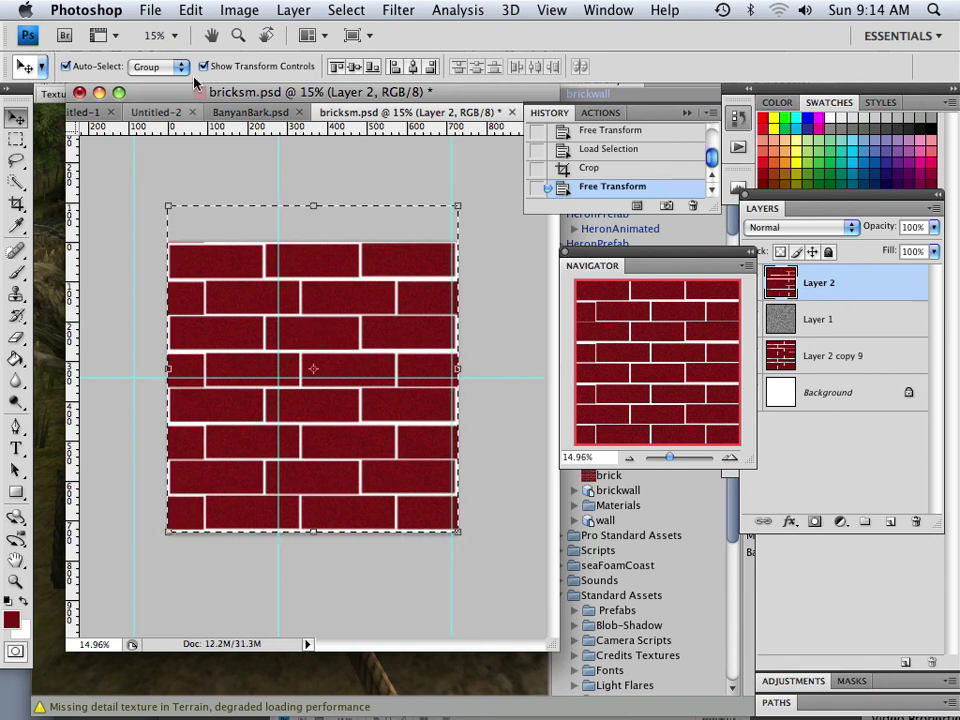
Save the stretched brick image in the objects folder as a Photoshop file named bricksmtil.psd with layers kept.
click(152, 10)
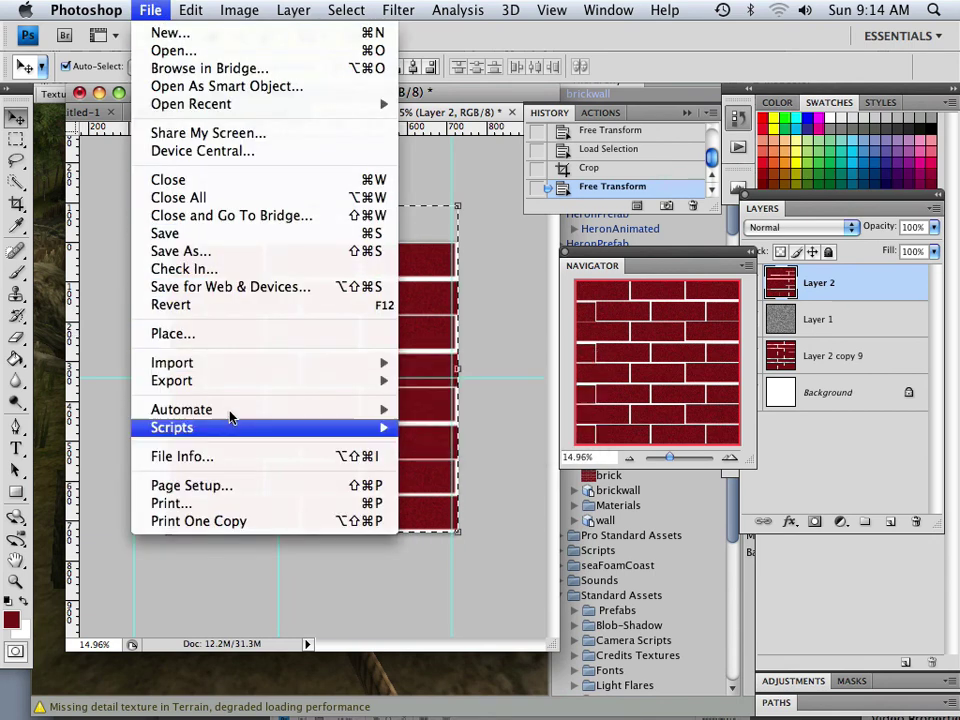
click(208, 252)
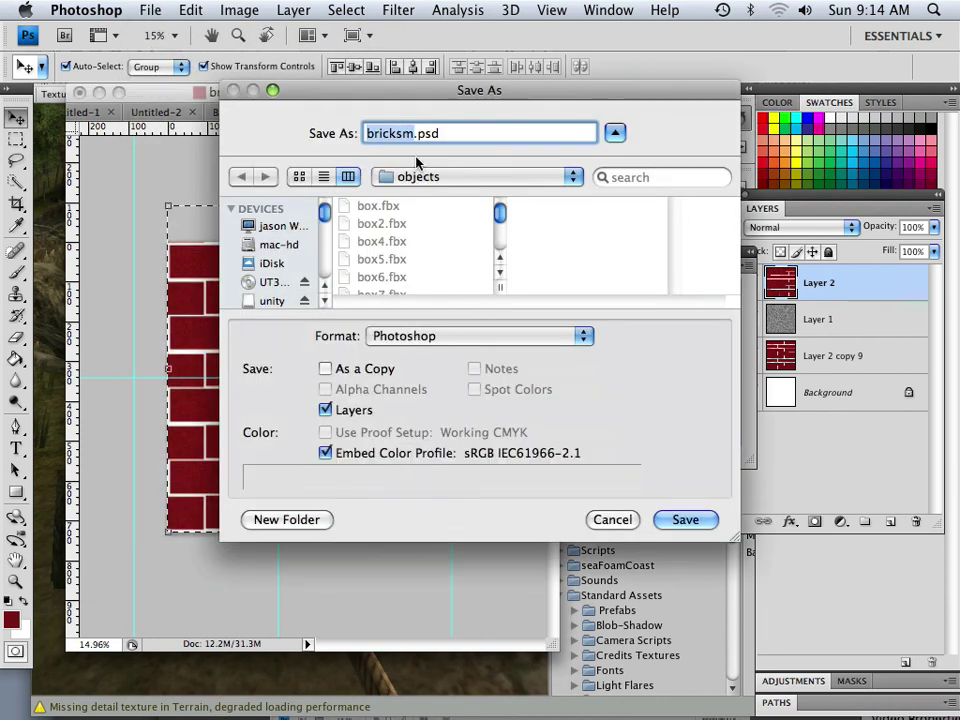
key(Right)
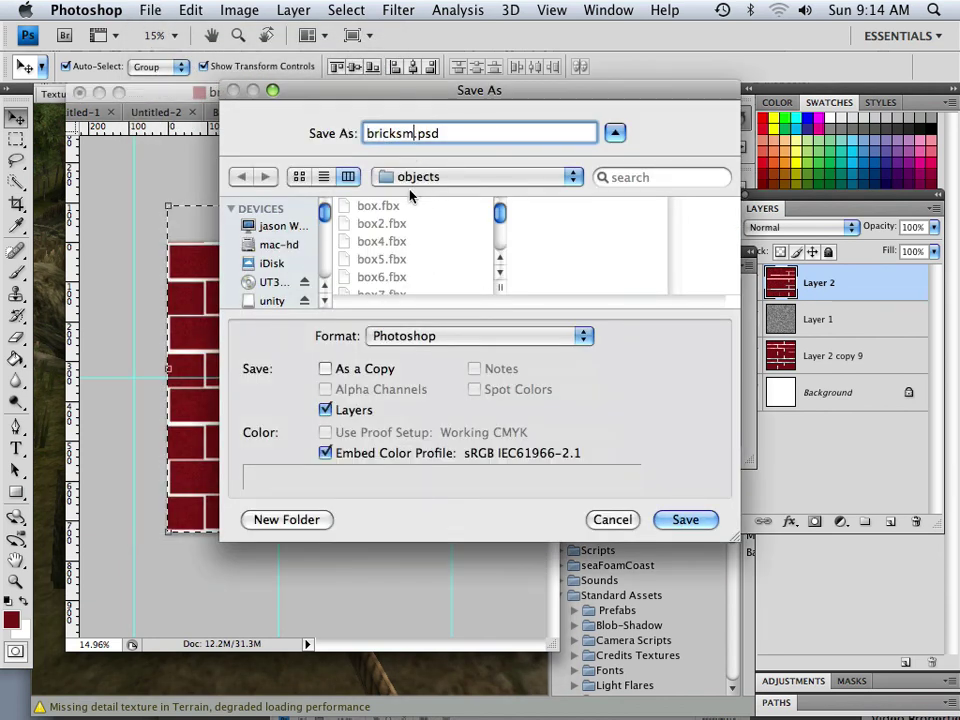
text(til)
click(683, 519)
click(686, 308)
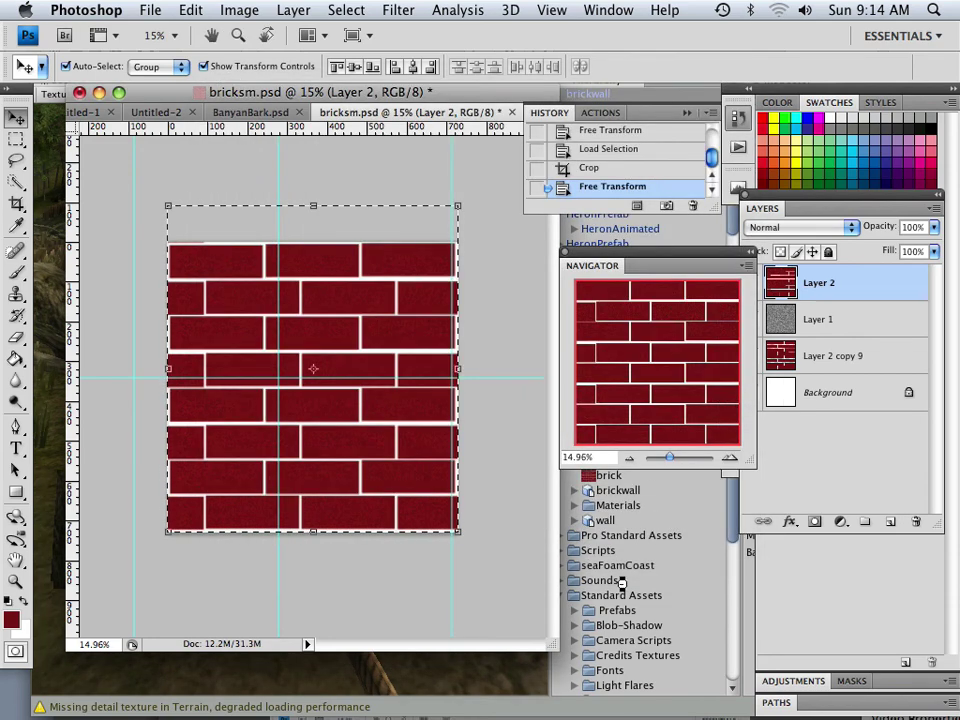
Switch to Unity and assign the bricksmtil texture as the base texture of the brickwall object's brick material.
click(449, 677)
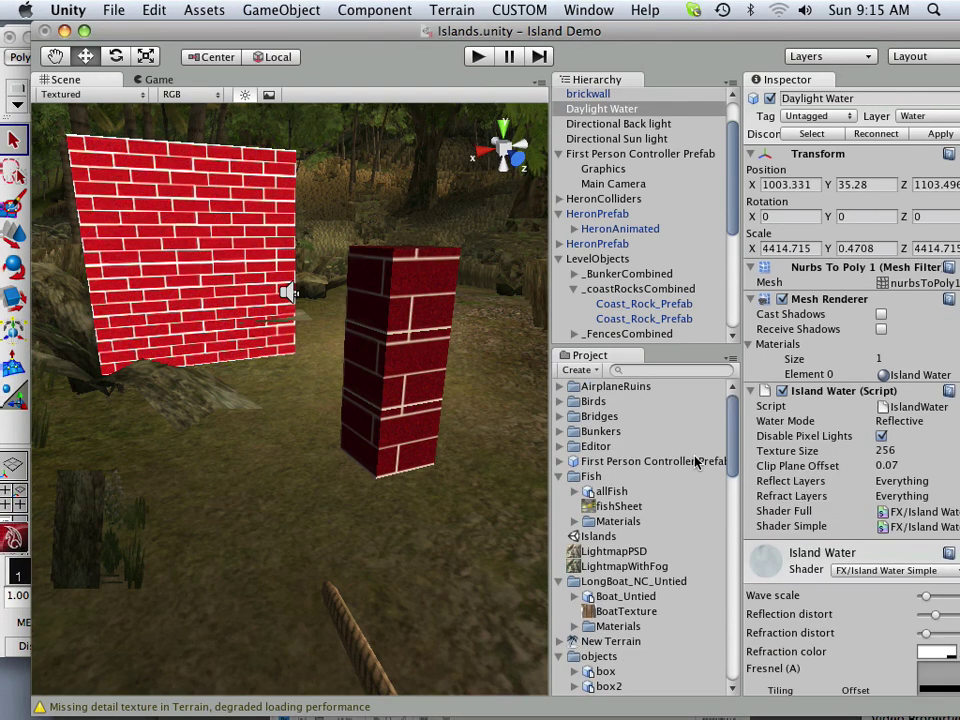
scroll(696, 462, down, 9)
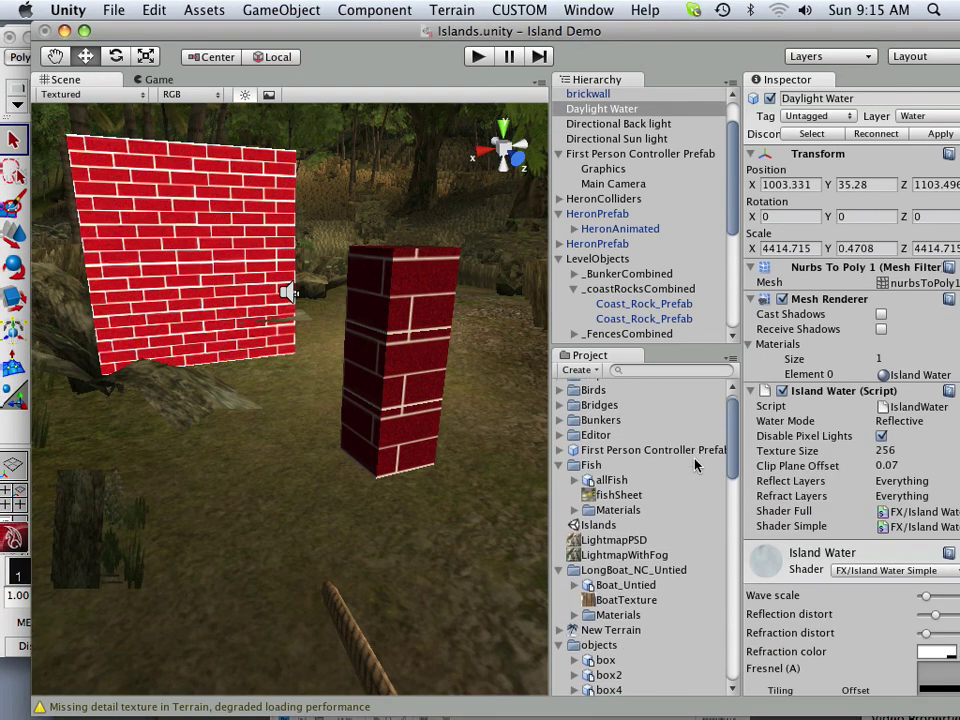
scroll(853, 641, down, 10)
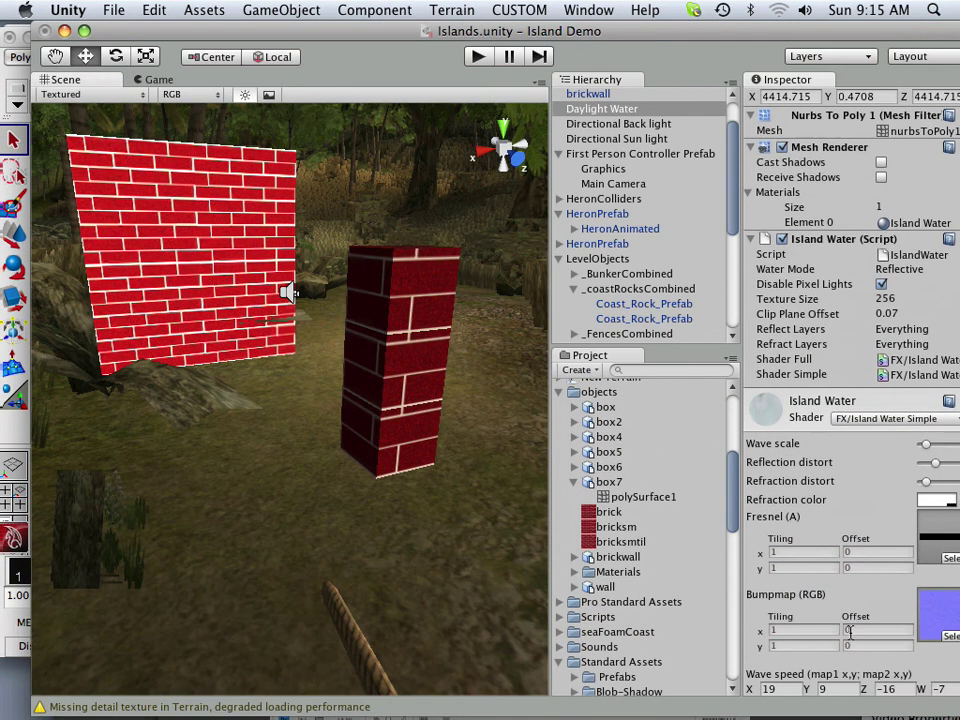
scroll(917, 681, up, 6)
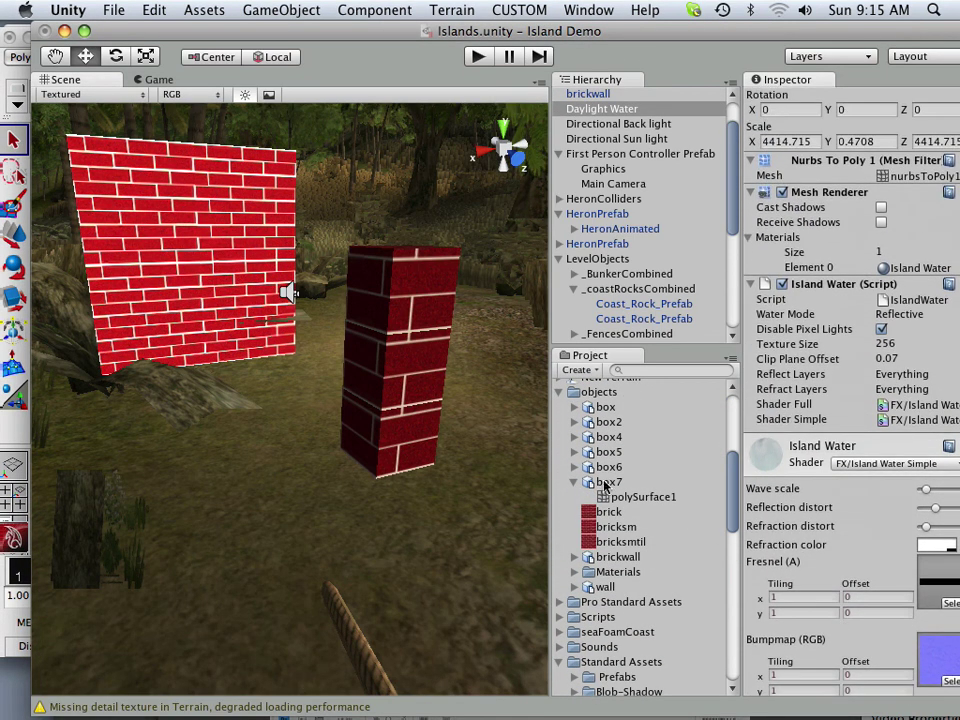
click(240, 275)
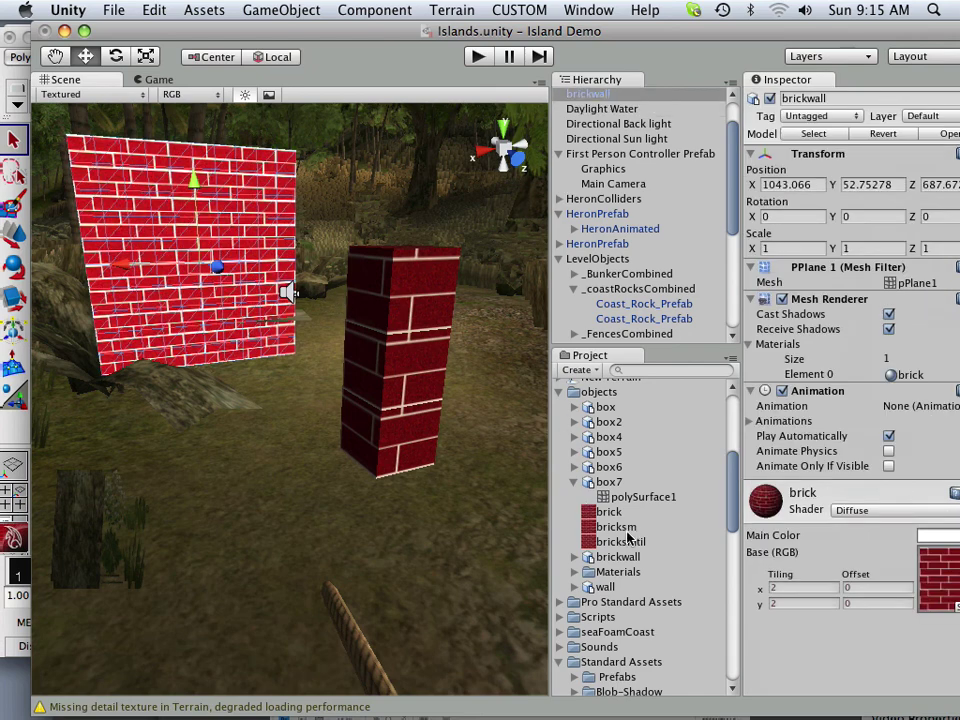
drag(624, 543, 943, 585)
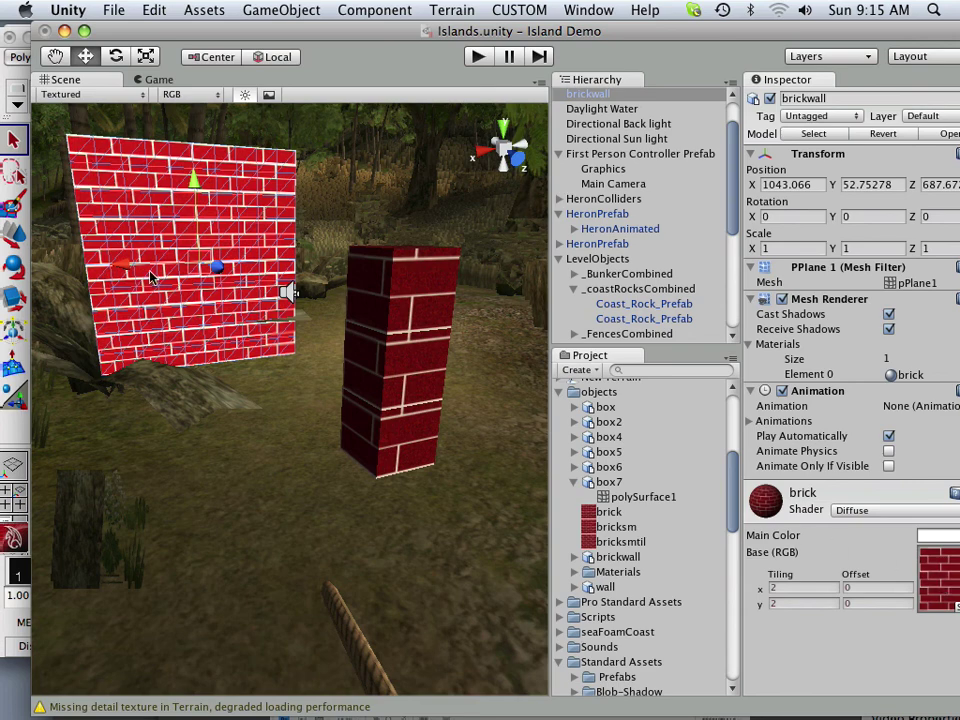
scroll(152, 278, up, 3)
scroll(211, 231, down, 3)
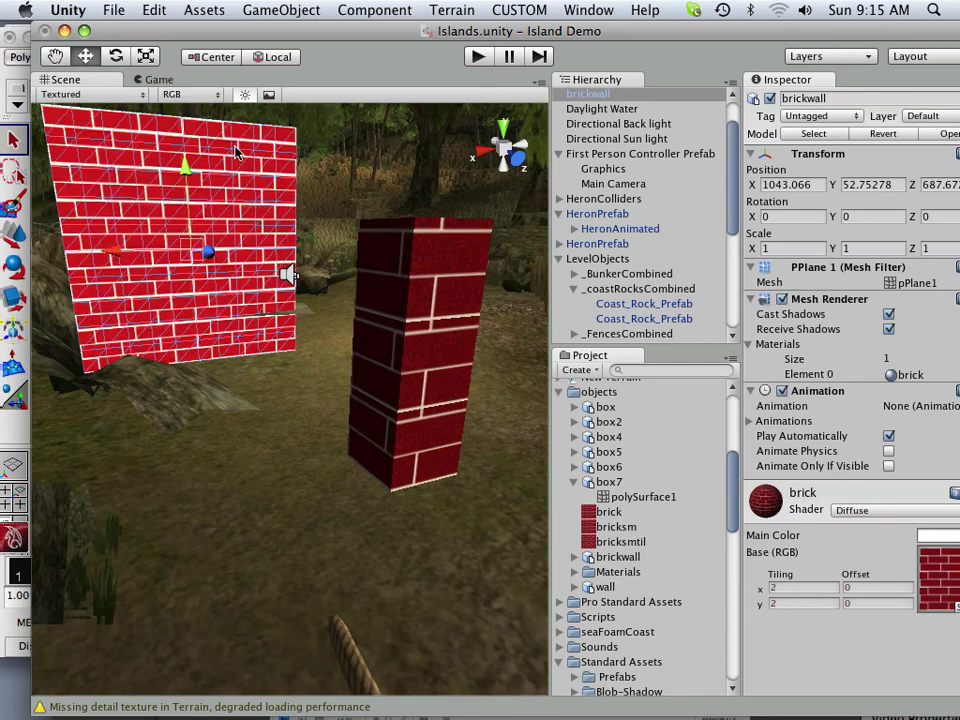
Run the game and walk around the brick wall to examine the texture's tiling seams up close and from a distance.
click(477, 57)
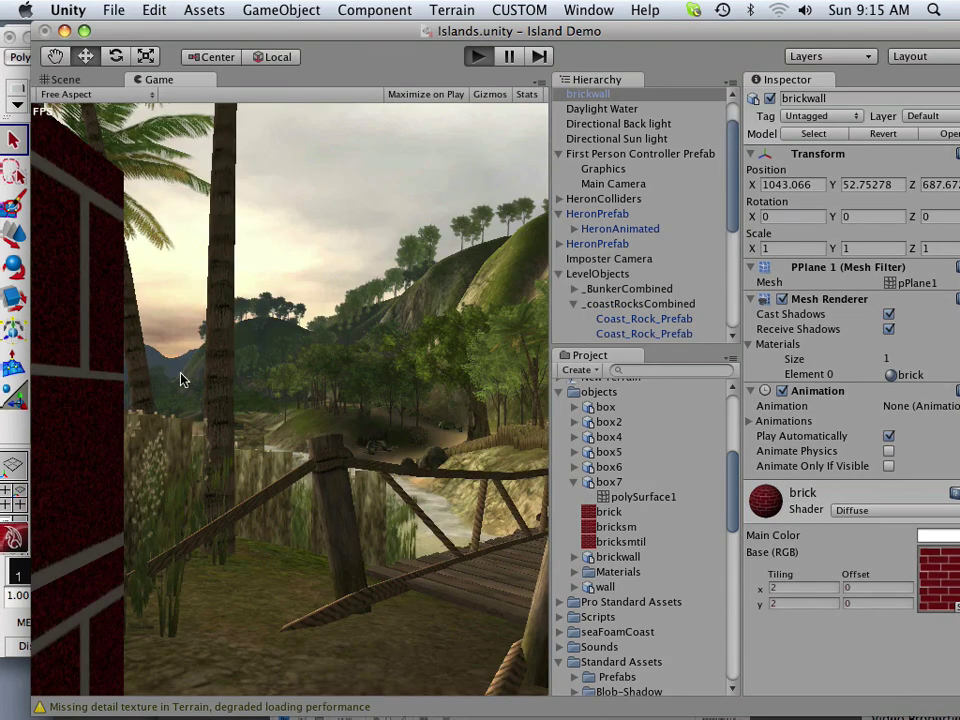
key(w)
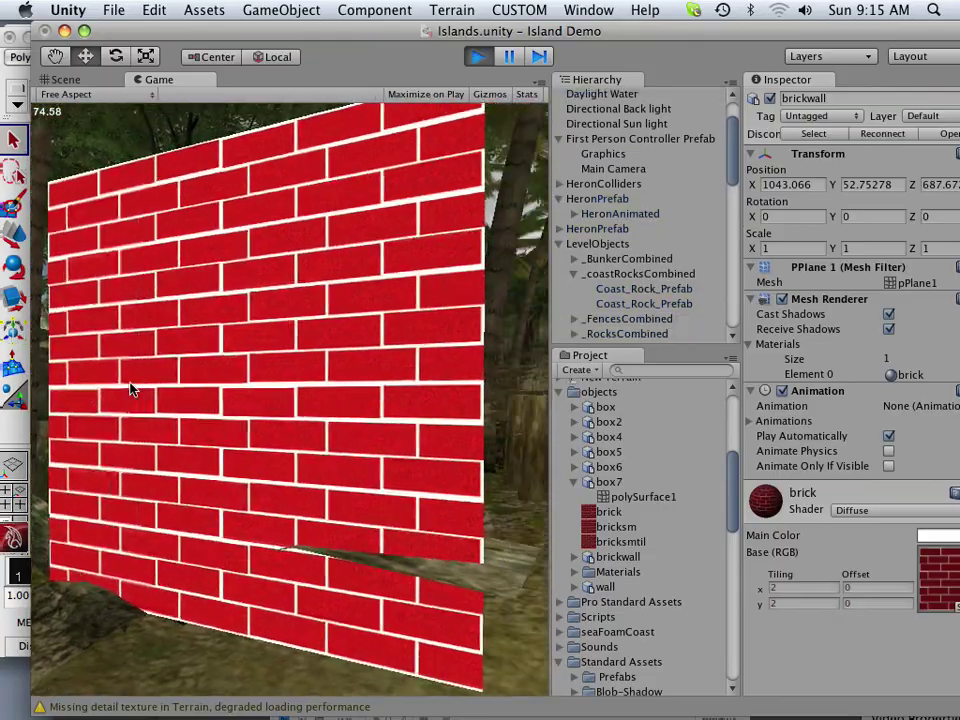
key(w)
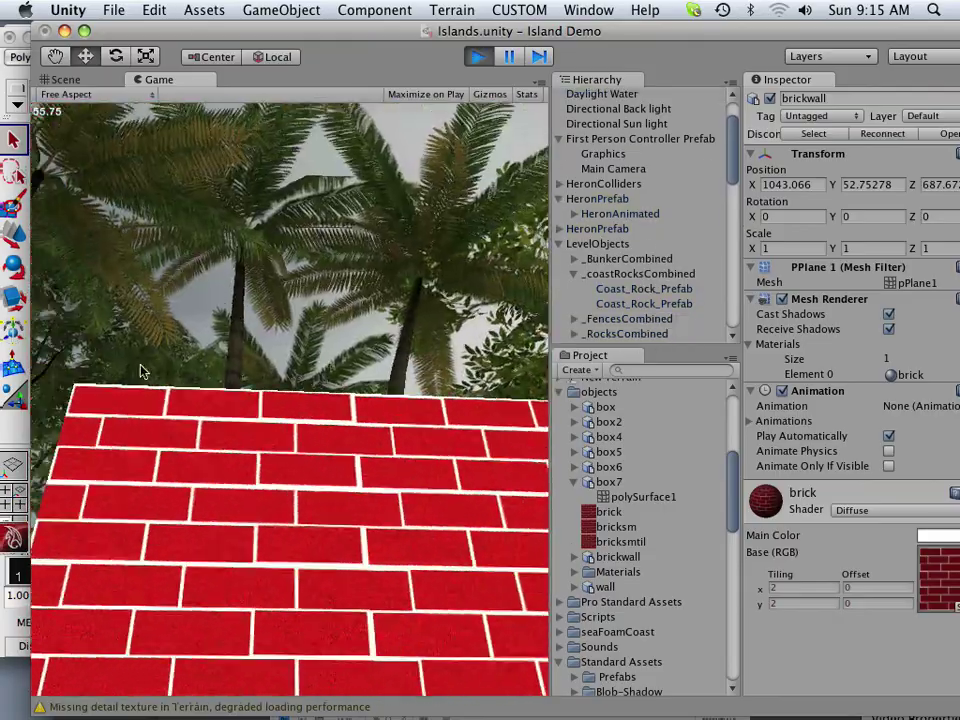
key(w)
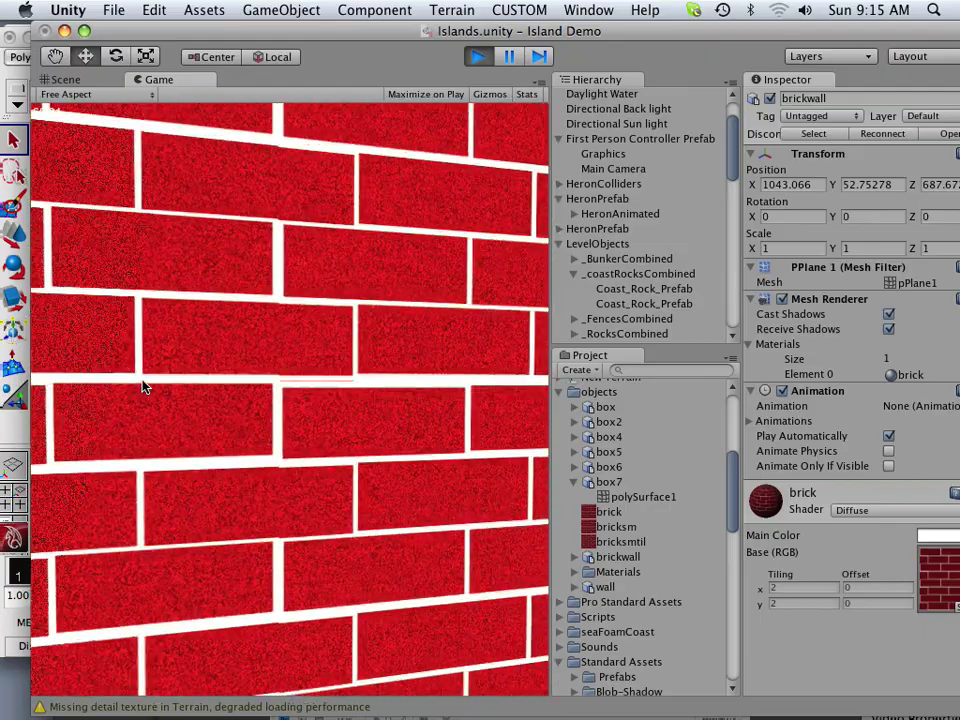
key(s)
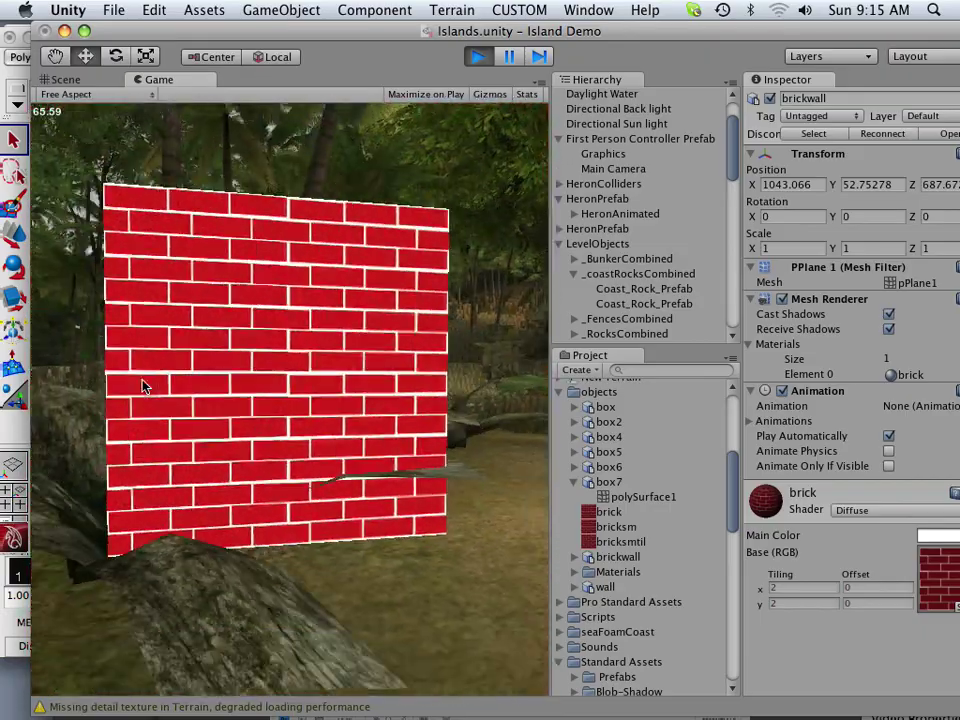
key(w)
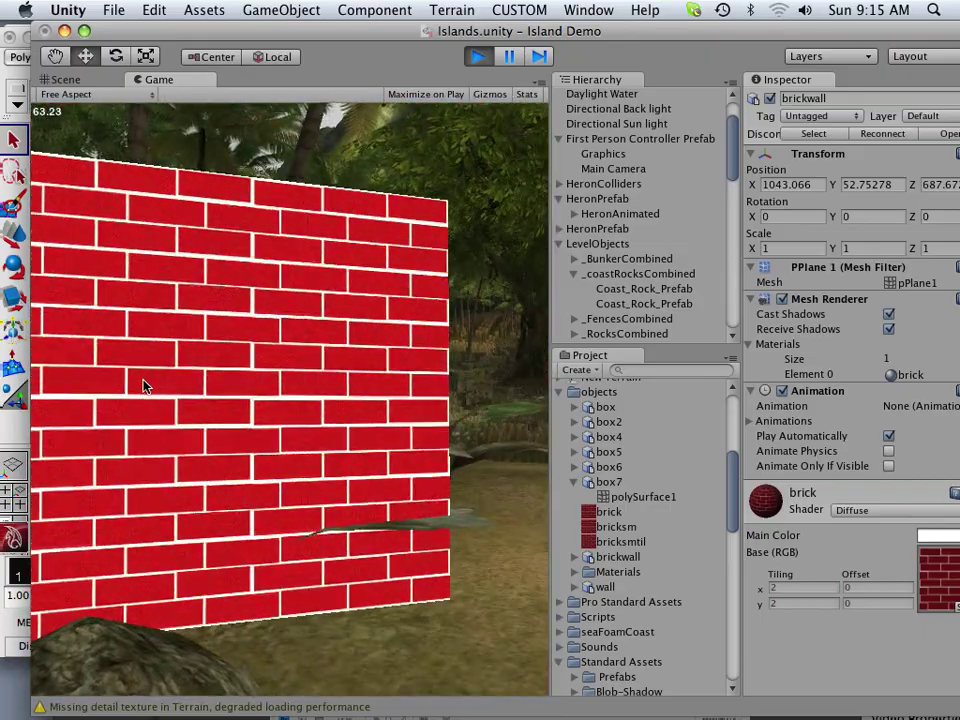
key(d)
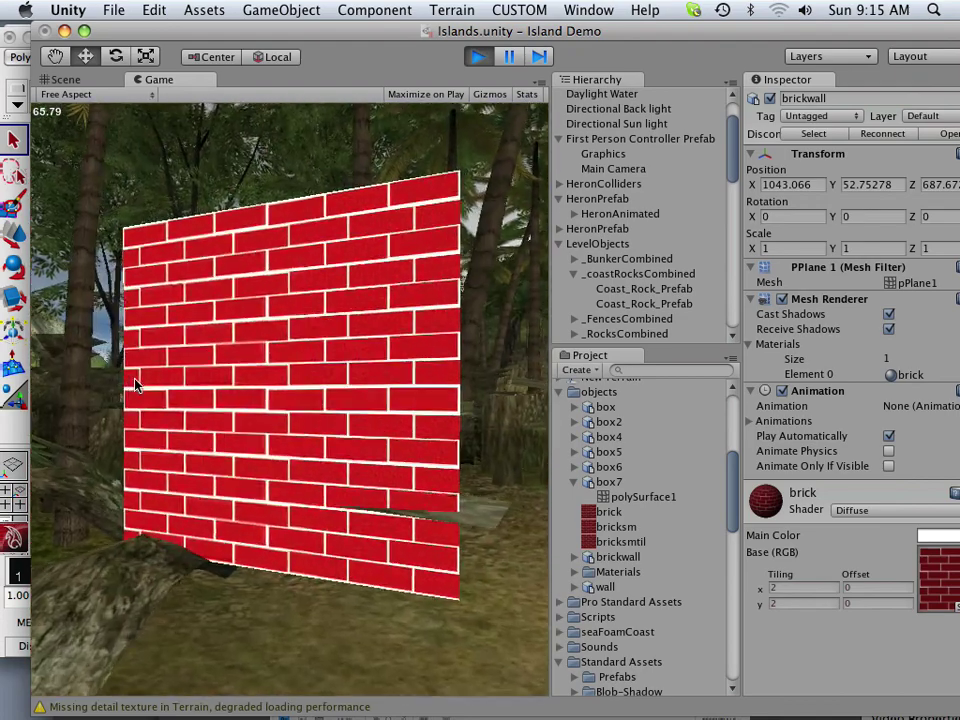
key(w)
key(d)
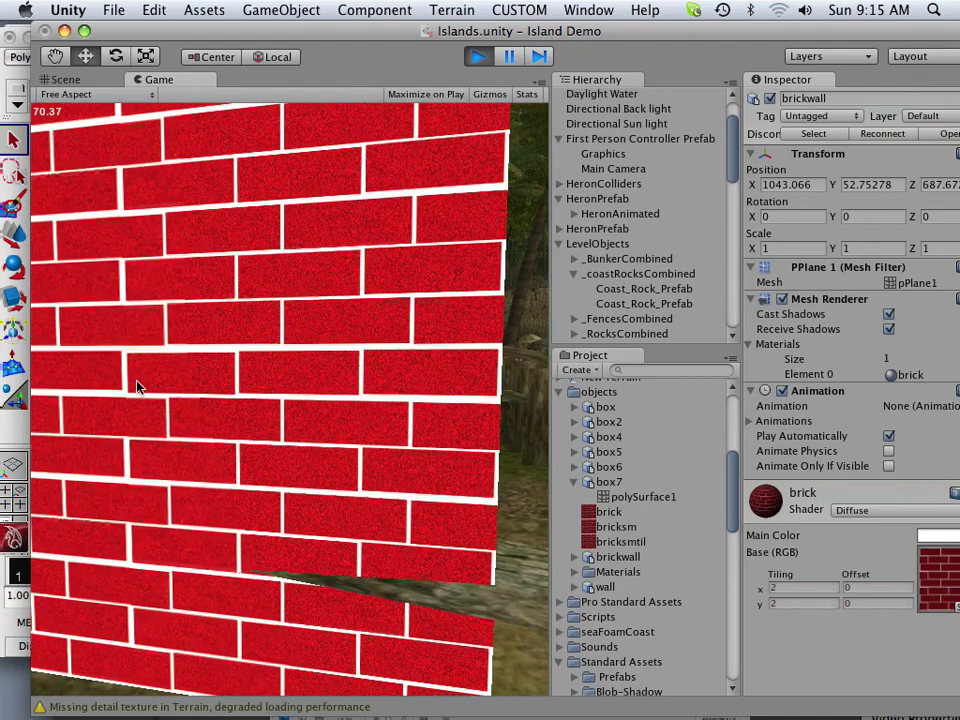
key(a)
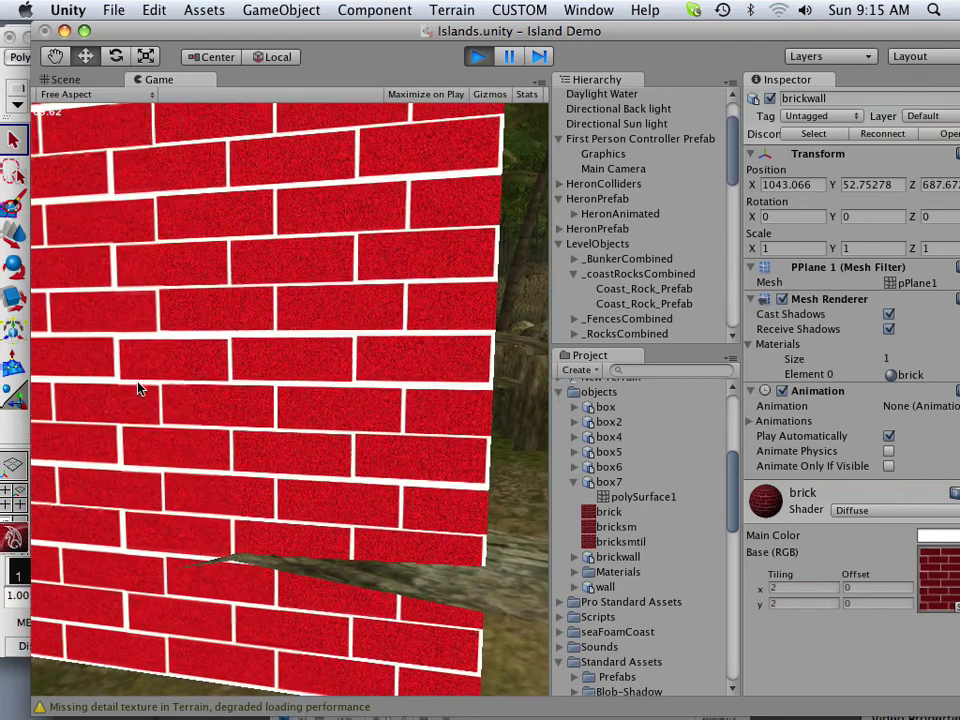
key(s)
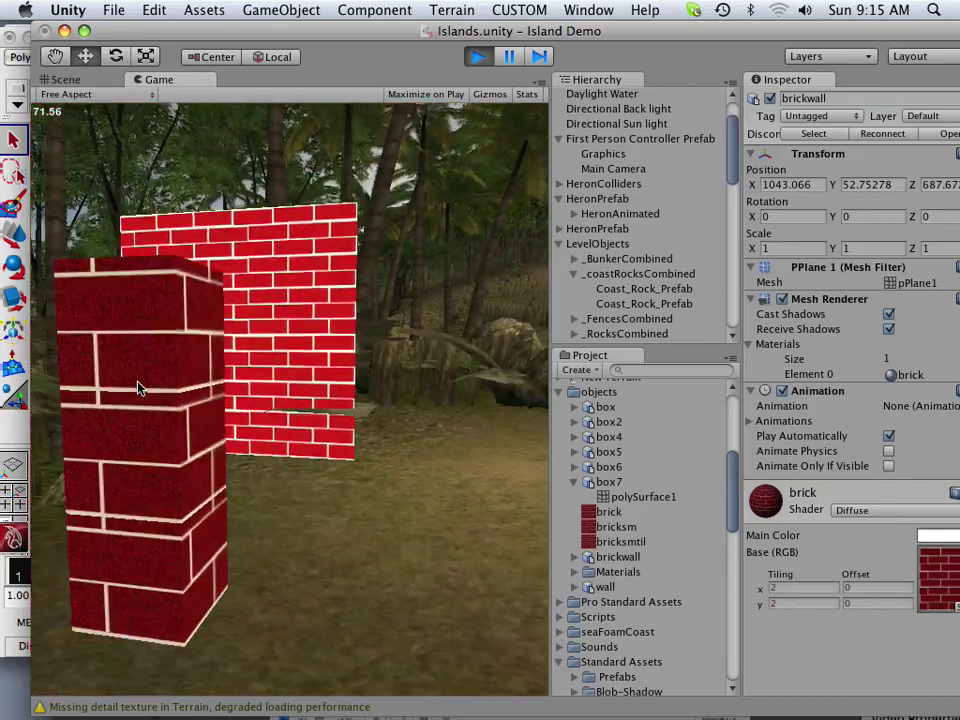
key(w)
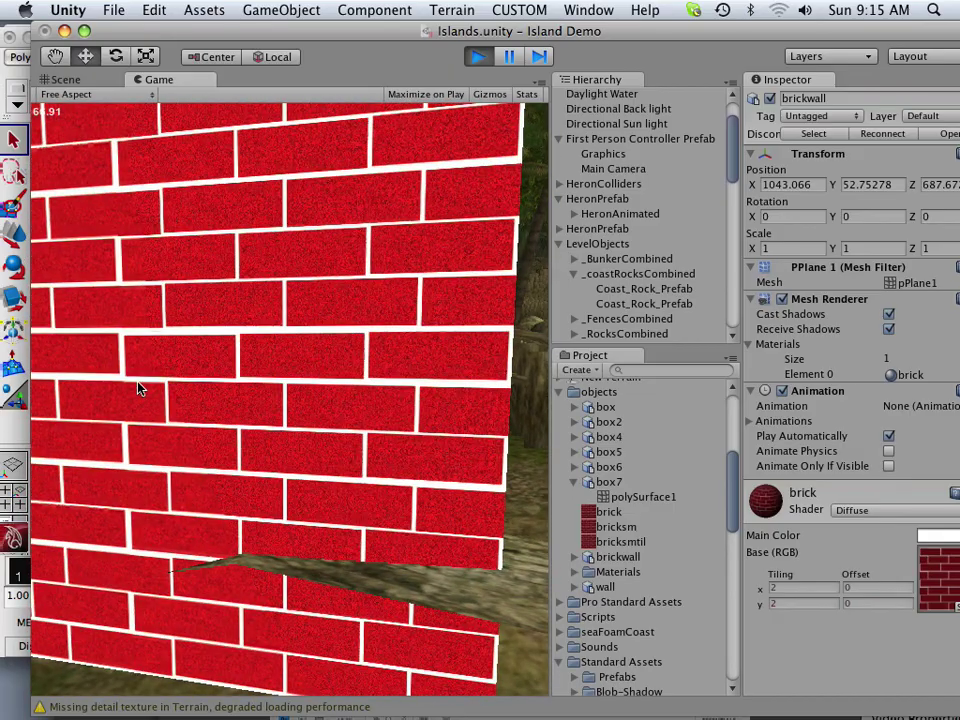
key(a)
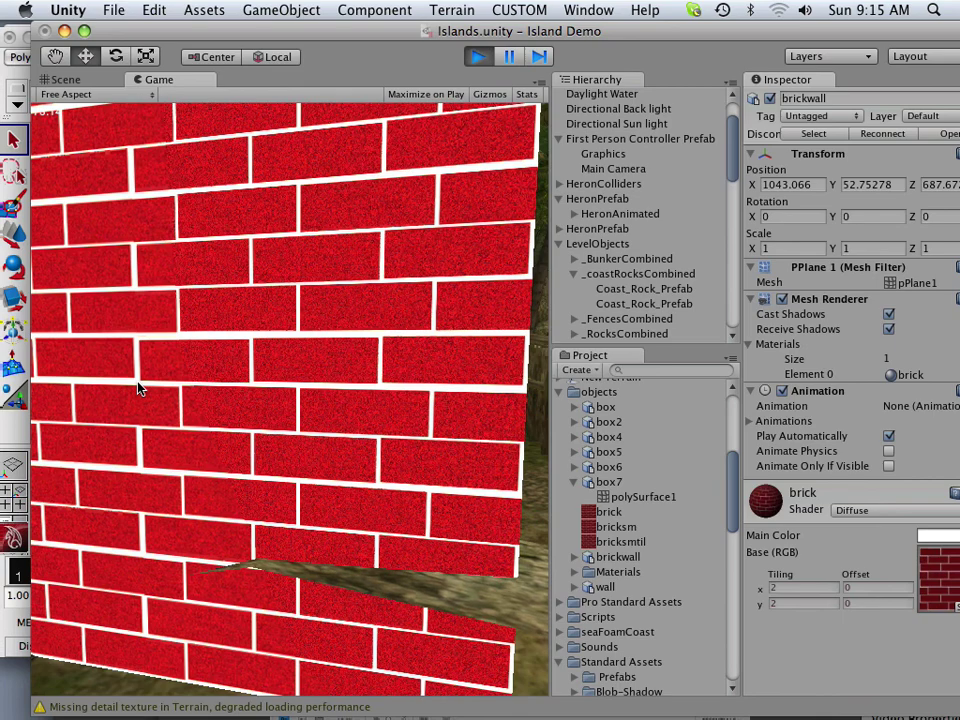
key(a)
key(d)
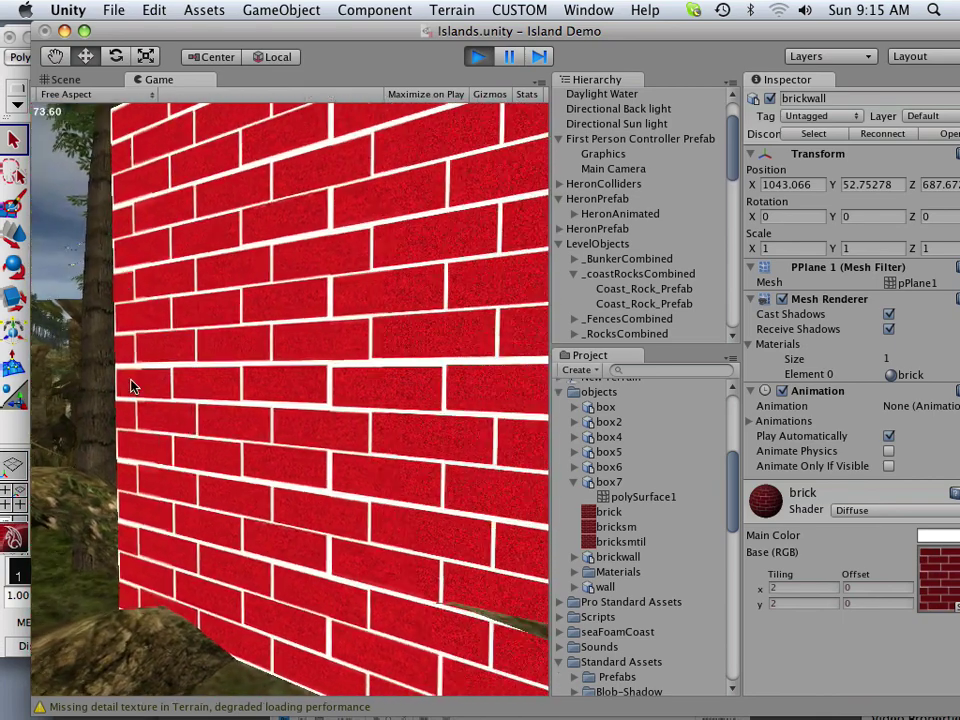
key(w)
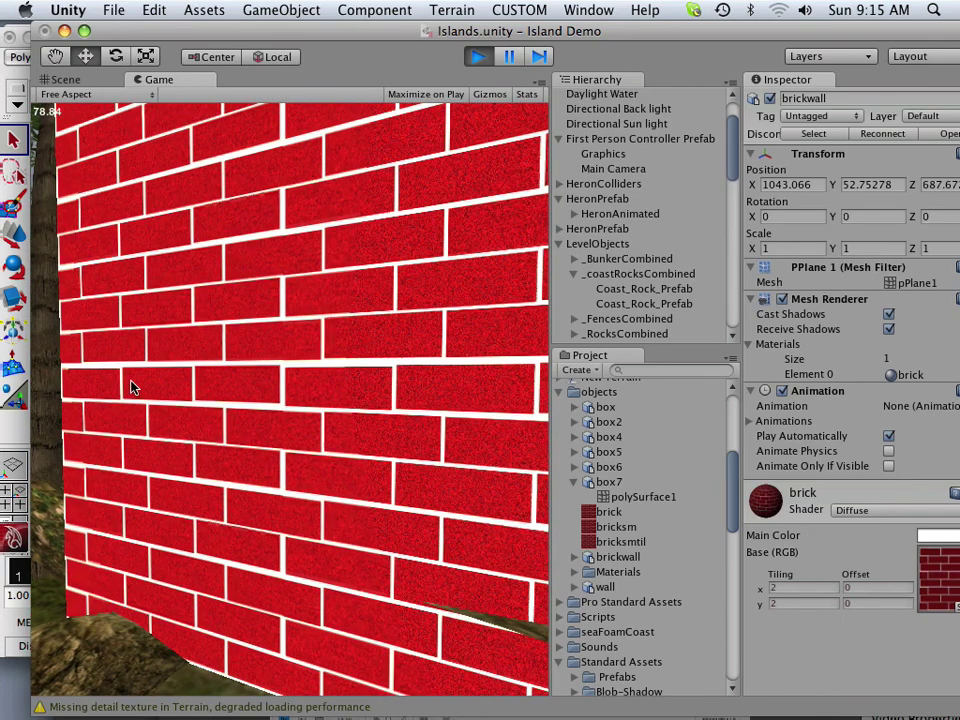